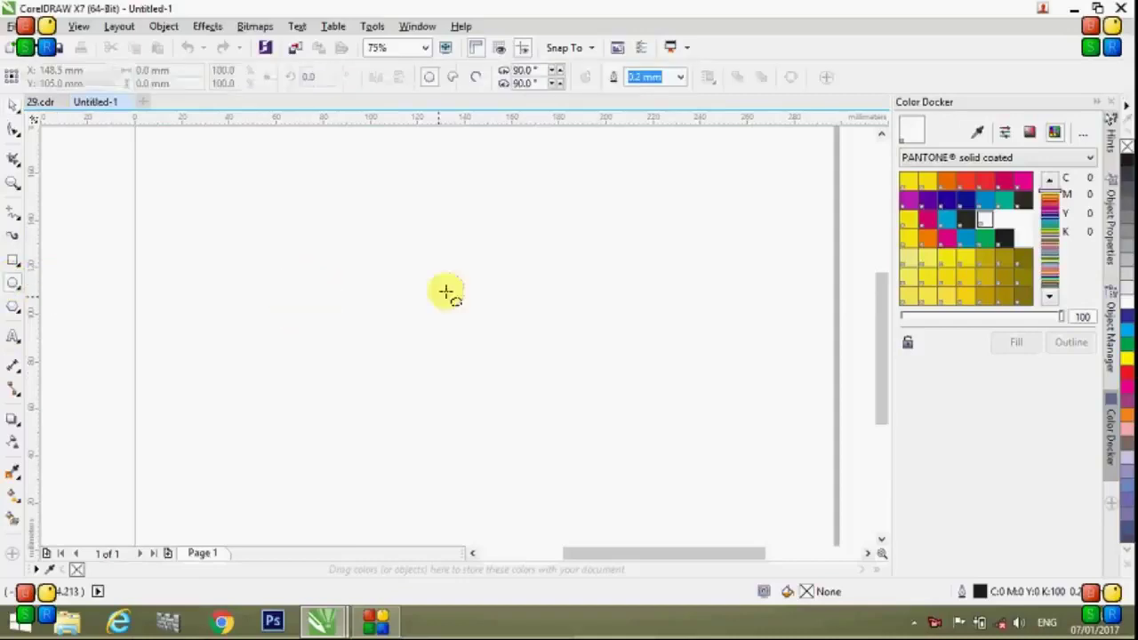
Draw a circle about 71 mm in diameter and pull its top centre upward with an envelope to form a teardrop
{"action": "left_click_drag", "start_coordinate": [325, 219], "coordinate": [483, 376]}
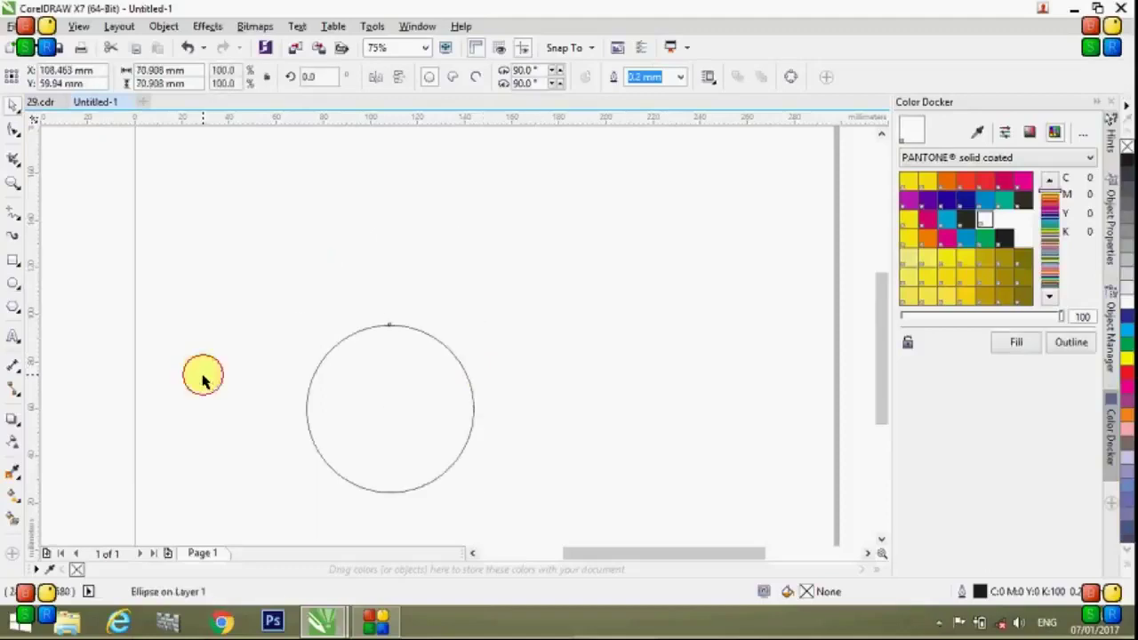
{"action": "left_click", "coordinate": [203, 378]}
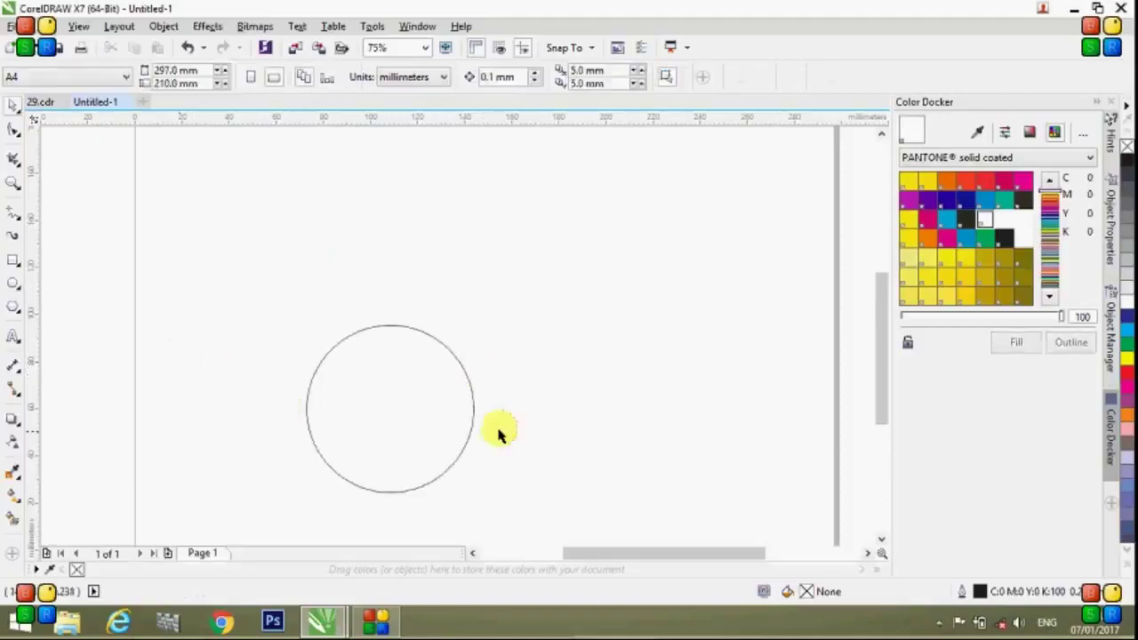
{"action": "left_click", "coordinate": [432, 424]}
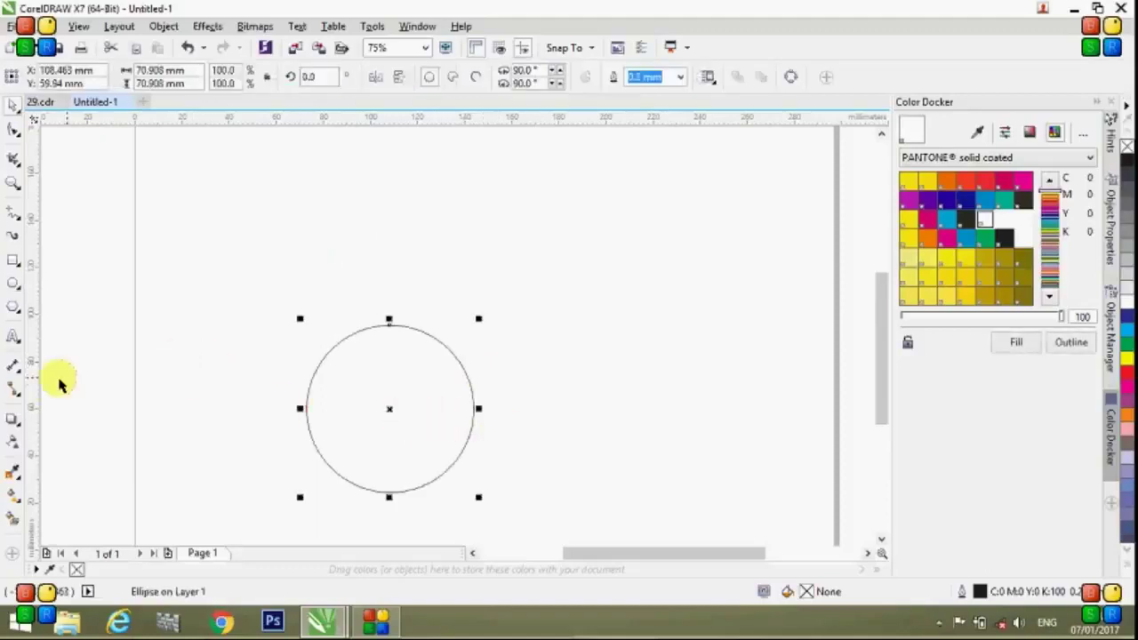
{"action": "left_click", "coordinate": [22, 434]}
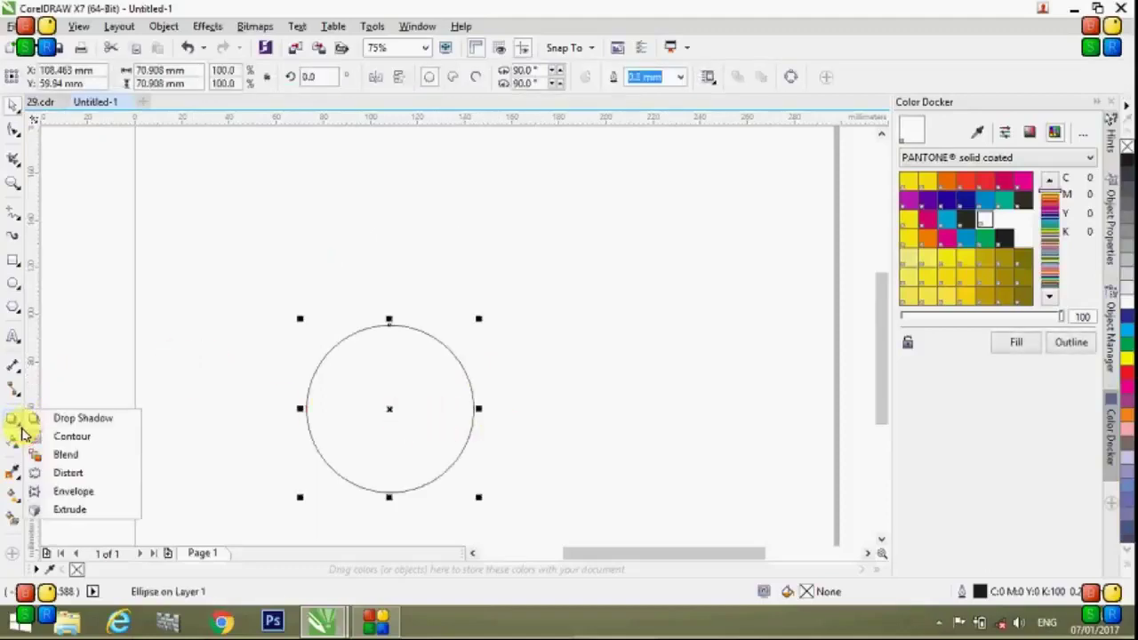
{"action": "left_click", "coordinate": [73, 495]}
{"action": "left_click_drag", "start_coordinate": [387, 323], "coordinate": [385, 270]}
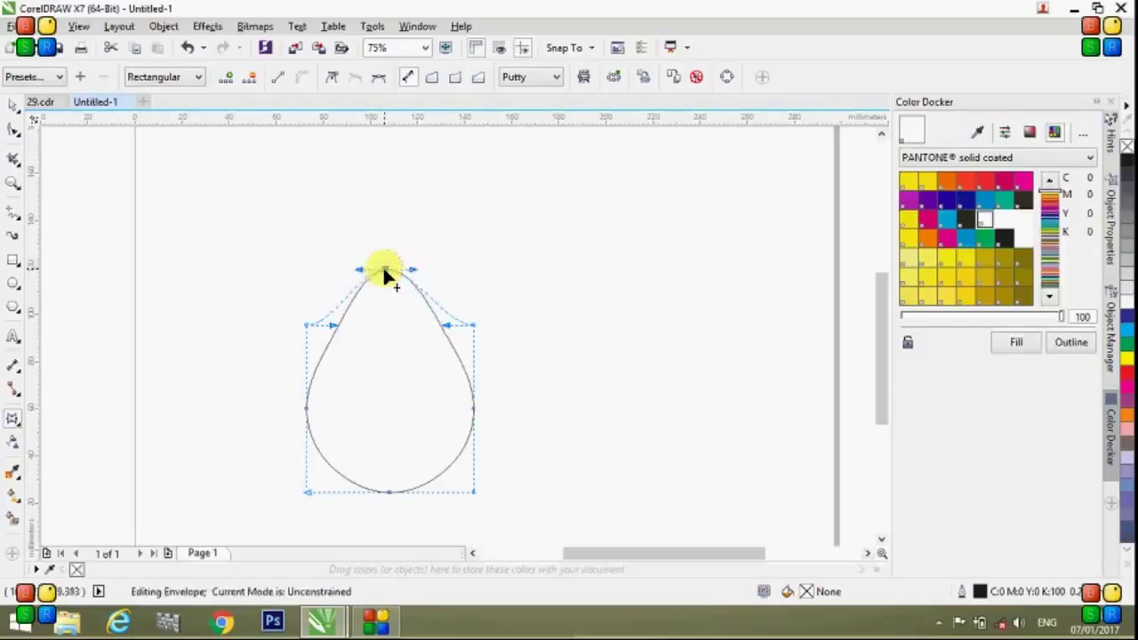
{"action": "left_click", "coordinate": [13, 105]}
{"action": "left_click", "coordinate": [115, 183]}
Draw two slanted straight lines across the upper part of the teardrop from edge to edge, about 37 mm and 47 mm wide
{"action": "left_click", "coordinate": [12, 158]}
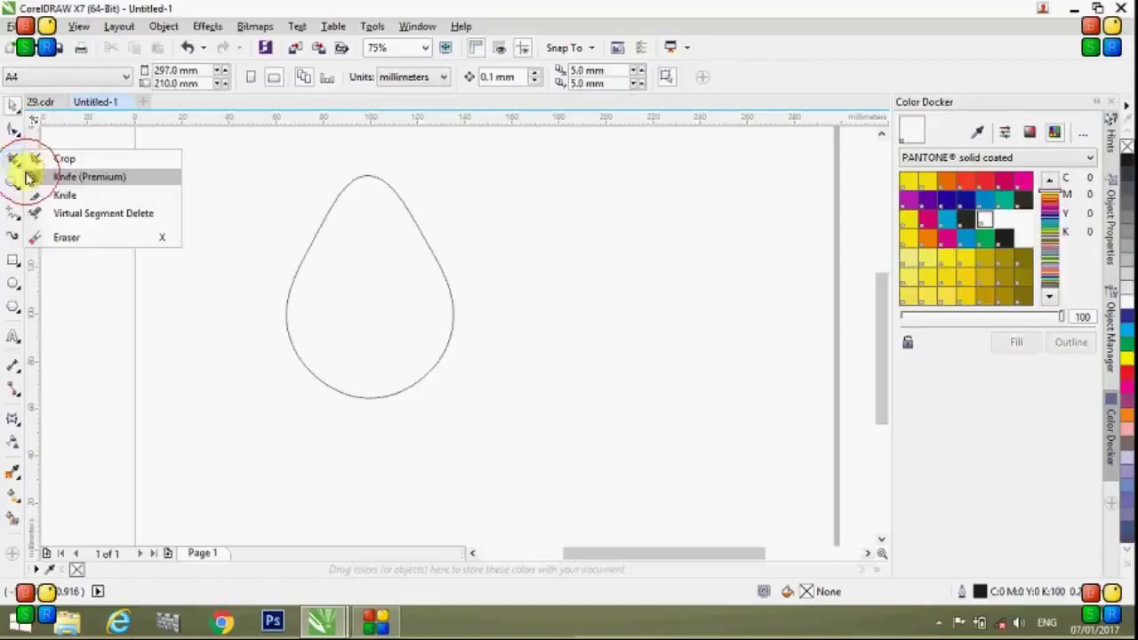
{"action": "left_click", "coordinate": [17, 216]}
{"action": "left_click", "coordinate": [80, 271]}
{"action": "scroll", "coordinate": [325, 203], "scroll_direction": "up", "scroll_amount": 3}
{"action": "scroll", "coordinate": [323, 199], "scroll_direction": "down", "scroll_amount": 3}
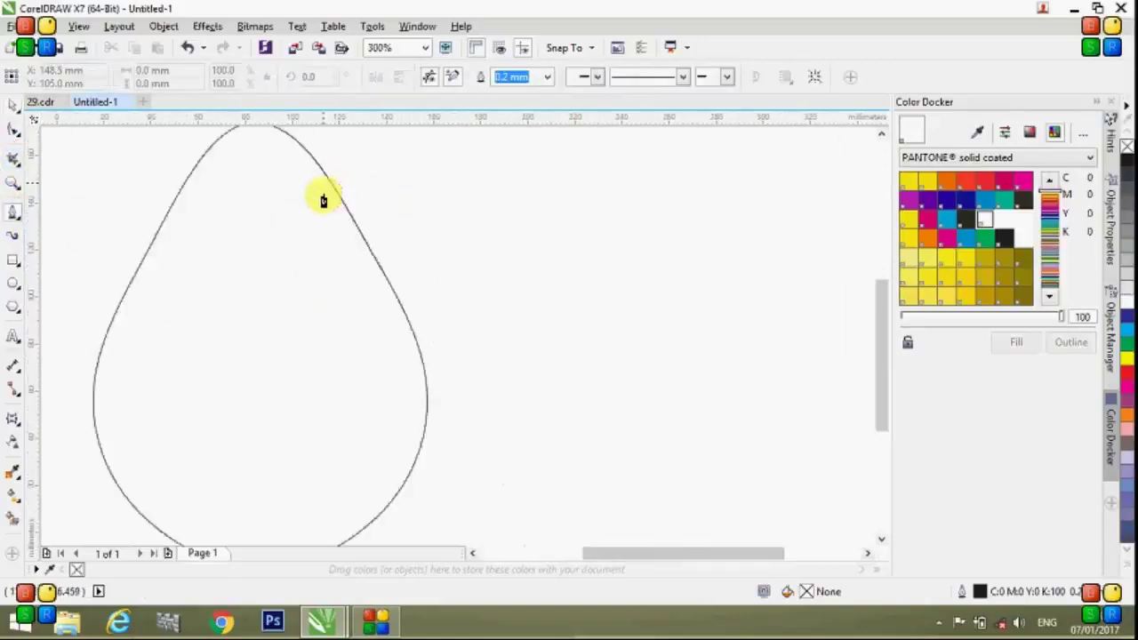
{"action": "scroll", "coordinate": [272, 157], "scroll_direction": "up", "scroll_amount": 1}
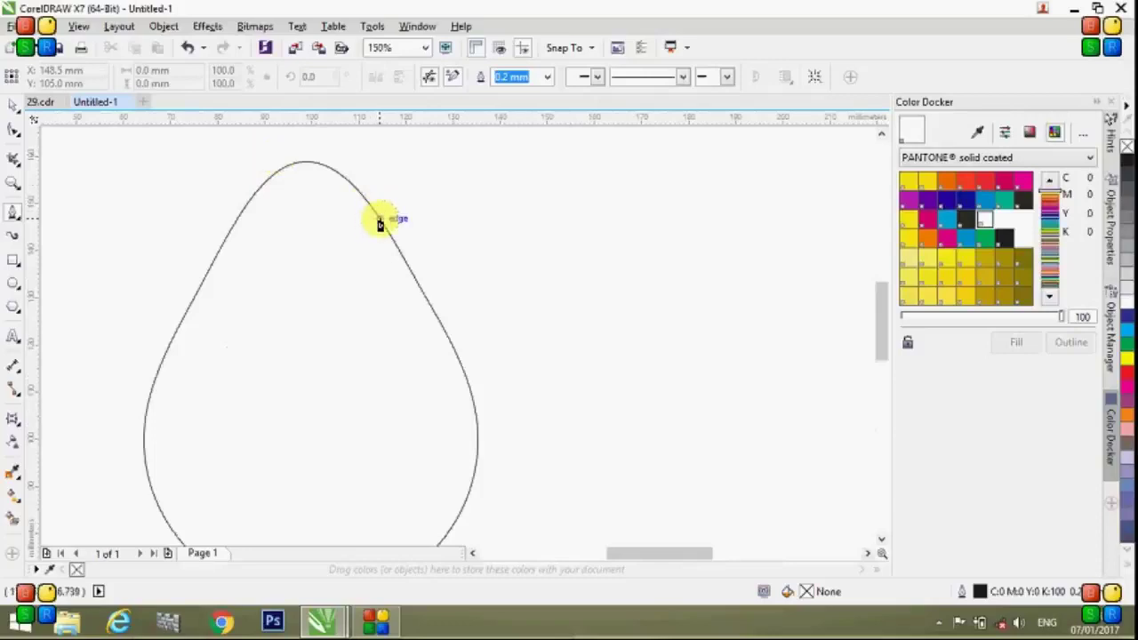
{"action": "left_click", "coordinate": [381, 222]}
{"action": "left_click", "coordinate": [204, 283]}
{"action": "left_click", "coordinate": [204, 283]}
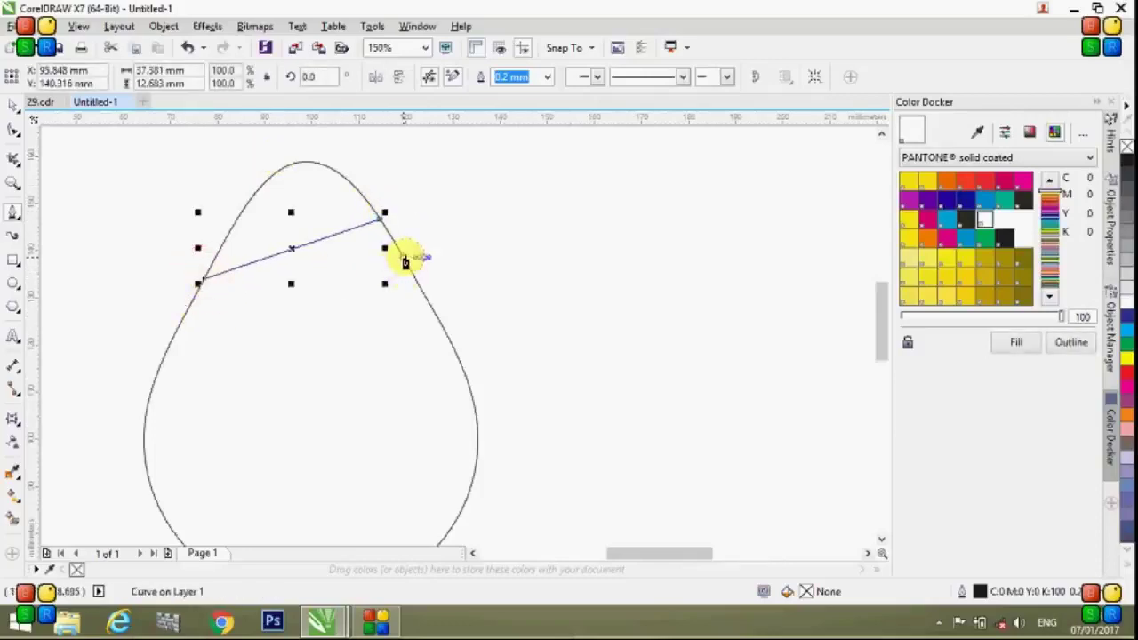
{"action": "left_click", "coordinate": [405, 258]}
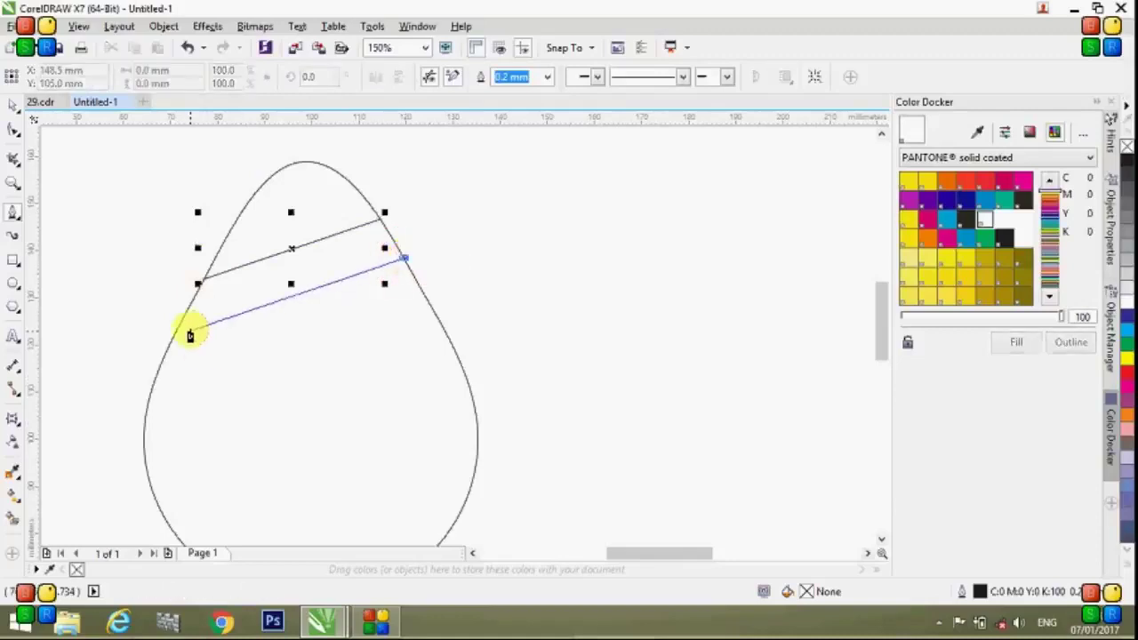
{"action": "double_click", "coordinate": [179, 324]}
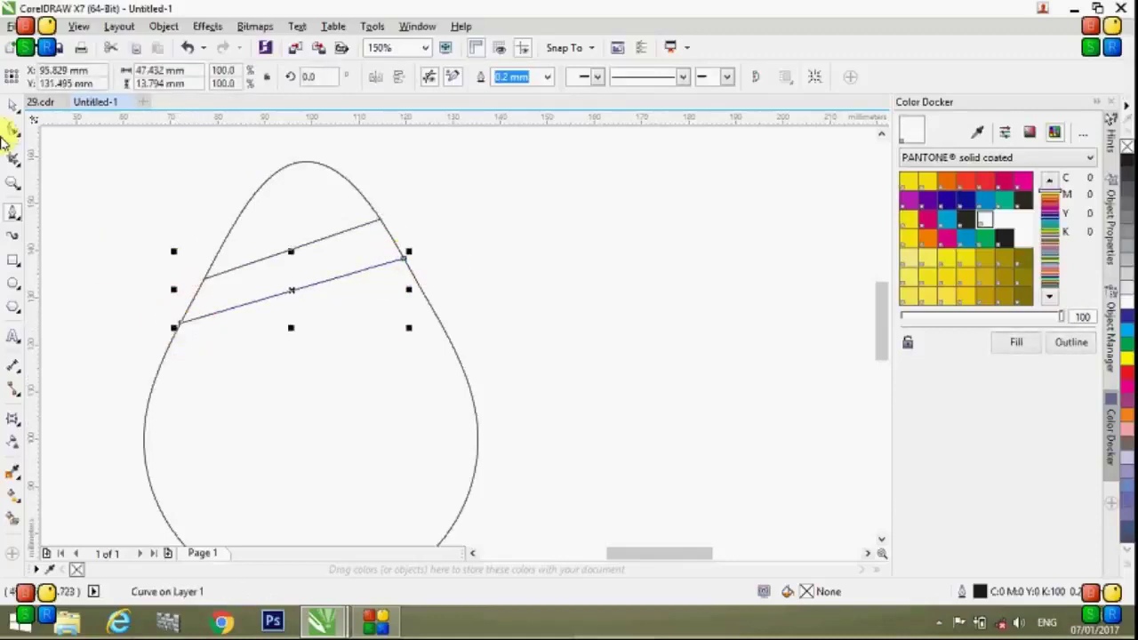
{"action": "left_click", "coordinate": [129, 213]}
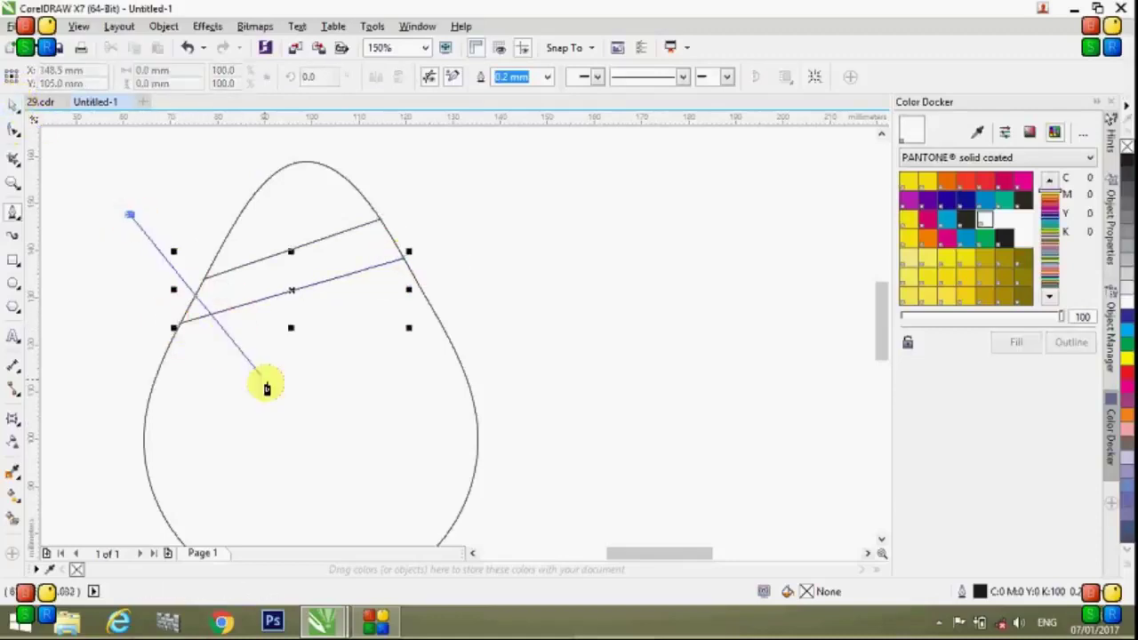
{"action": "double_click", "coordinate": [126, 213]}
{"action": "left_click", "coordinate": [127, 218]}
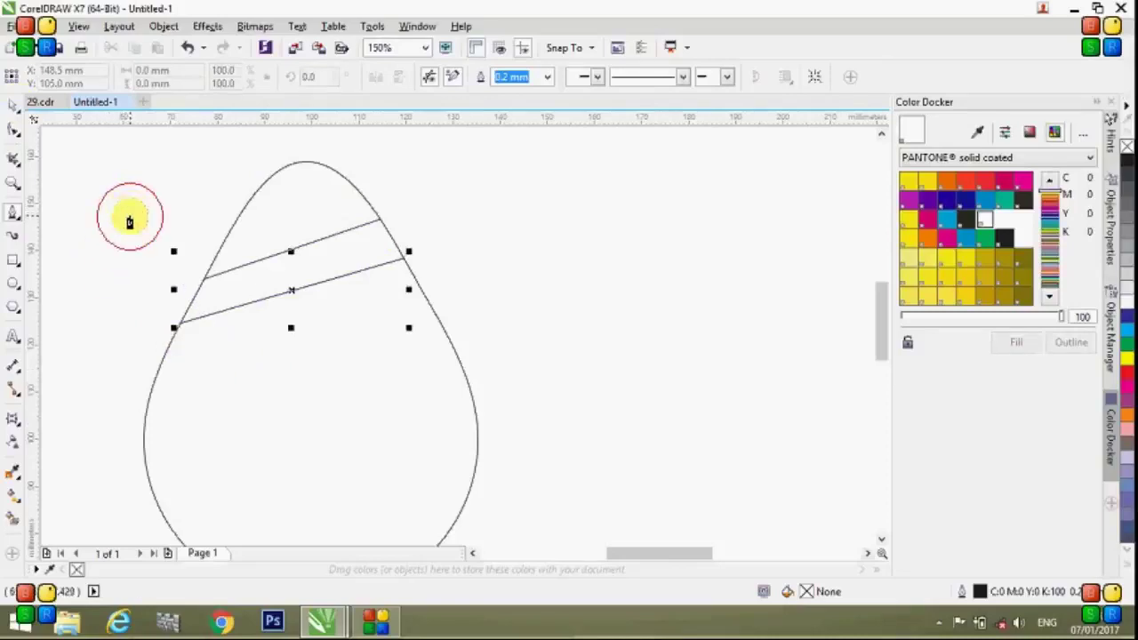
Convert the uppermost slanted line to a curve and shape it into an S-curve that blends into the teardrop's right edge
{"action": "left_click", "coordinate": [330, 236]}
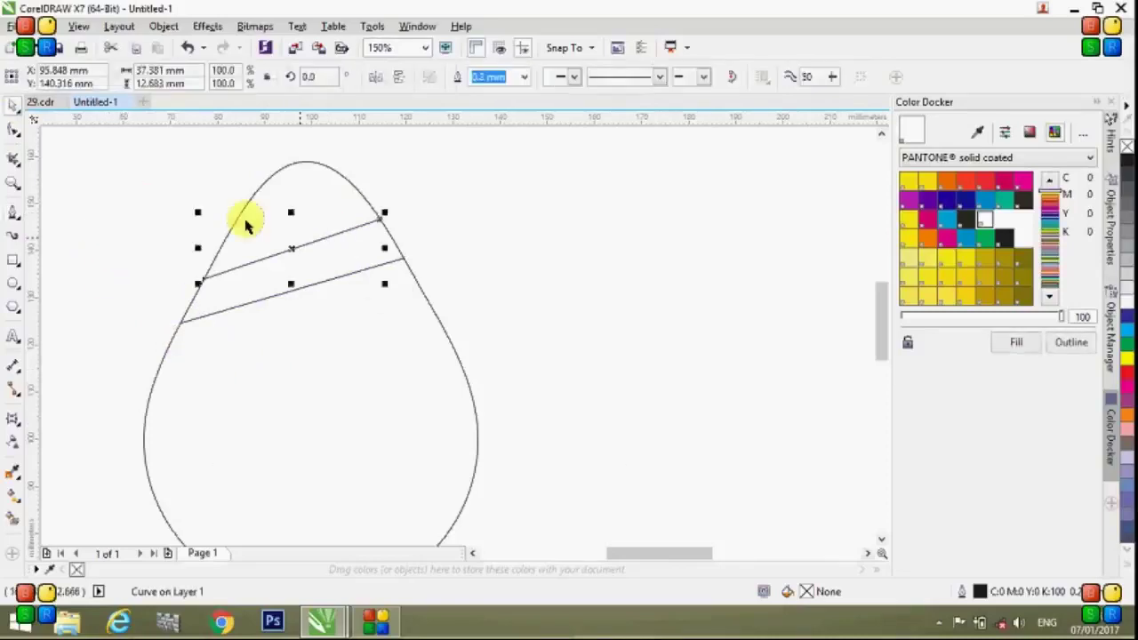
{"action": "left_click", "coordinate": [14, 131]}
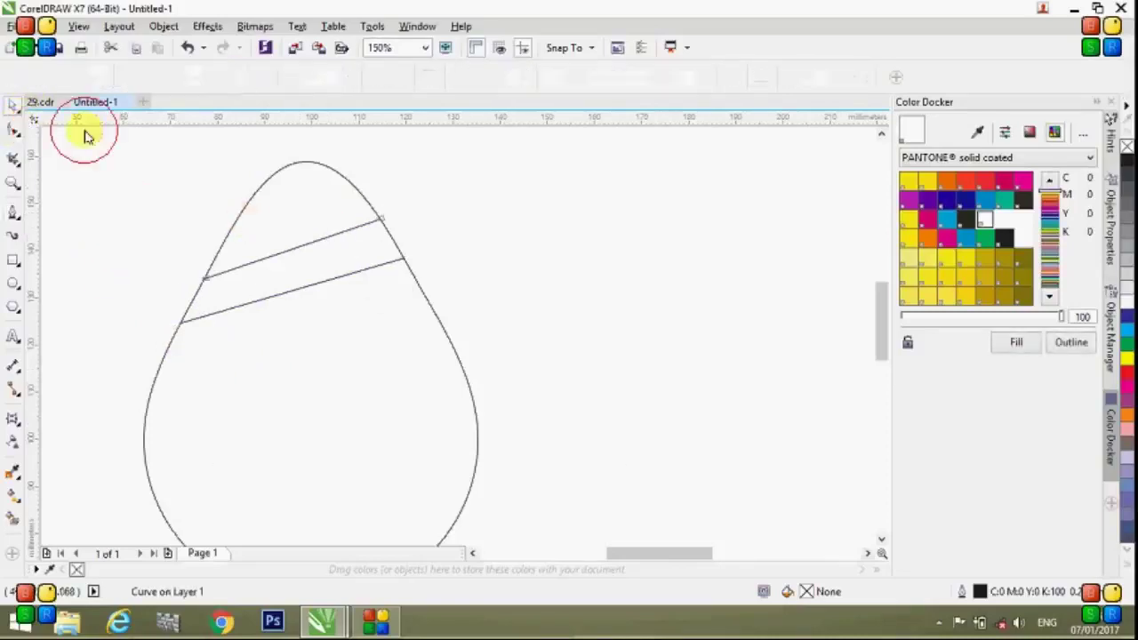
{"action": "left_click", "coordinate": [291, 247]}
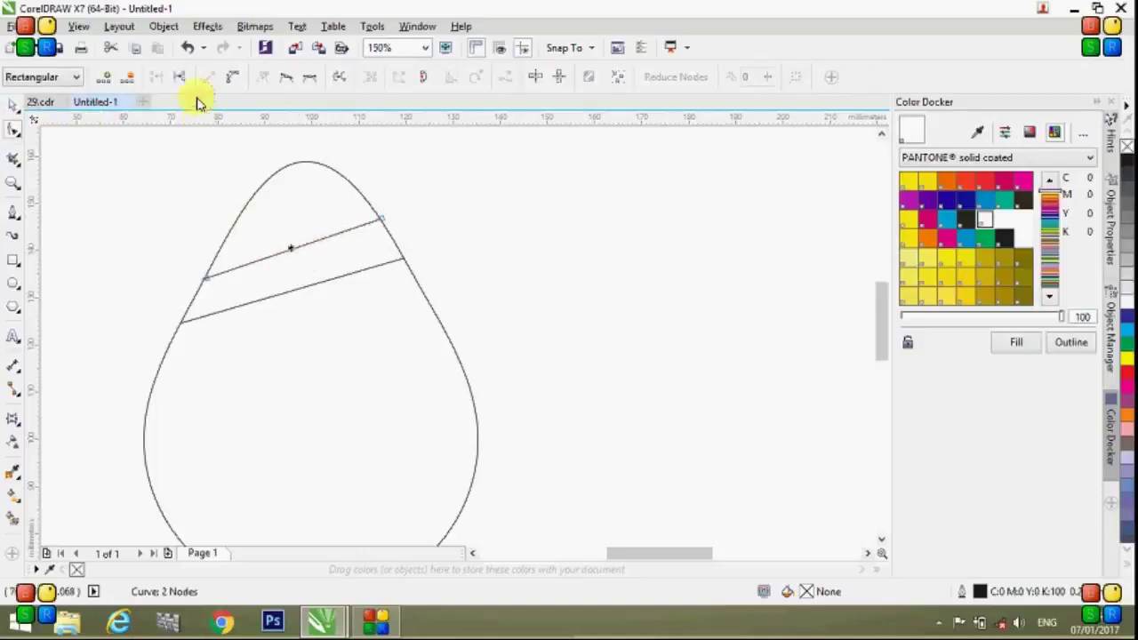
{"action": "left_click", "coordinate": [227, 76]}
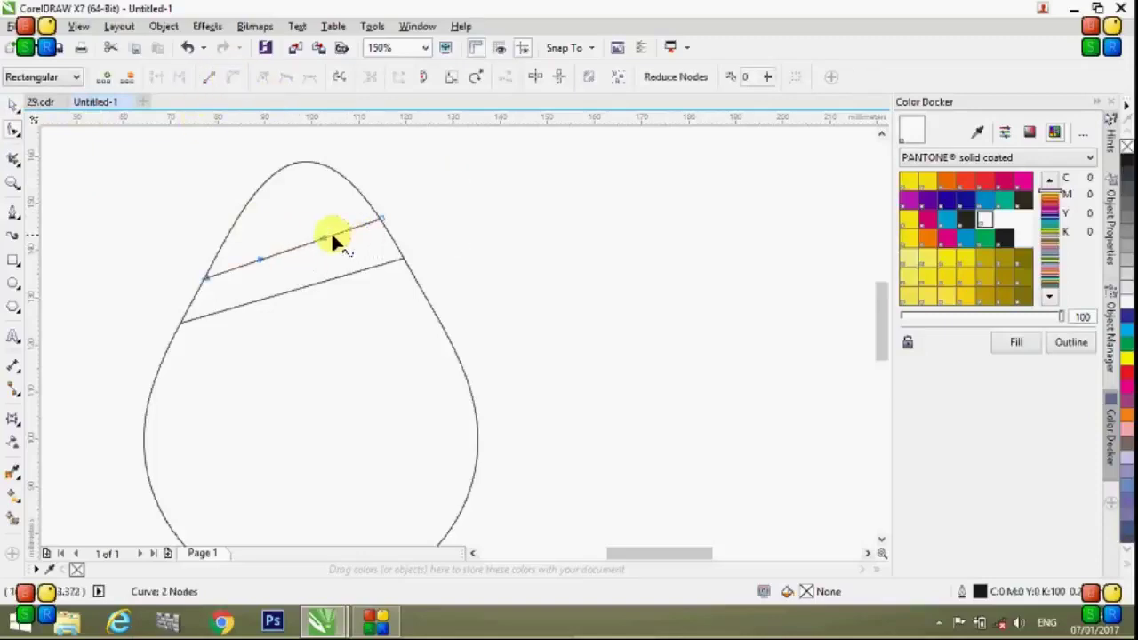
{"action": "left_click_drag", "start_coordinate": [326, 238], "coordinate": [311, 194]}
{"action": "scroll", "coordinate": [246, 351], "scroll_direction": "up", "scroll_amount": 1}
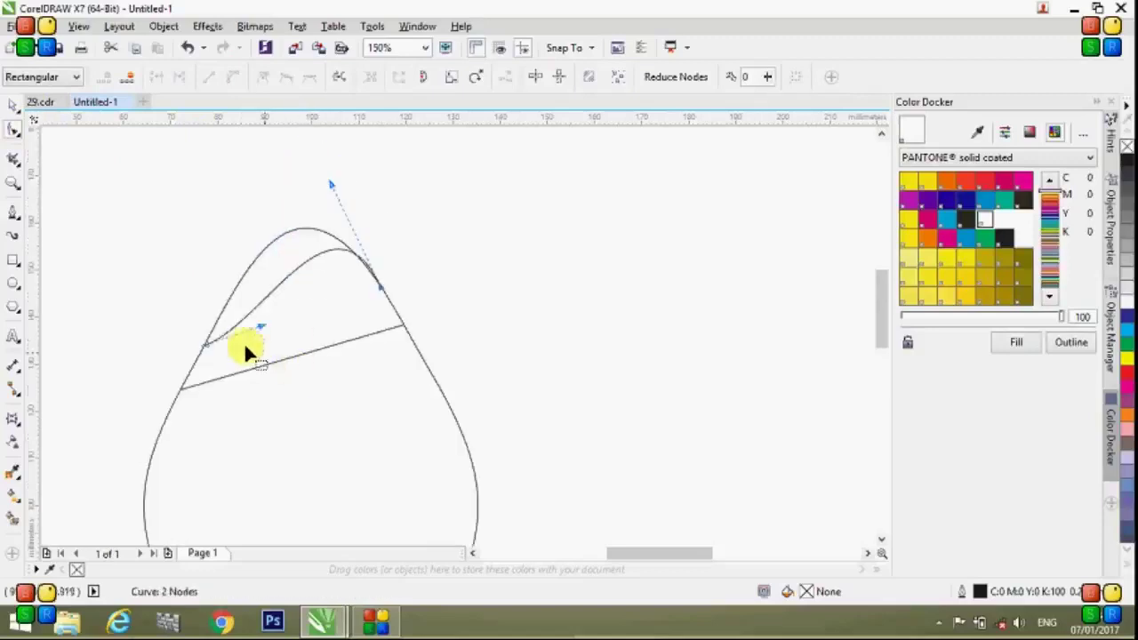
{"action": "left_click_drag", "start_coordinate": [263, 324], "coordinate": [265, 348]}
{"action": "left_click_drag", "start_coordinate": [379, 283], "coordinate": [392, 303]}
{"action": "left_click_drag", "start_coordinate": [333, 199], "coordinate": [337, 199]}
Convert the second slanted line to a curve, lower its left end along the teardrop edge and bend it into an S-curve
{"action": "left_click", "coordinate": [291, 351]}
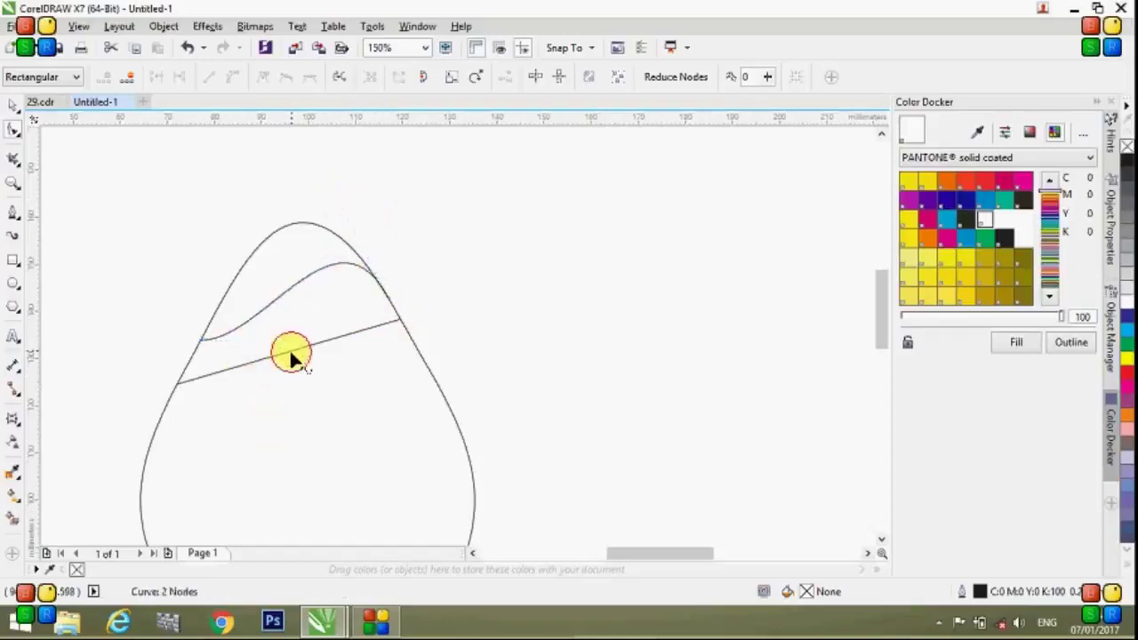
{"action": "left_click", "coordinate": [233, 80]}
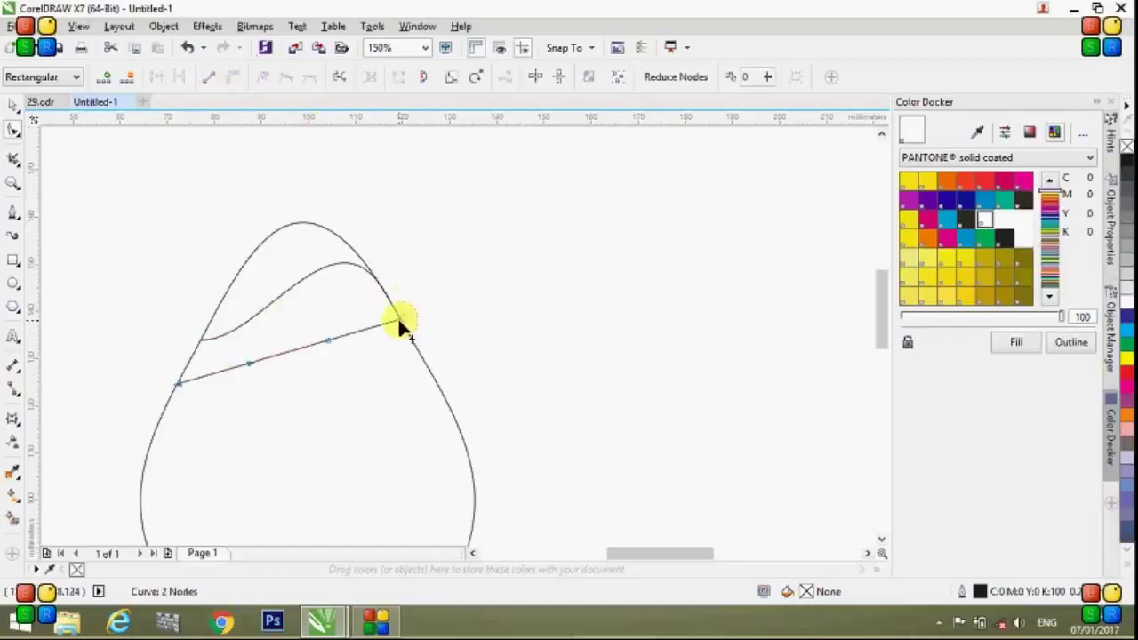
{"action": "left_click_drag", "start_coordinate": [326, 341], "coordinate": [356, 291]}
{"action": "left_click_drag", "start_coordinate": [178, 382], "coordinate": [164, 406]}
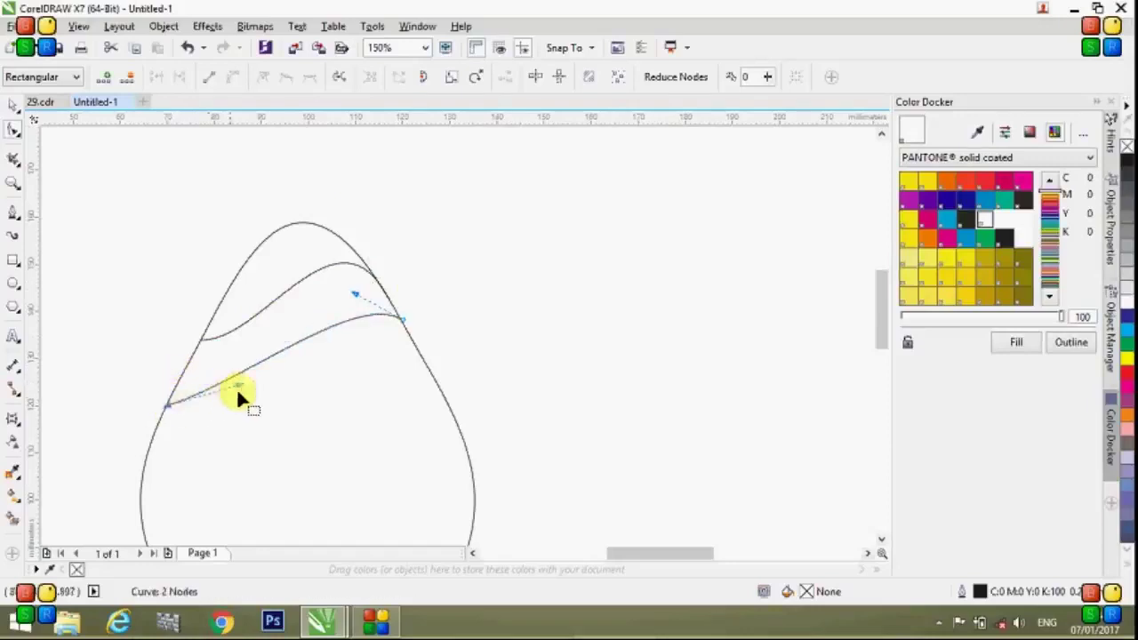
{"action": "left_click_drag", "start_coordinate": [237, 387], "coordinate": [248, 409]}
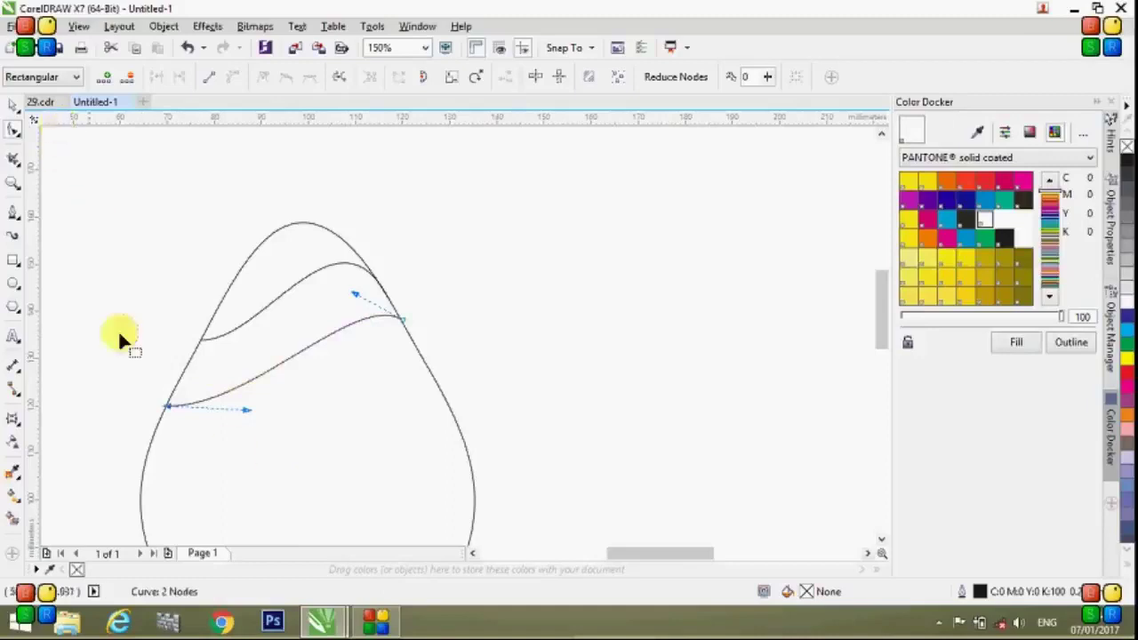
Draw two more slanted straight lines across the lower part of the teardrop, about 64 mm and 59 mm wide
{"action": "key", "text": "F3"}
{"action": "left_click", "coordinate": [13, 211]}
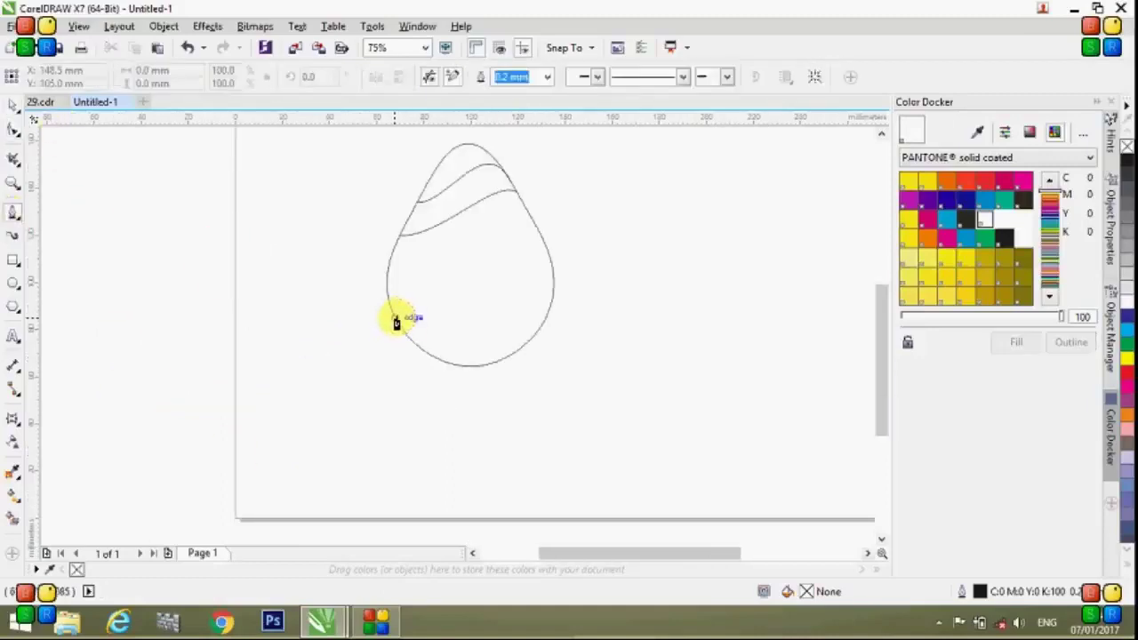
{"action": "left_click", "coordinate": [389, 307]}
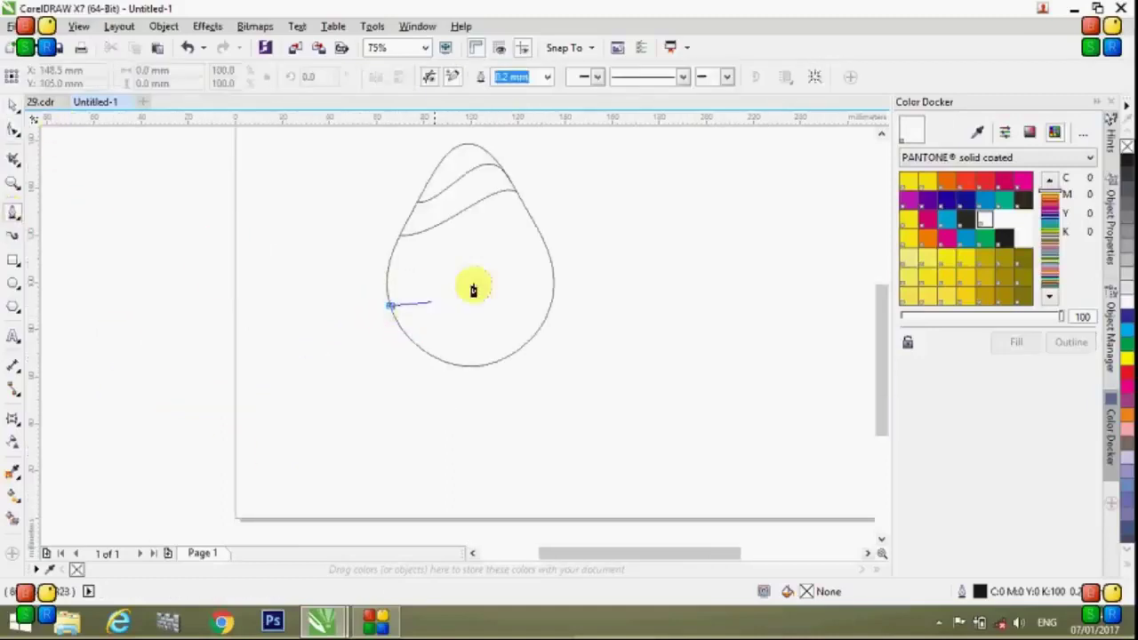
{"action": "left_click", "coordinate": [540, 242]}
{"action": "left_click", "coordinate": [539, 242]}
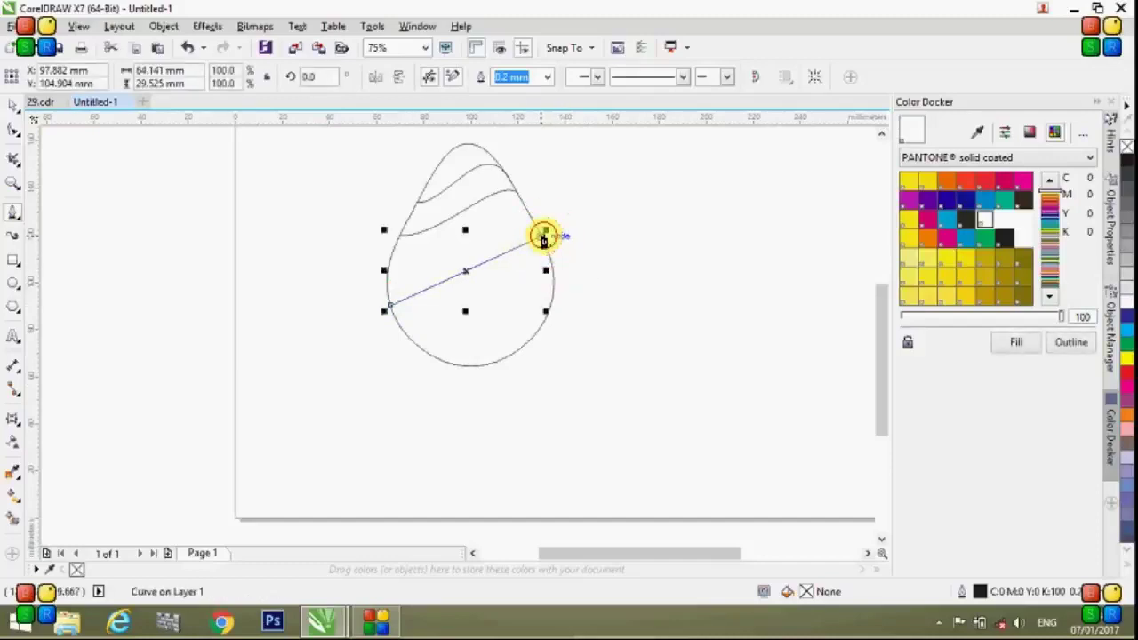
{"action": "left_click", "coordinate": [412, 342]}
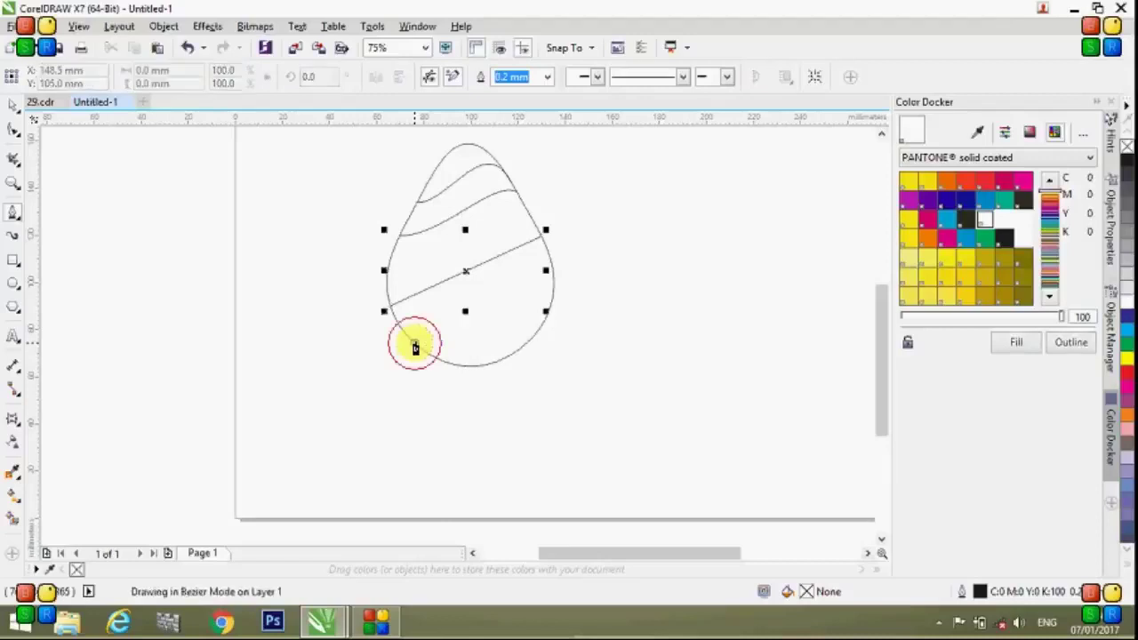
{"action": "left_click", "coordinate": [553, 285]}
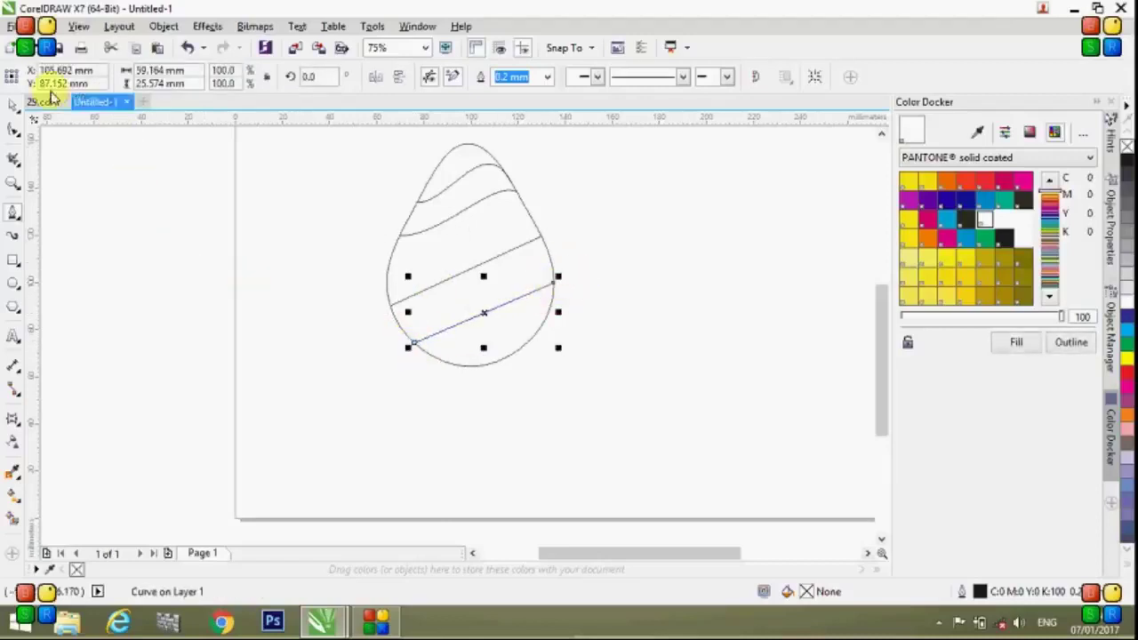
{"action": "left_click", "coordinate": [16, 107]}
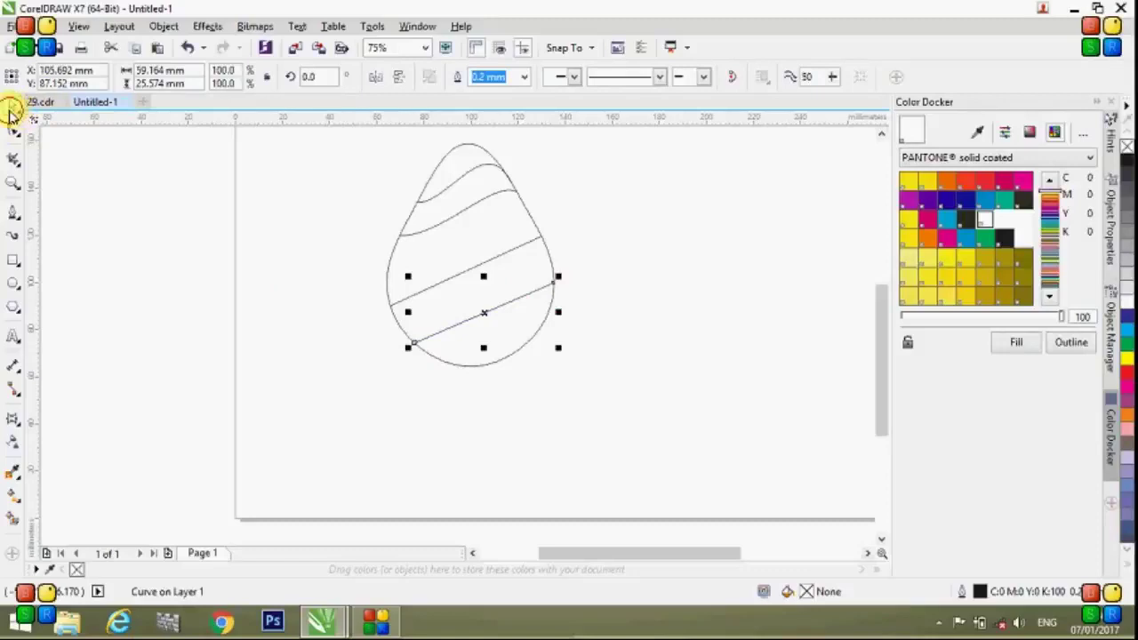
{"action": "left_click", "coordinate": [11, 114]}
{"action": "left_click", "coordinate": [86, 213]}
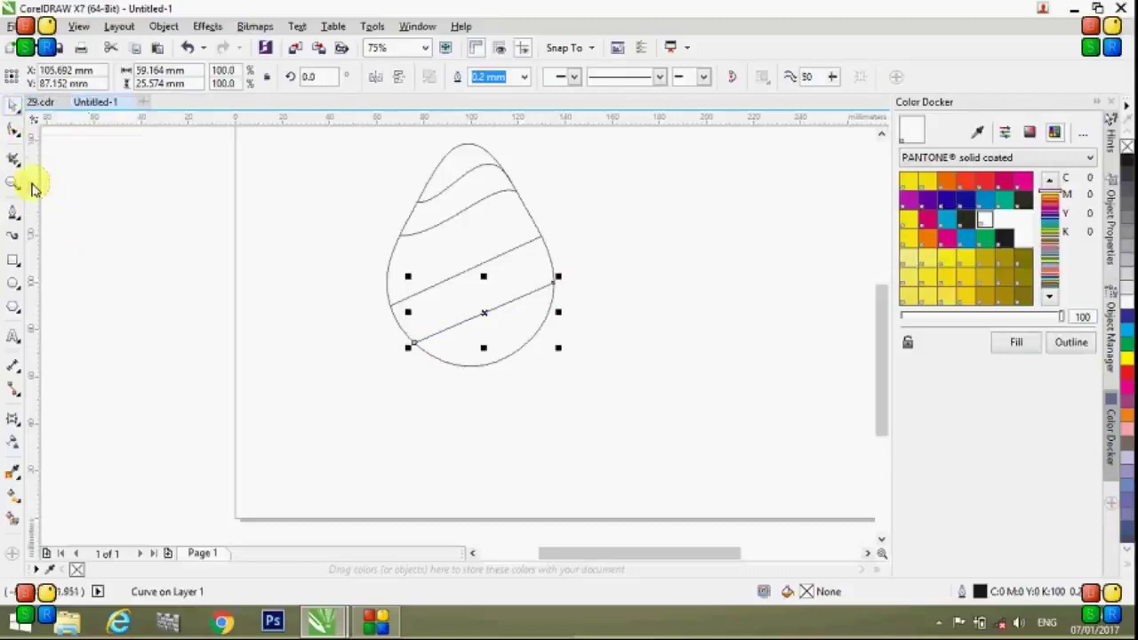
Examine the finished teardrop logo in 29.cdr as a reference and return to the untitled drawing
{"action": "left_click", "coordinate": [39, 103]}
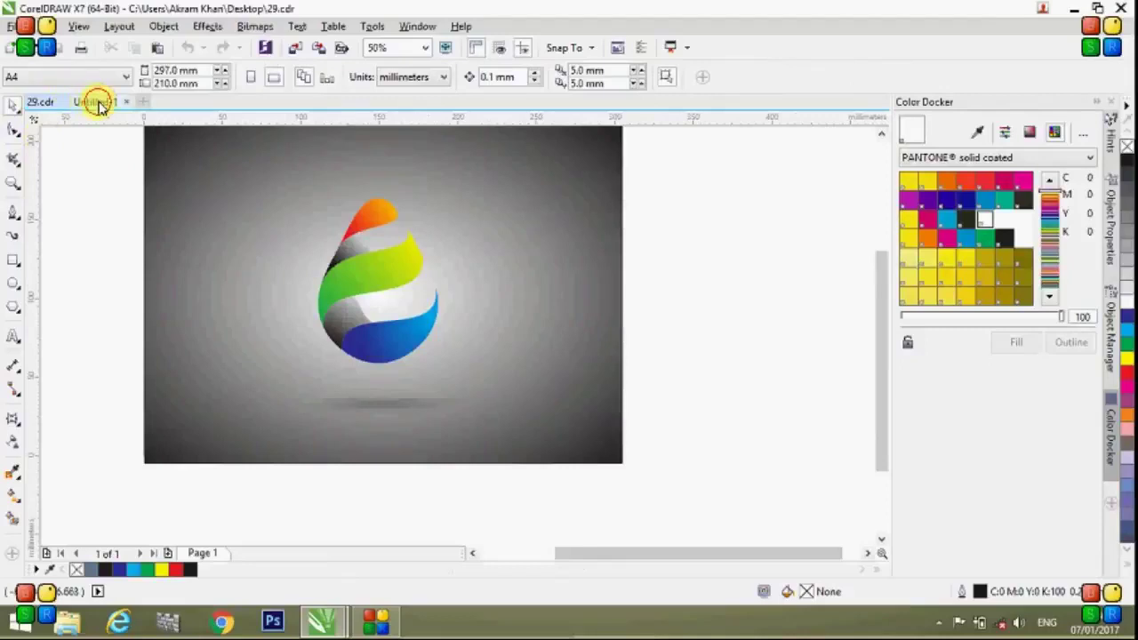
{"action": "left_click", "coordinate": [98, 104]}
{"action": "left_click", "coordinate": [86, 291]}
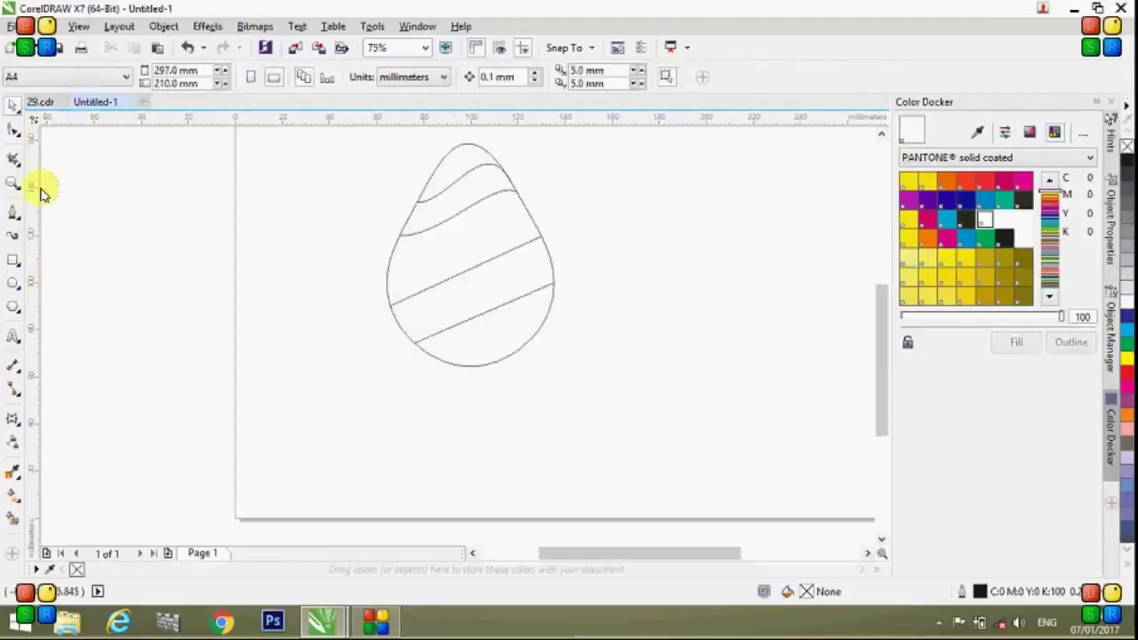
Convert the lowest slanted line to a curve, bend it into an S-curve and lower its right end along the teardrop edge
{"action": "left_click", "coordinate": [461, 324]}
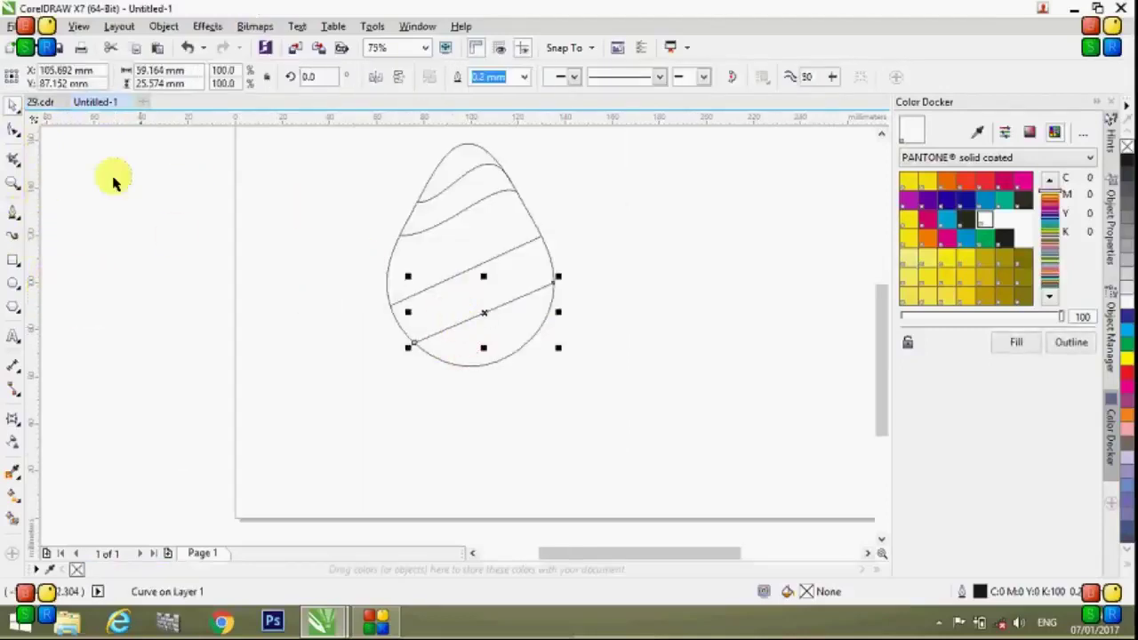
{"action": "left_click", "coordinate": [14, 129]}
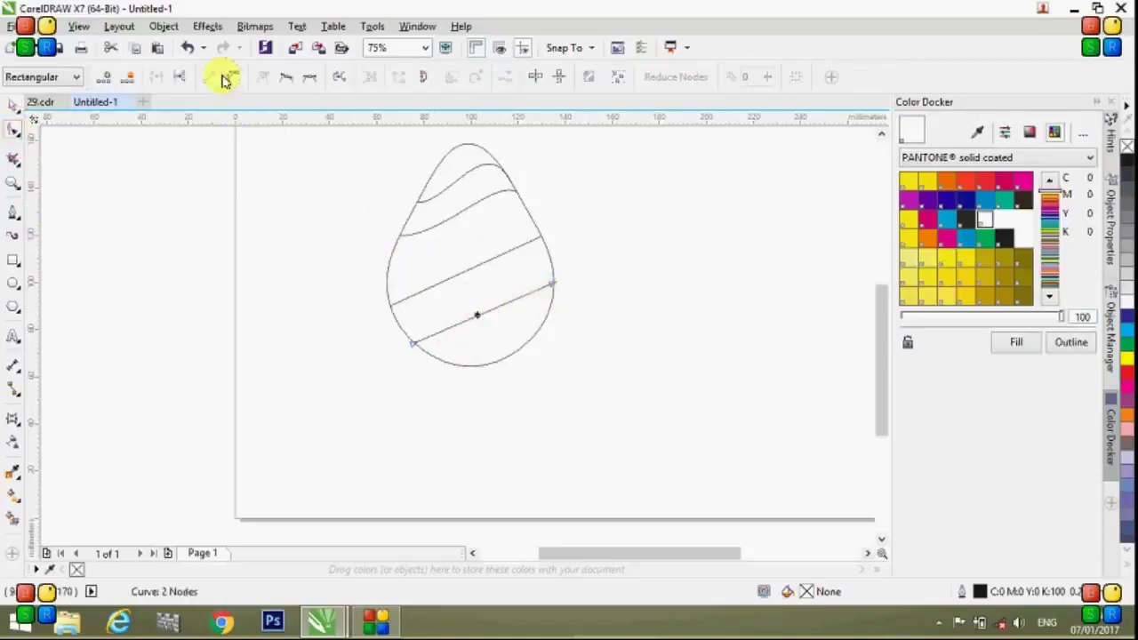
{"action": "left_click", "coordinate": [555, 277]}
{"action": "scroll", "coordinate": [557, 269], "scroll_direction": "up", "scroll_amount": 4}
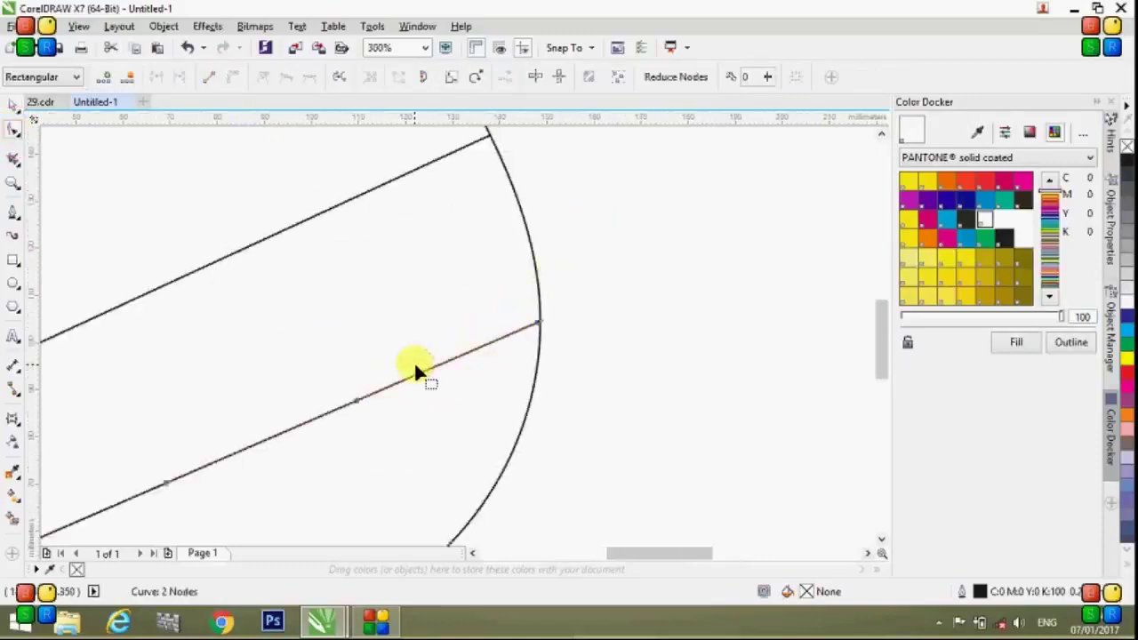
{"action": "scroll", "coordinate": [415, 370], "scroll_direction": "down", "scroll_amount": 2}
{"action": "left_click_drag", "start_coordinate": [387, 384], "coordinate": [477, 272]}
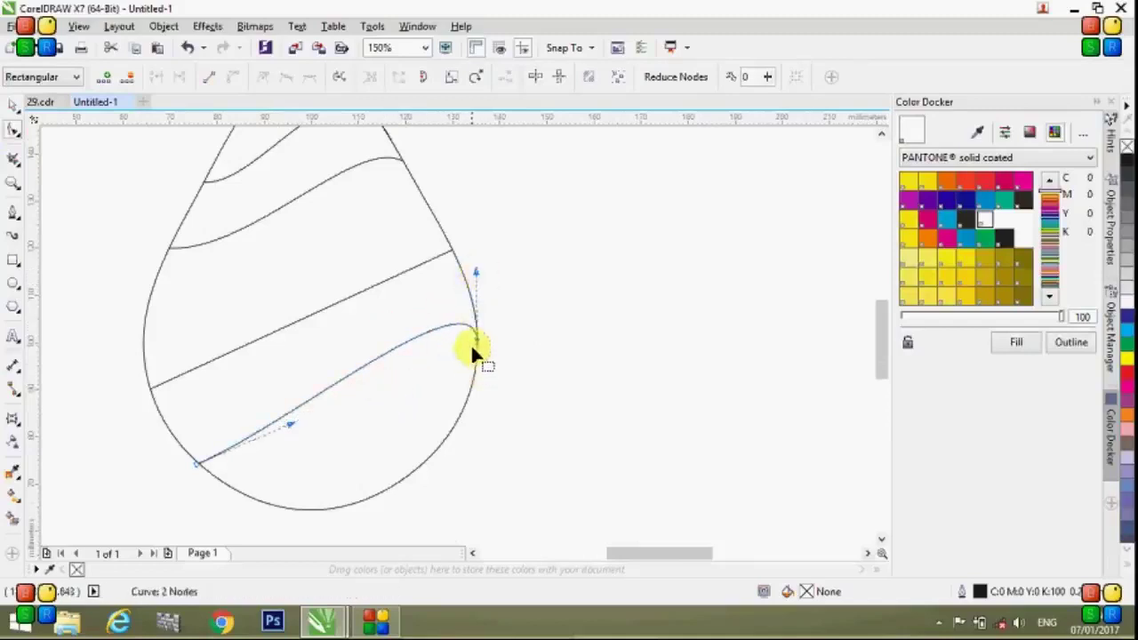
{"action": "left_click_drag", "start_coordinate": [476, 343], "coordinate": [449, 261]}
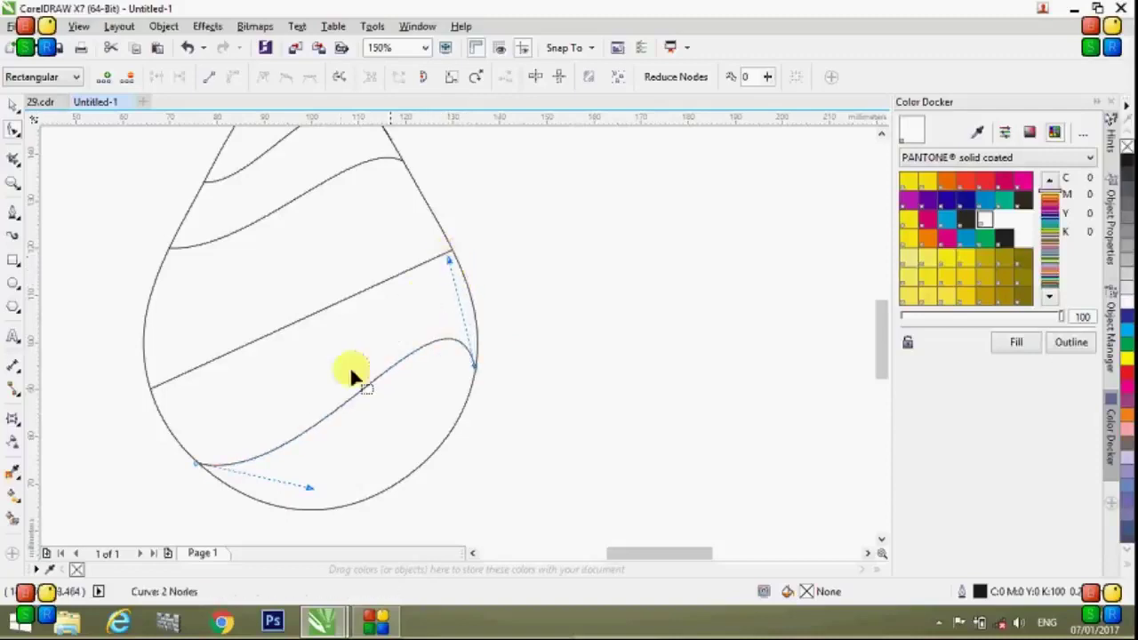
Convert the remaining straight line across the teardrop's middle to a curve and bend it into an S-curve
{"action": "left_click", "coordinate": [302, 315]}
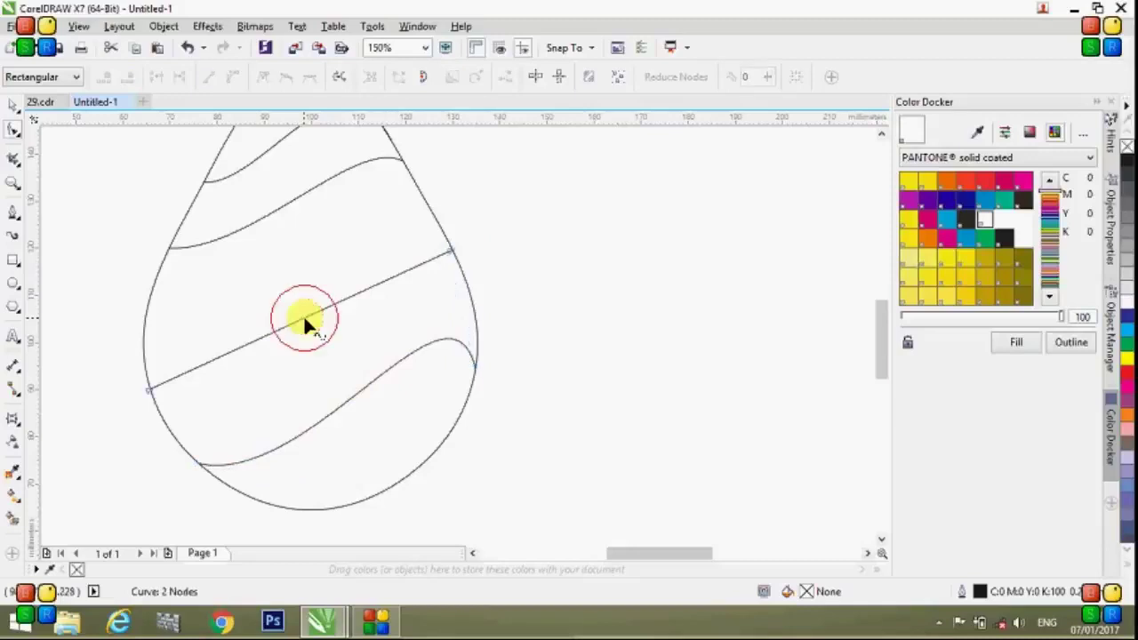
{"action": "key", "text": "space"}
{"action": "left_click", "coordinate": [18, 134]}
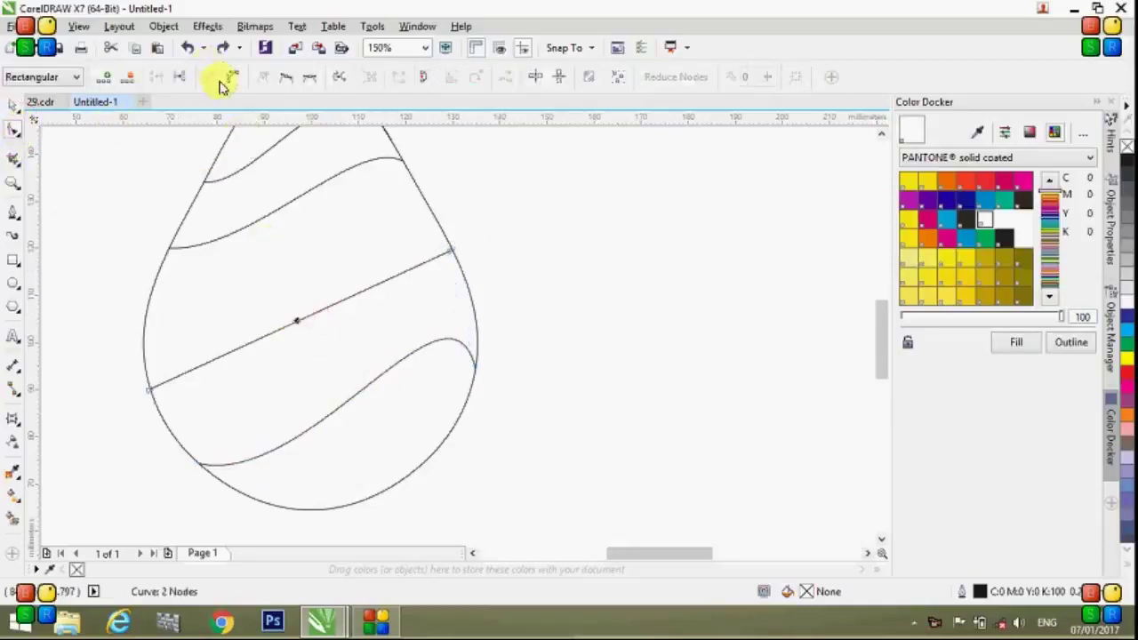
{"action": "left_click", "coordinate": [235, 79]}
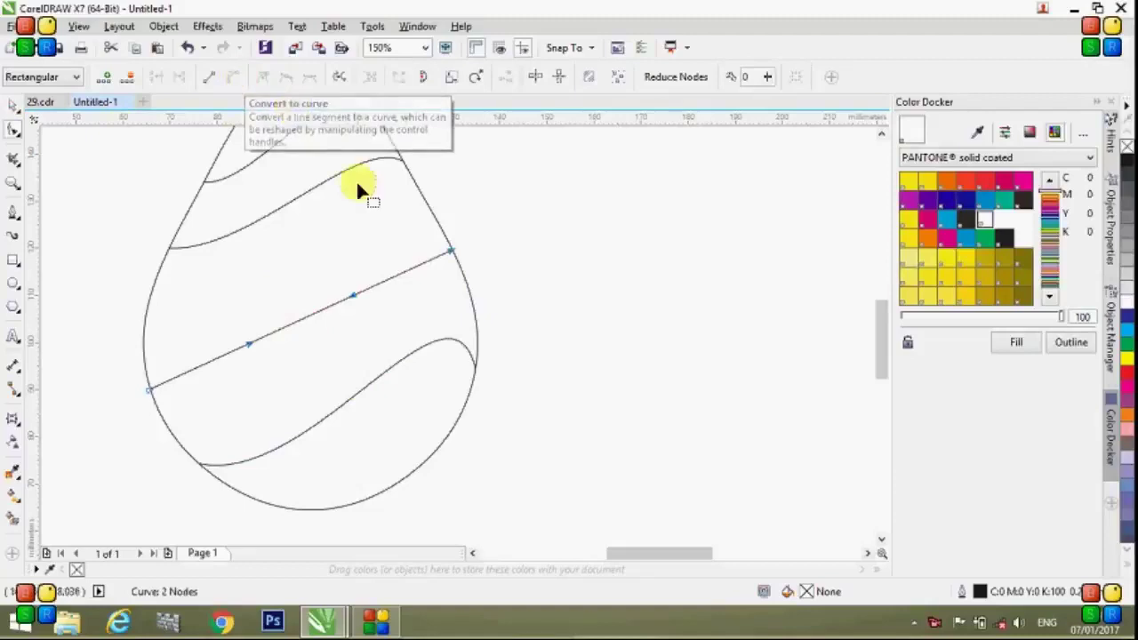
{"action": "left_click_drag", "start_coordinate": [246, 347], "coordinate": [255, 402]}
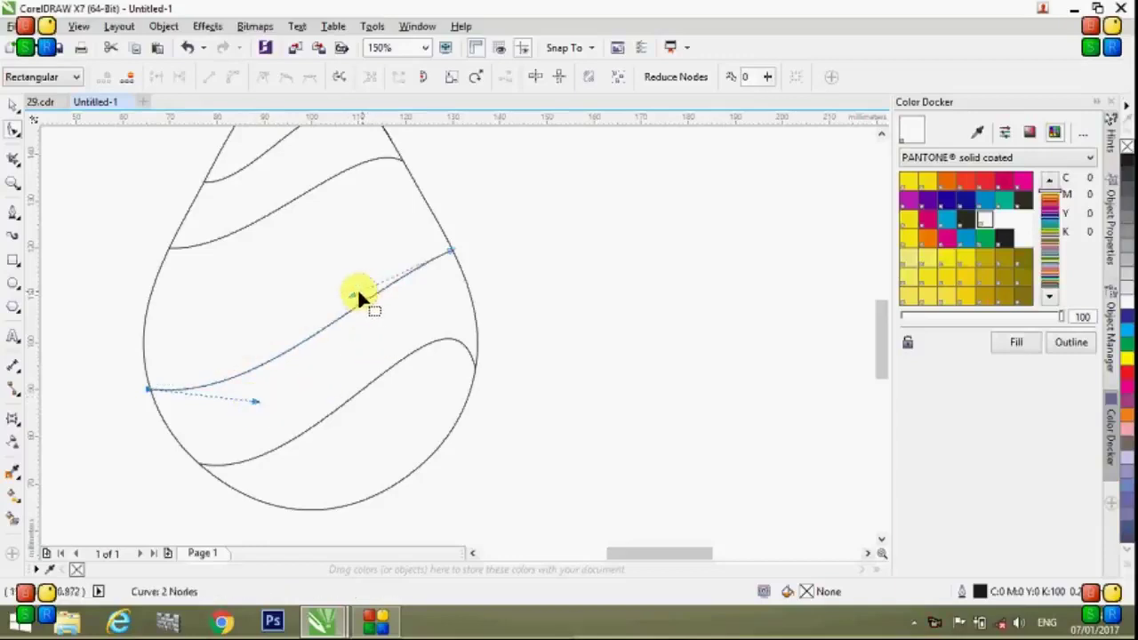
{"action": "left_click_drag", "start_coordinate": [353, 290], "coordinate": [369, 222]}
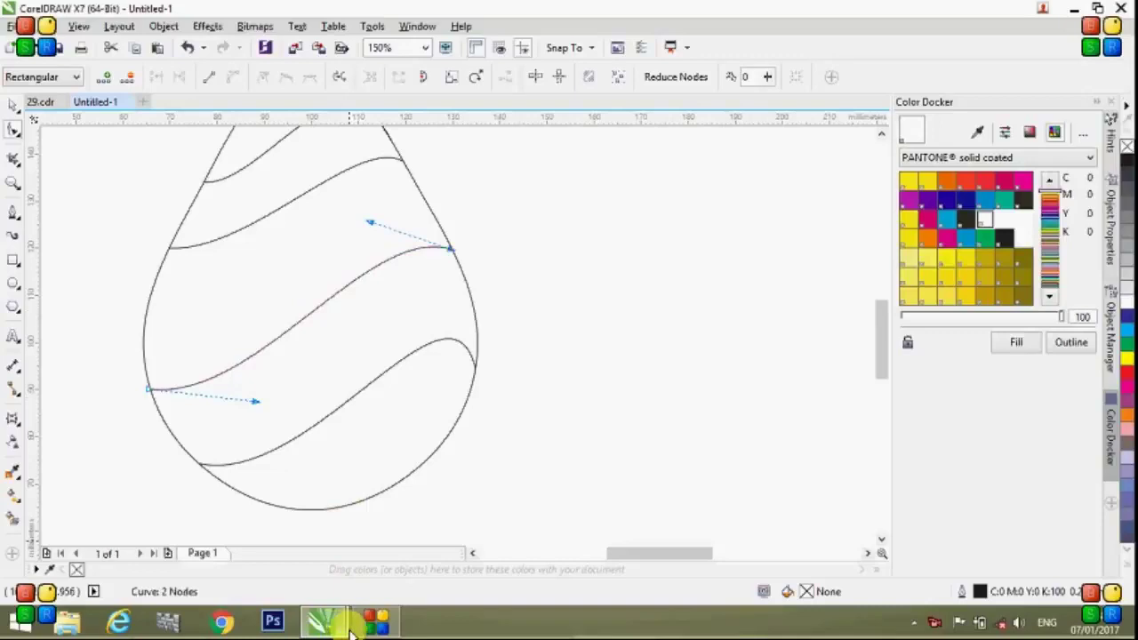
{"action": "left_click_drag", "start_coordinate": [370, 224], "coordinate": [378, 196]}
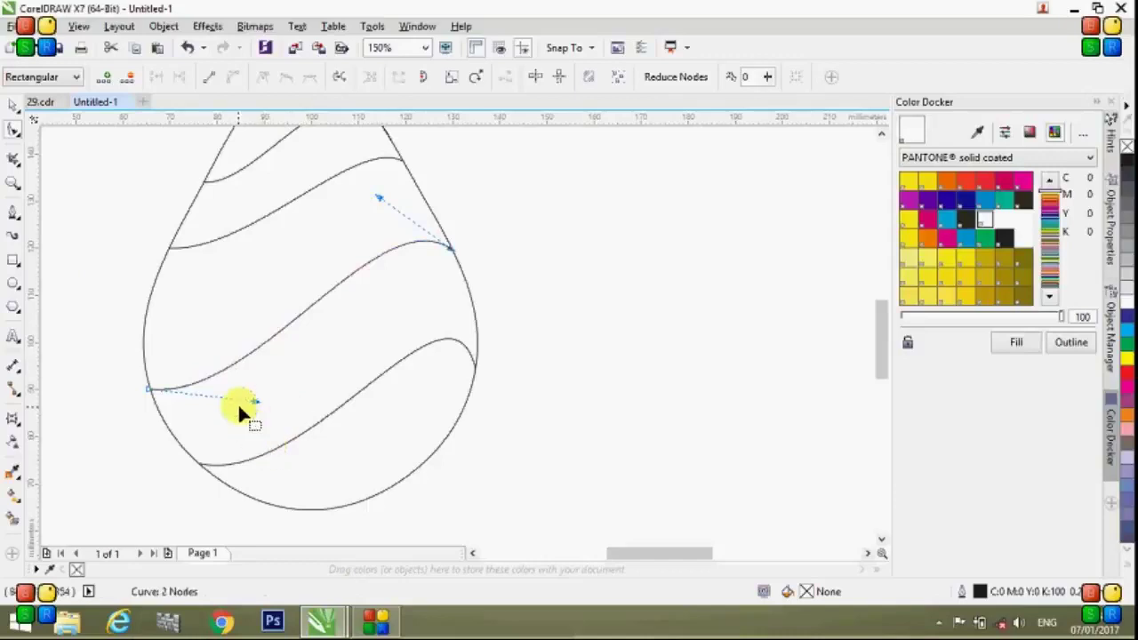
Deepen the bends of the third S-curve and lower its right end along the teardrop edge
{"action": "left_click_drag", "start_coordinate": [256, 398], "coordinate": [249, 442]}
{"action": "mouse_move", "coordinate": [378, 198]}
{"action": "left_mouse_down"}
{"action": "mouse_move", "coordinate": [398, 219]}
{"action": "mouse_move", "coordinate": [388, 210]}
{"action": "left_mouse_up"}
{"action": "left_click_drag", "start_coordinate": [449, 249], "coordinate": [464, 277]}
{"action": "left_click_drag", "start_coordinate": [397, 236], "coordinate": [356, 212]}
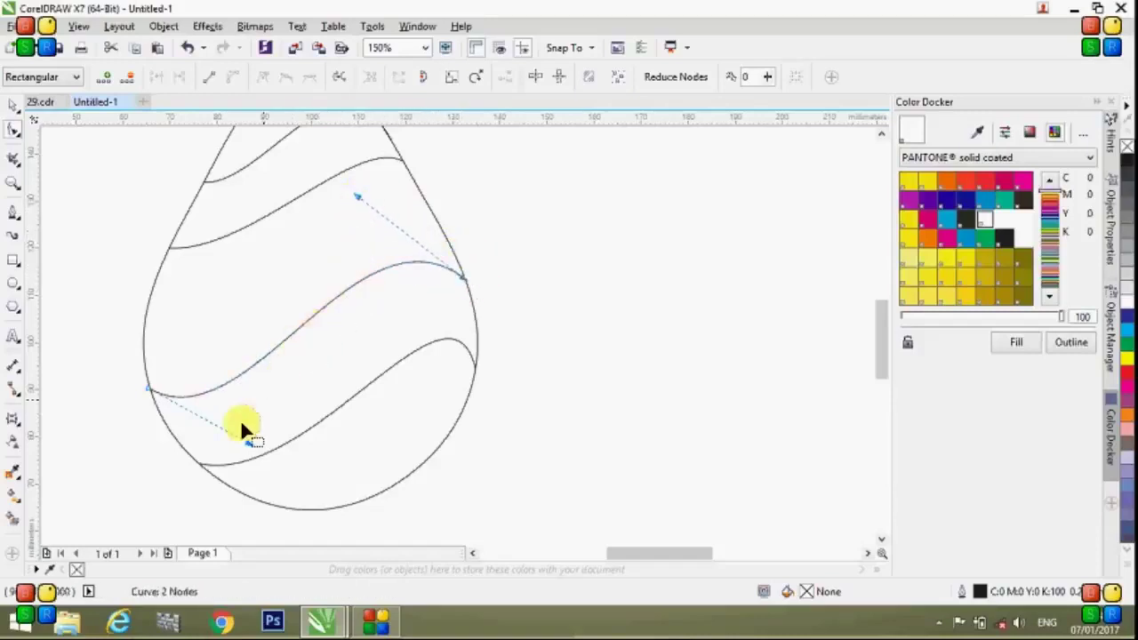
{"action": "left_click", "coordinate": [254, 449]}
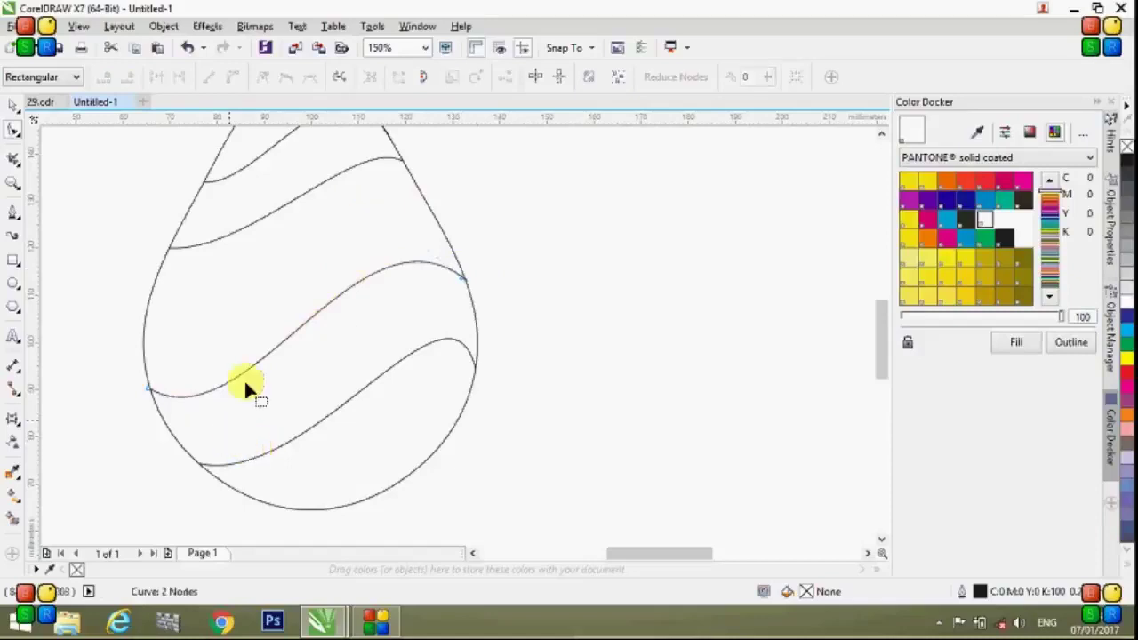
Lower the left end of the second S-curve along the teardrop's edge and deselect it
{"action": "left_click", "coordinate": [290, 203]}
{"action": "left_click_drag", "start_coordinate": [172, 245], "coordinate": [161, 271]}
{"action": "scroll", "coordinate": [327, 189], "scroll_direction": "down", "scroll_amount": 2}
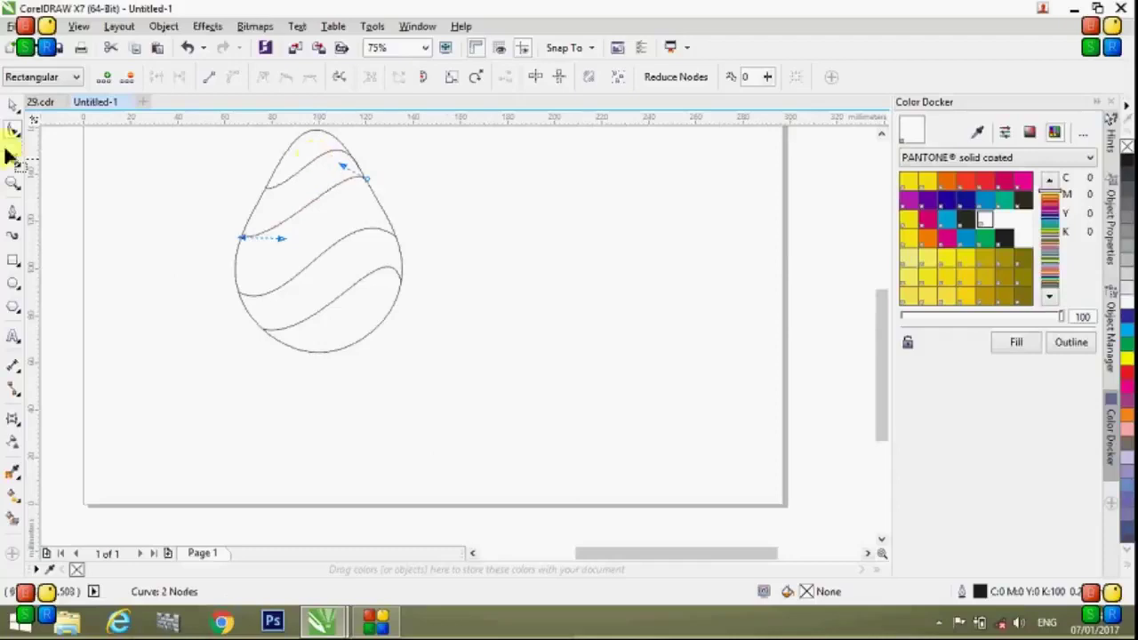
{"action": "left_click", "coordinate": [13, 105]}
{"action": "left_click", "coordinate": [228, 190]}
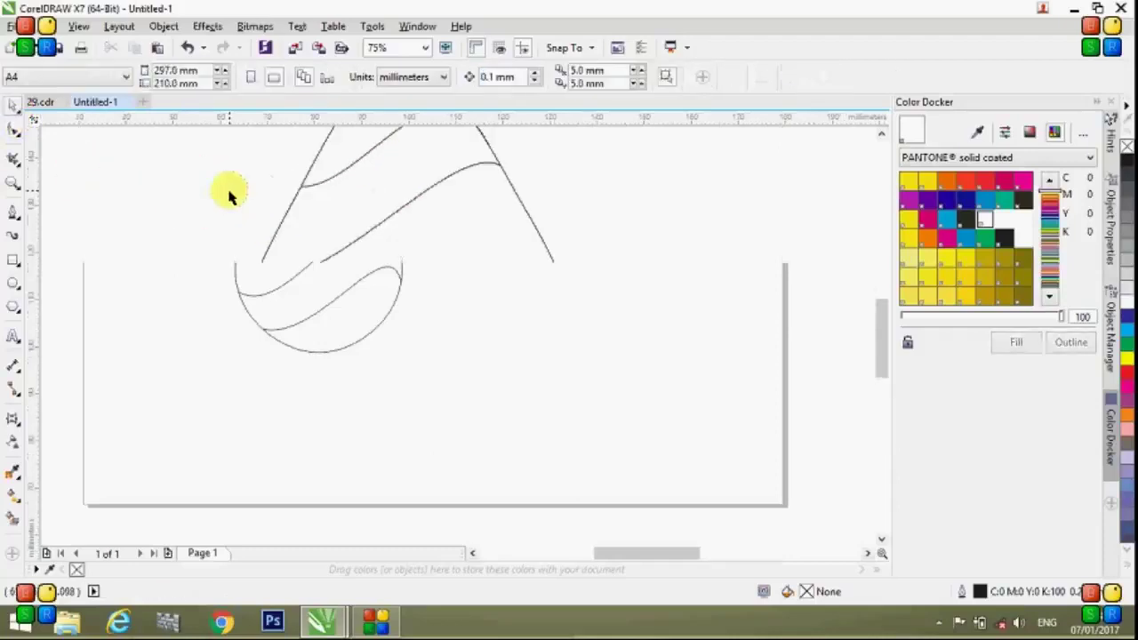
Use Smart Fill to colour the teardrop's top band red, its middle band green and its bottom band dark blue
{"action": "left_click", "coordinate": [20, 503]}
{"action": "left_click", "coordinate": [12, 523]}
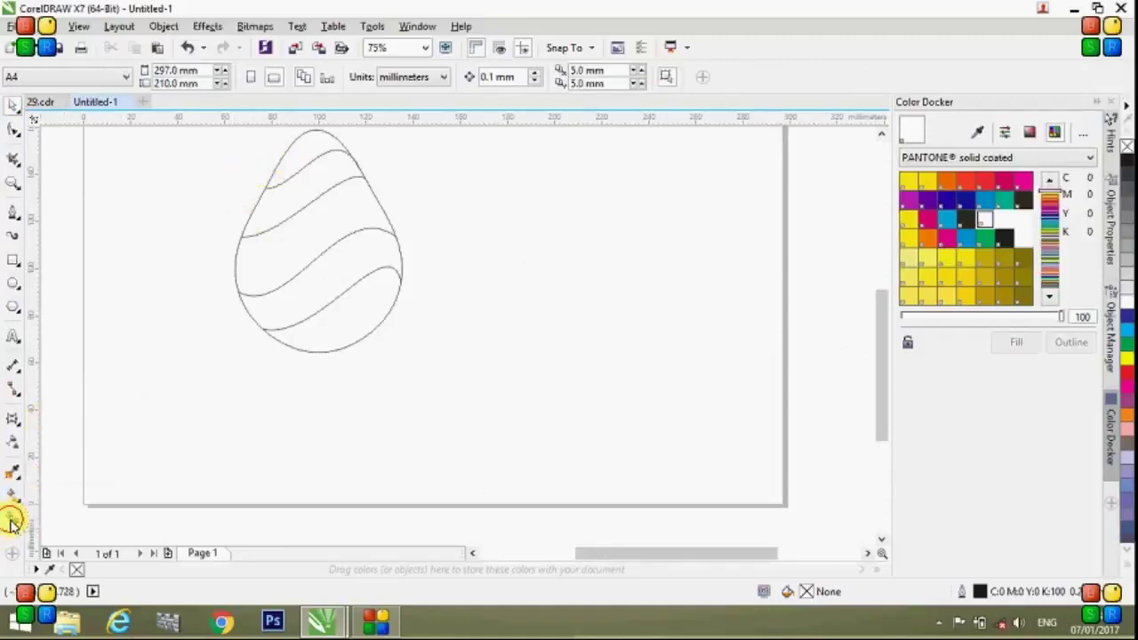
{"action": "left_click", "coordinate": [307, 151]}
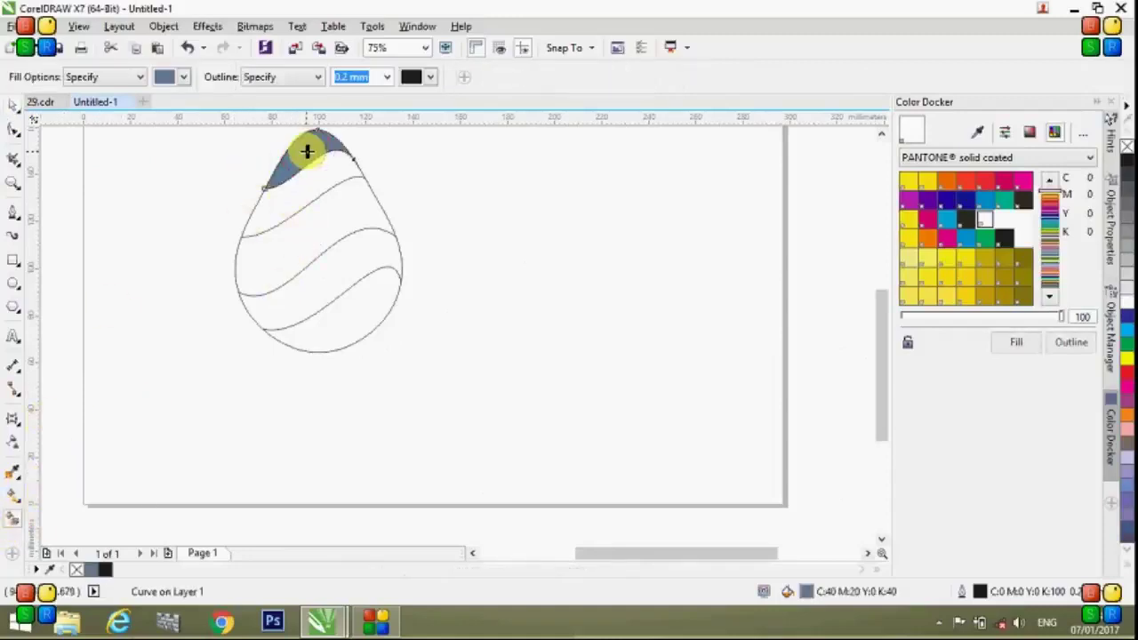
{"action": "left_click", "coordinate": [1120, 373]}
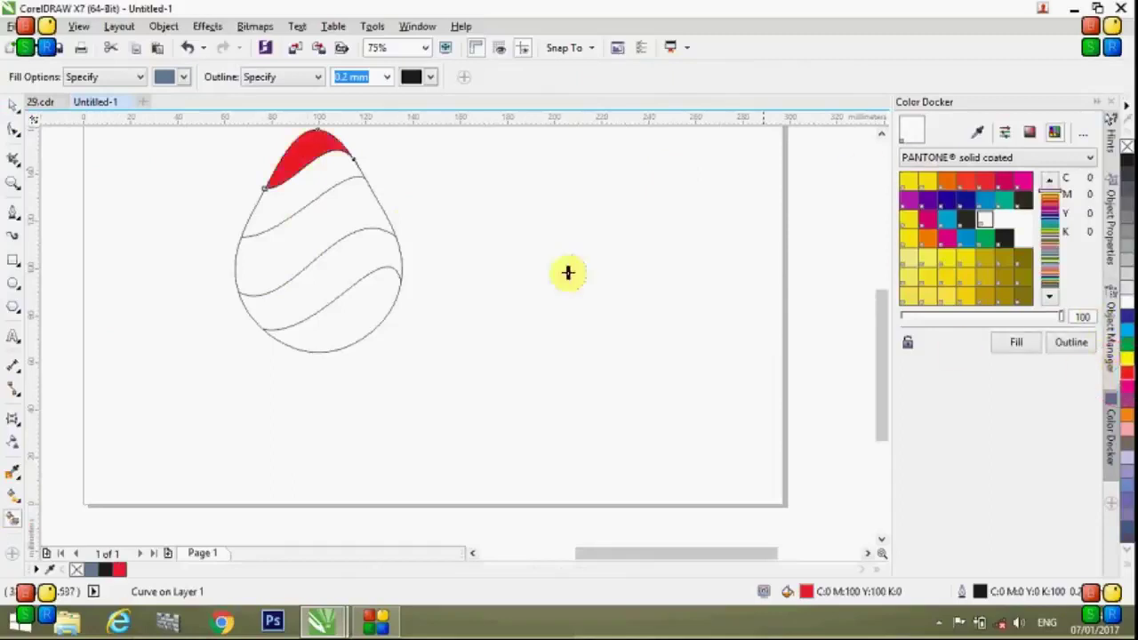
{"action": "left_click", "coordinate": [316, 225]}
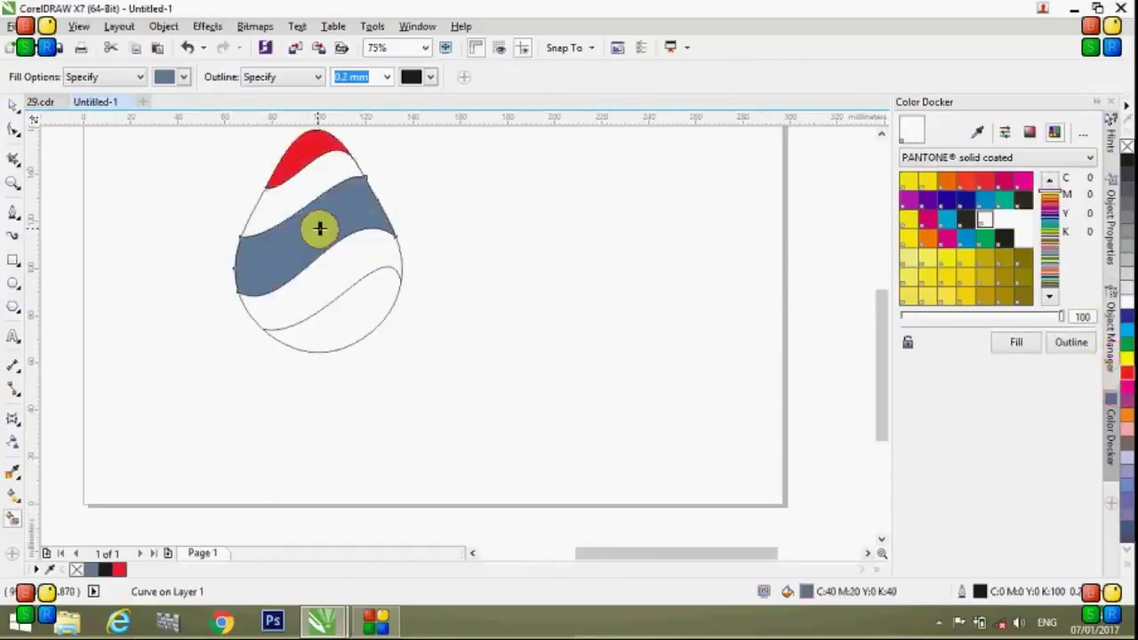
{"action": "left_click", "coordinate": [1130, 349]}
{"action": "left_click", "coordinate": [365, 315]}
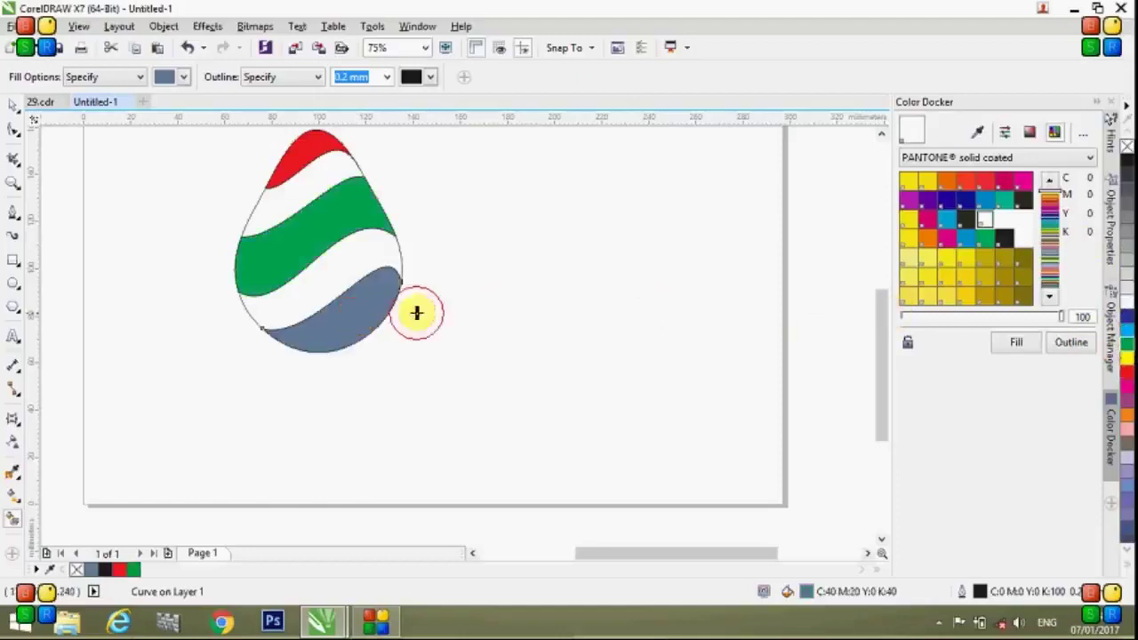
{"action": "left_click", "coordinate": [1127, 324]}
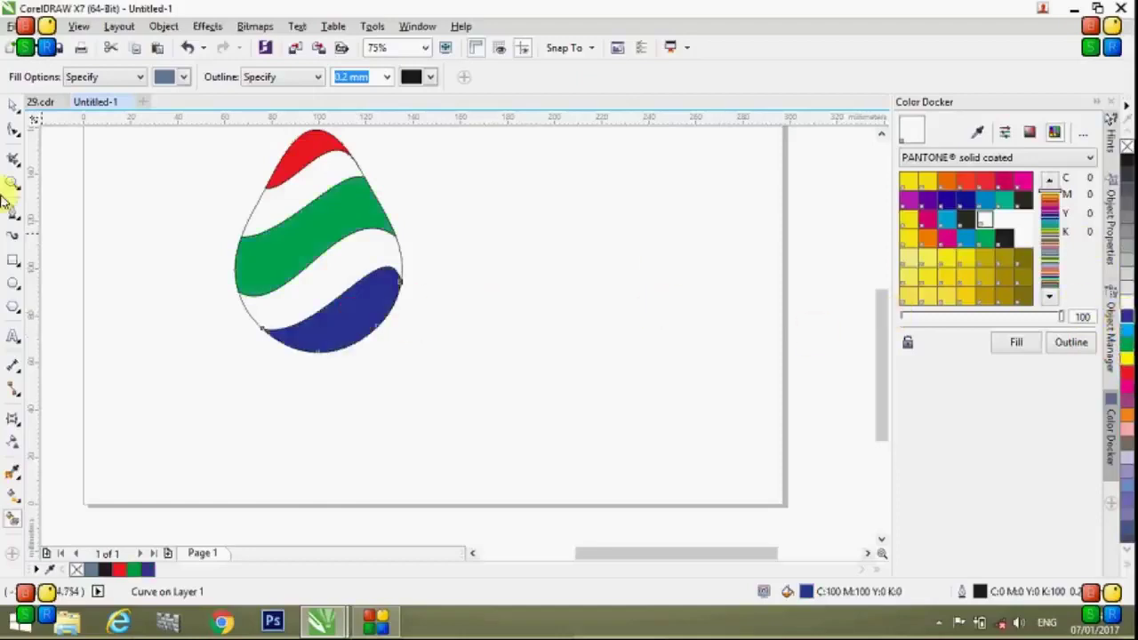
Apply a fountain fill to the bottom band, running from dark blue at its left to cyan beyond its right edge
{"action": "left_click", "coordinate": [14, 105]}
{"action": "left_click", "coordinate": [261, 134]}
{"action": "scroll", "coordinate": [261, 140], "scroll_direction": "up", "scroll_amount": 4}
{"action": "scroll", "coordinate": [262, 140], "scroll_direction": "down", "scroll_amount": 4}
{"action": "left_click", "coordinate": [339, 326]}
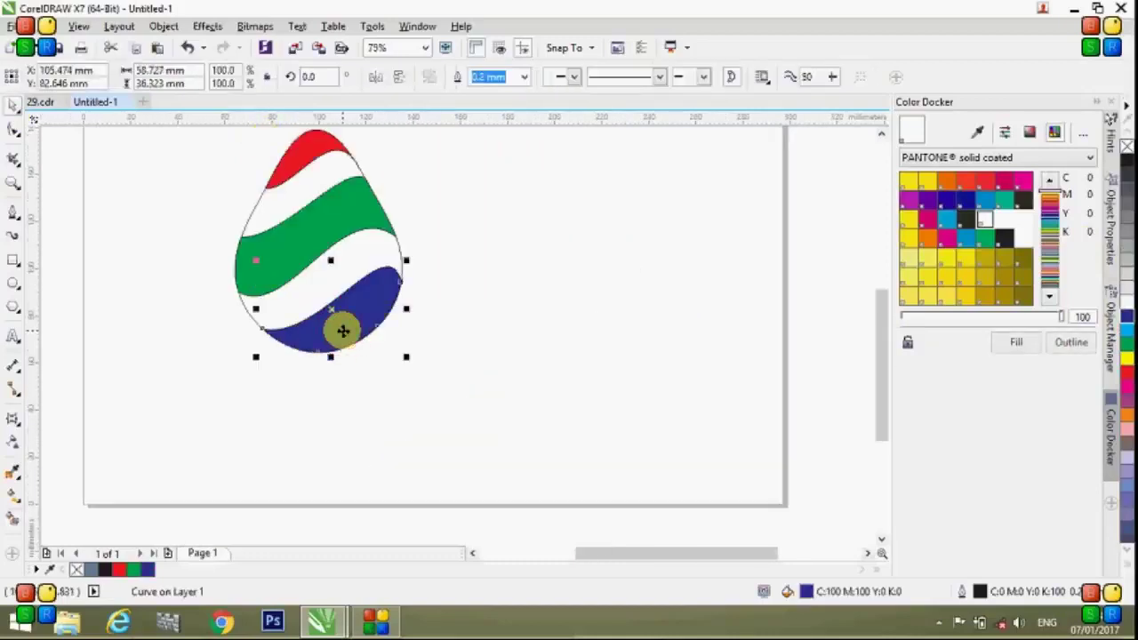
{"action": "left_click", "coordinate": [14, 498]}
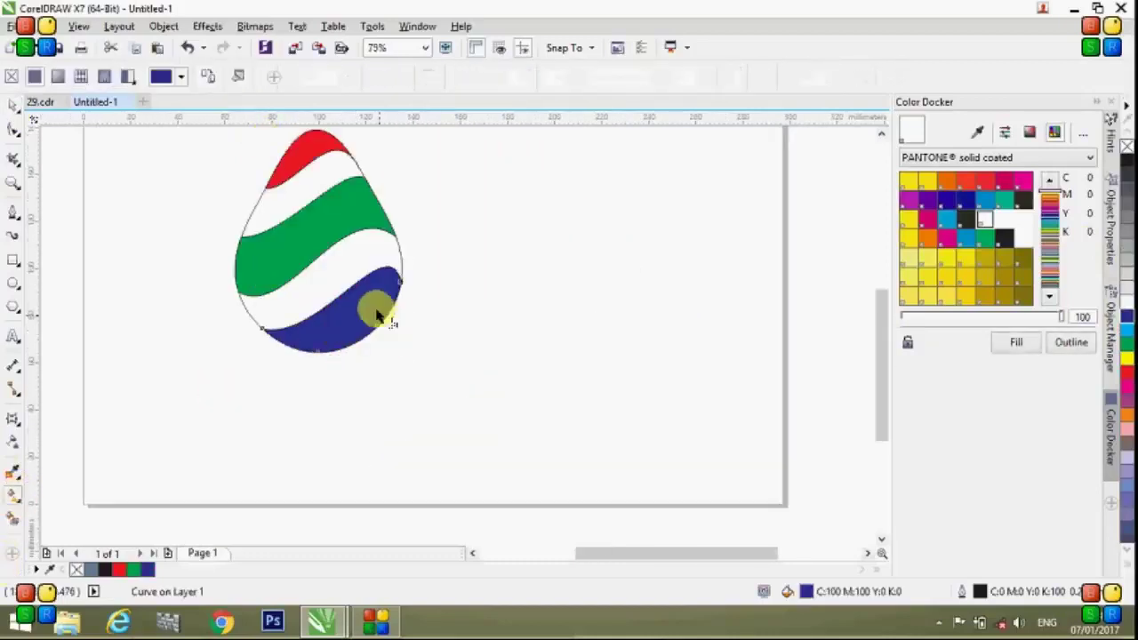
{"action": "left_click_drag", "start_coordinate": [296, 331], "coordinate": [465, 281]}
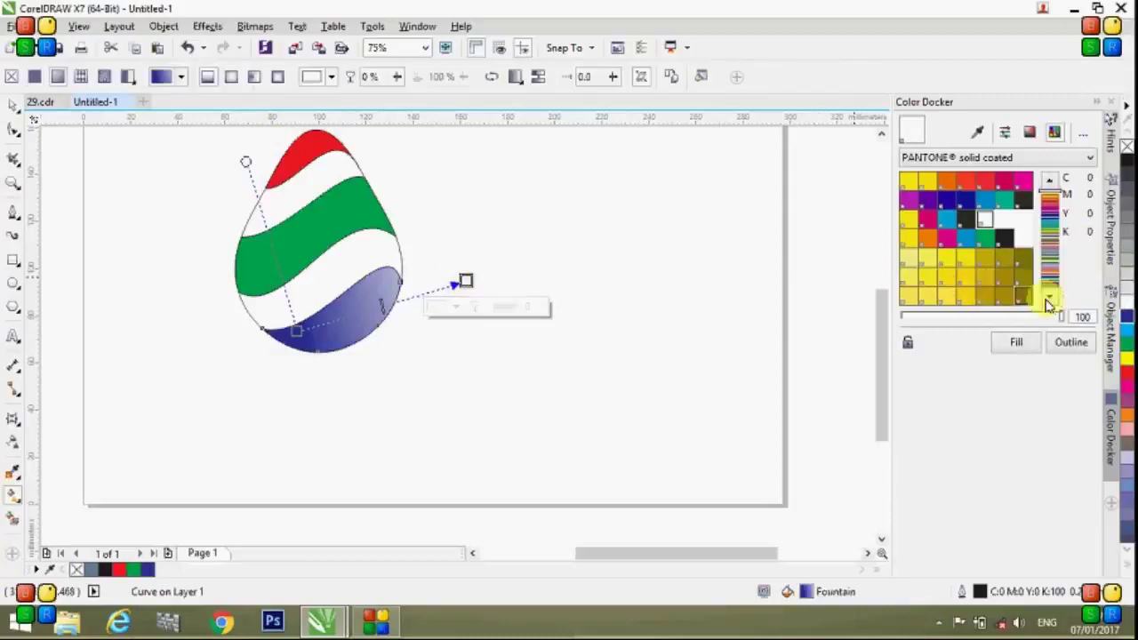
{"action": "left_click", "coordinate": [1126, 329]}
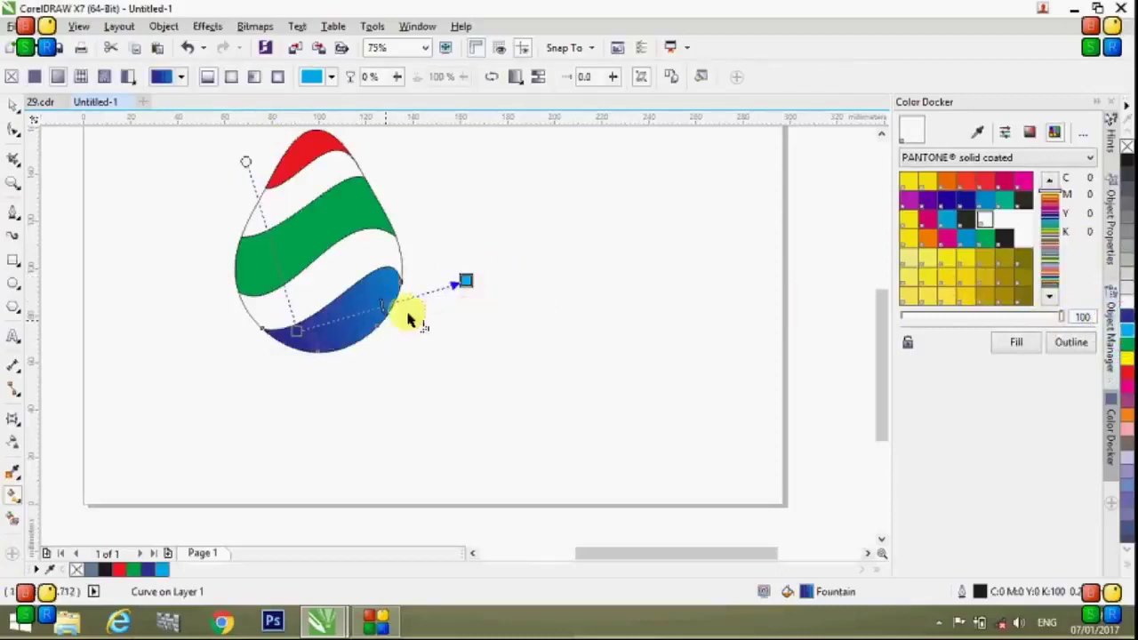
{"action": "left_click", "coordinate": [465, 280]}
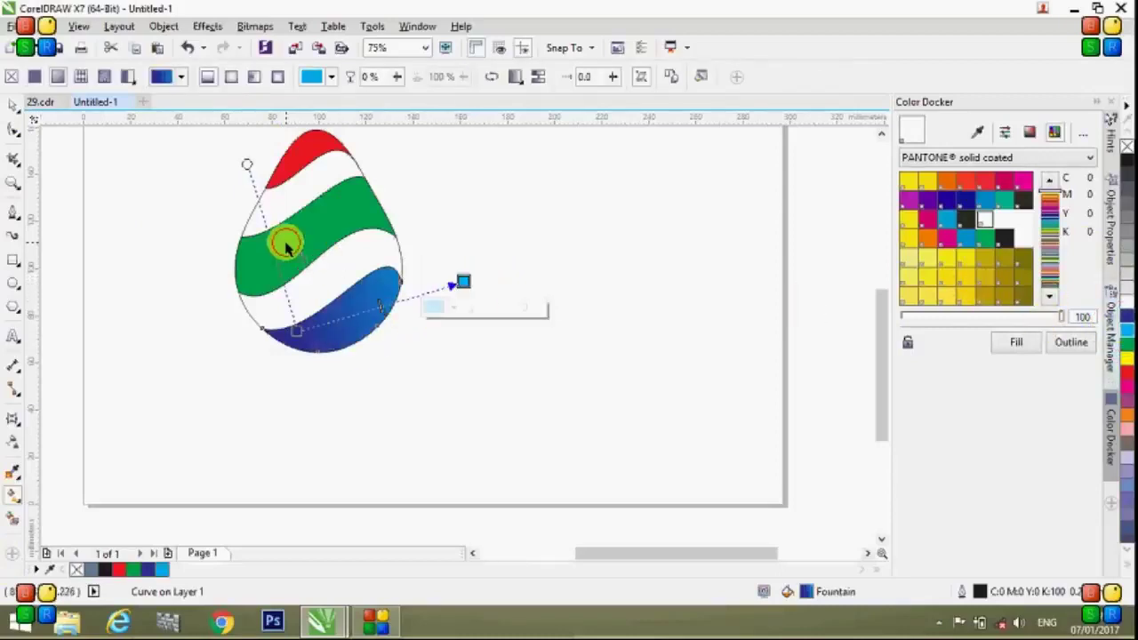
Apply a green-to-yellow fountain fill across the middle band, from its left end past its right edge, using 29.cdr as colour reference
{"action": "left_click", "coordinate": [284, 244]}
{"action": "left_click_drag", "start_coordinate": [248, 258], "coordinate": [438, 209]}
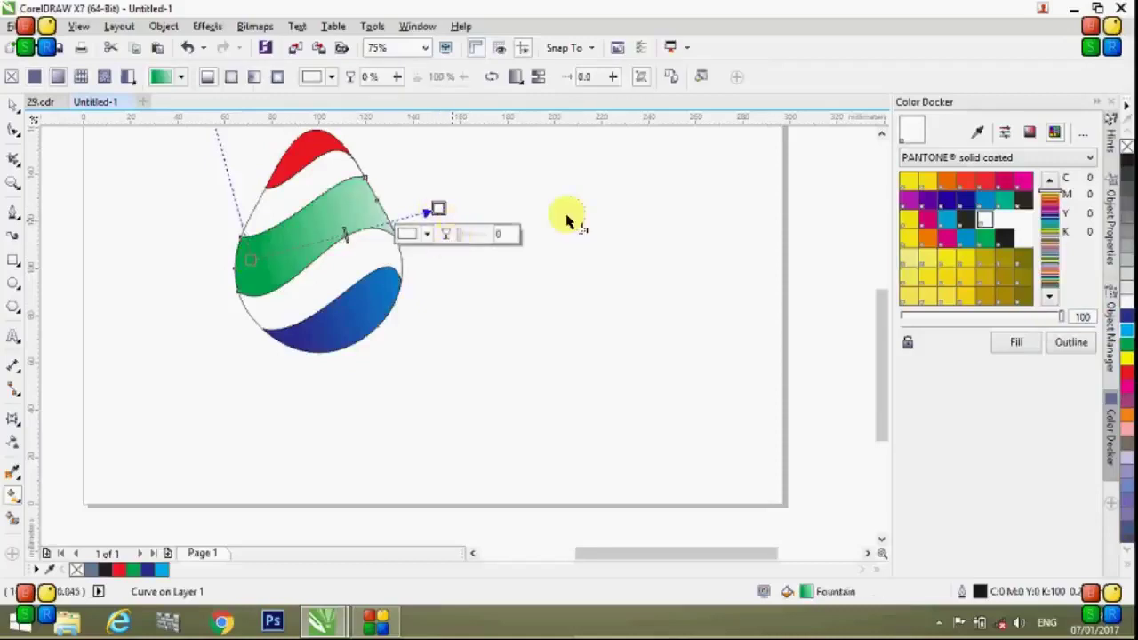
{"action": "left_click", "coordinate": [50, 101]}
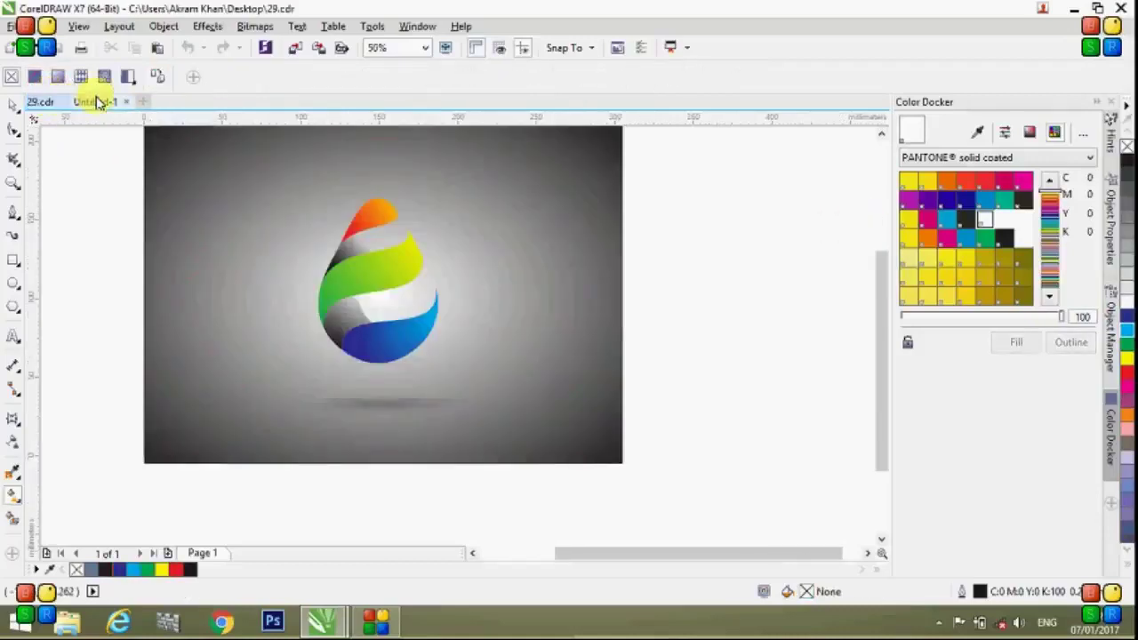
{"action": "left_click", "coordinate": [95, 101]}
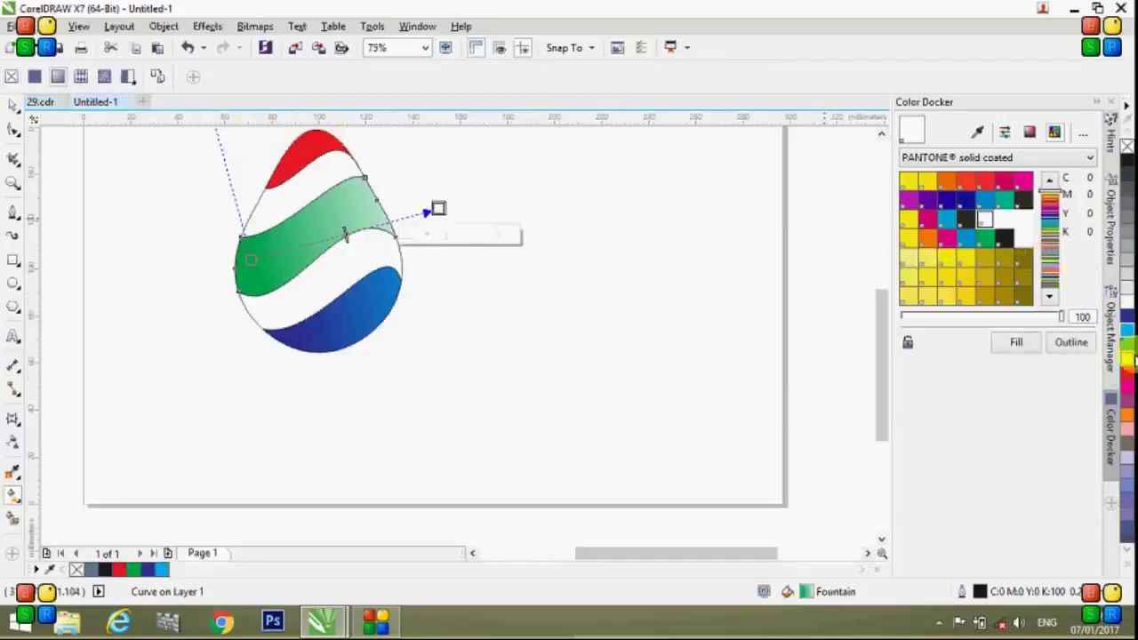
{"action": "left_click_drag", "start_coordinate": [1131, 363], "coordinate": [418, 208]}
{"action": "scroll", "coordinate": [384, 138], "scroll_direction": "down", "scroll_amount": 3}
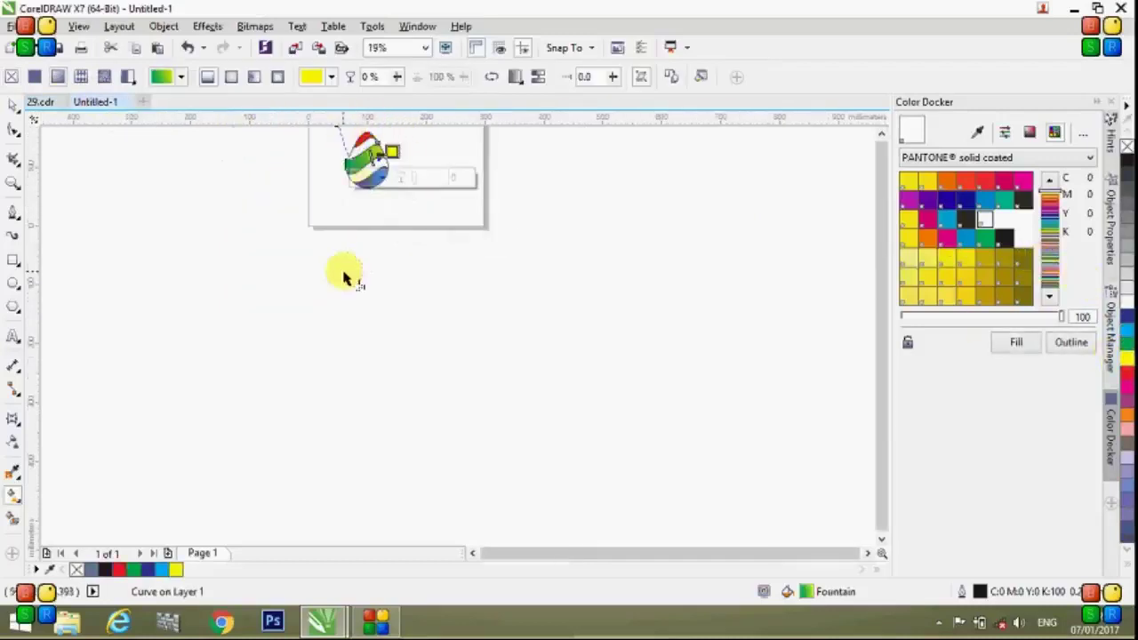
{"action": "scroll", "coordinate": [348, 275], "scroll_direction": "down", "scroll_amount": 1}
{"action": "scroll", "coordinate": [345, 269], "scroll_direction": "up", "scroll_amount": 3}
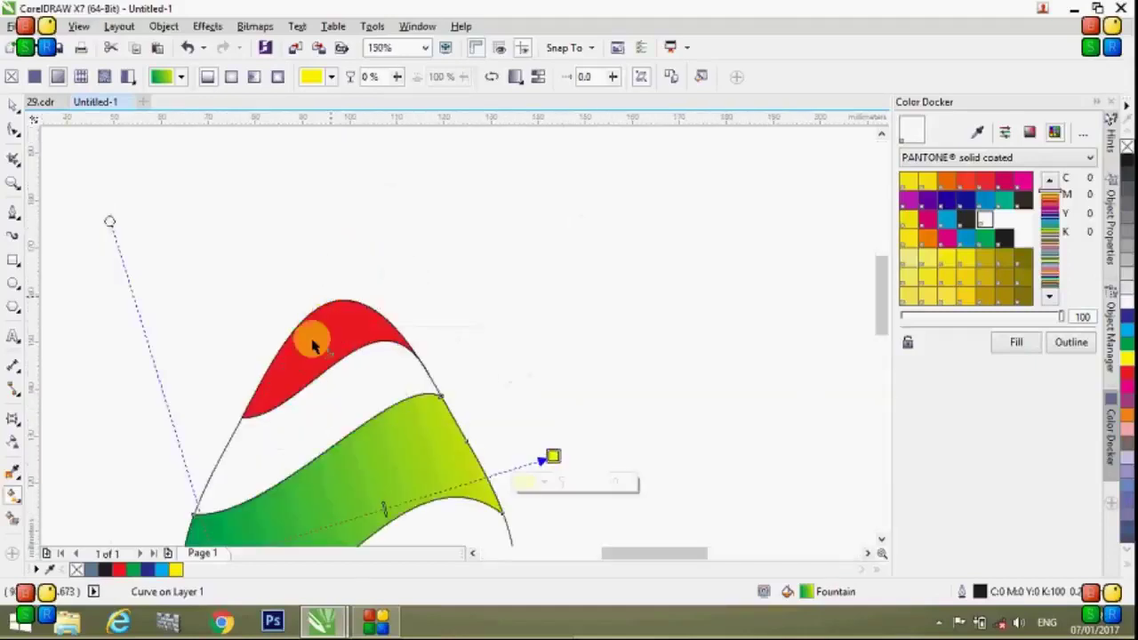
Apply a fountain fill to the top band, running from red at its left to yellow beyond its right edge
{"action": "left_click_drag", "start_coordinate": [290, 365], "coordinate": [513, 296]}
{"action": "left_click_drag", "start_coordinate": [1131, 370], "coordinate": [449, 292]}
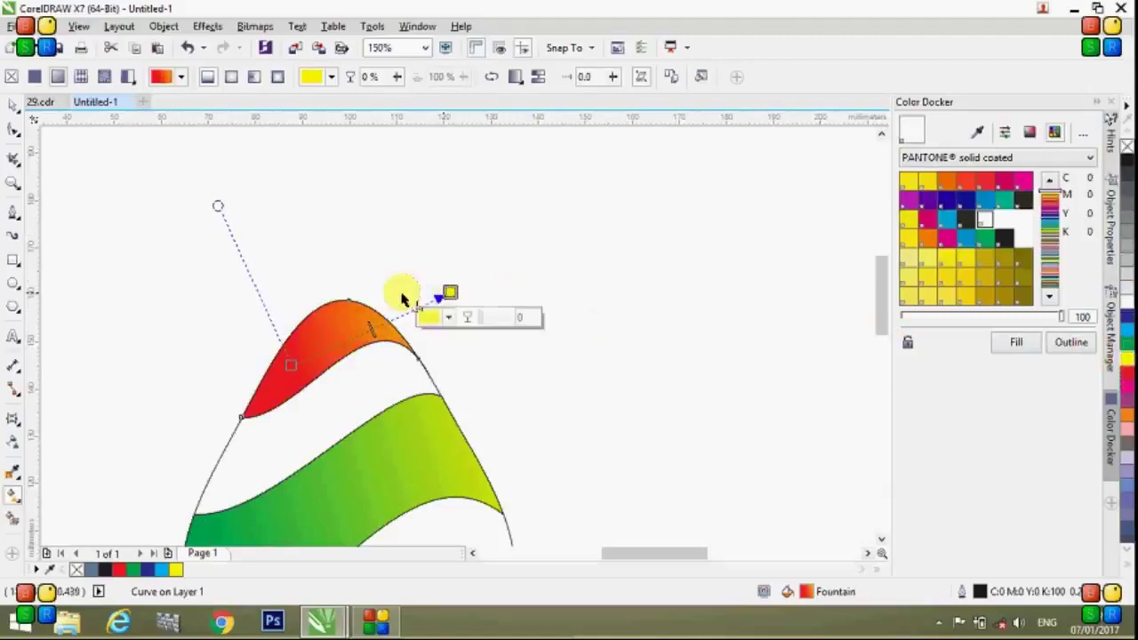
{"action": "left_click", "coordinate": [10, 104]}
{"action": "left_click", "coordinate": [218, 204]}
Bend the straight line across the upper white band into an S-curve running from the red band to the green band
{"action": "scroll", "coordinate": [226, 258], "scroll_direction": "down", "scroll_amount": 5}
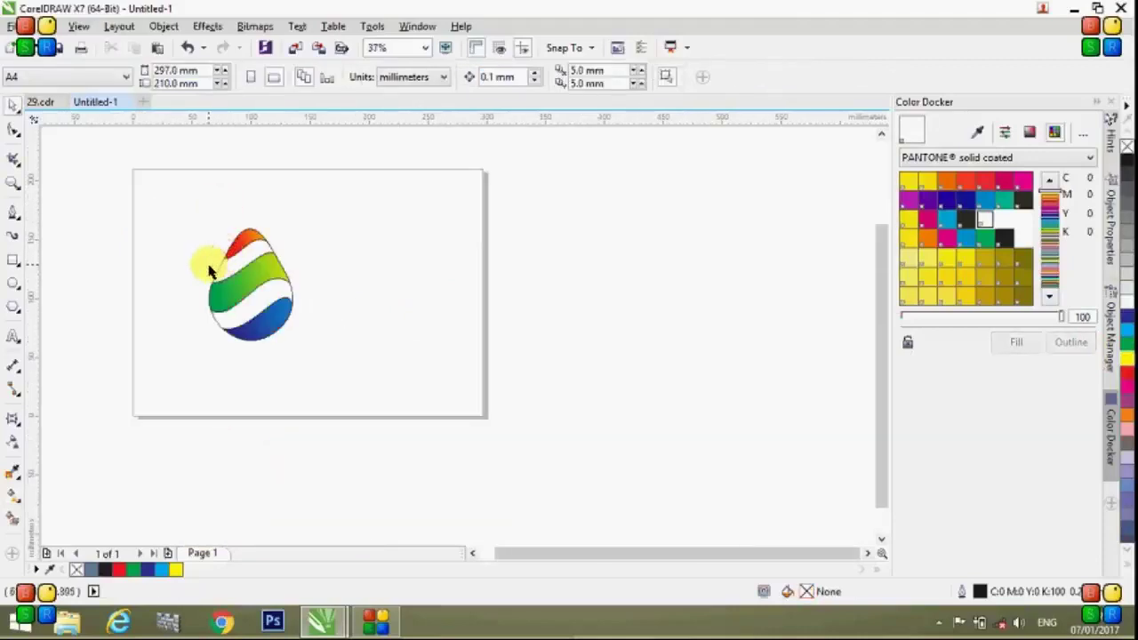
{"action": "scroll", "coordinate": [211, 271], "scroll_direction": "up", "scroll_amount": 7}
{"action": "left_click", "coordinate": [13, 132]}
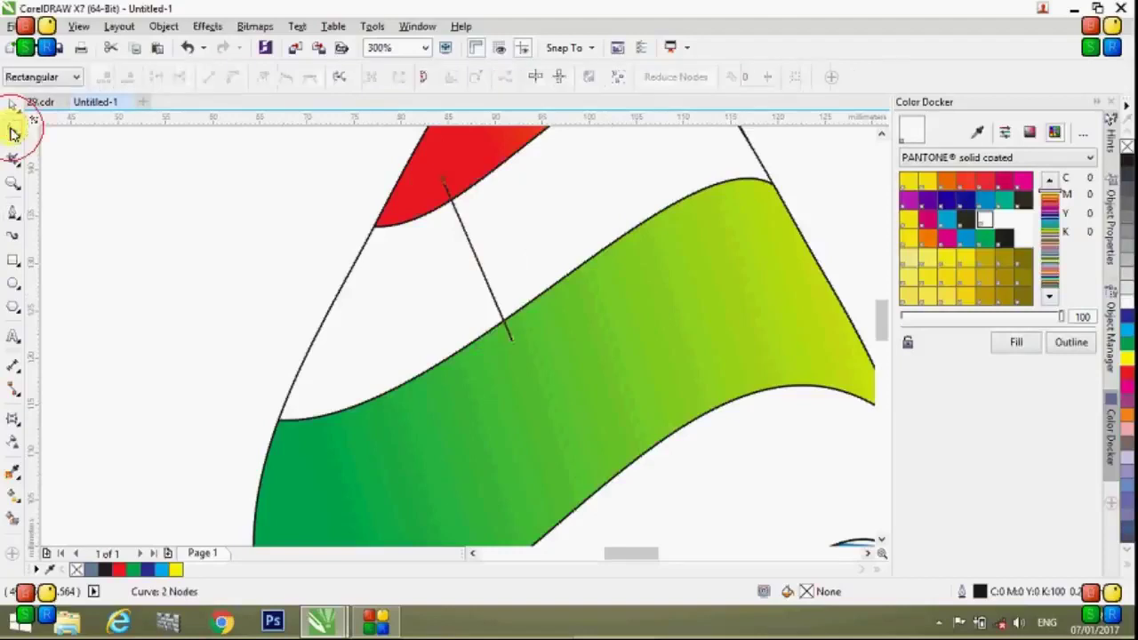
{"action": "left_click", "coordinate": [474, 257]}
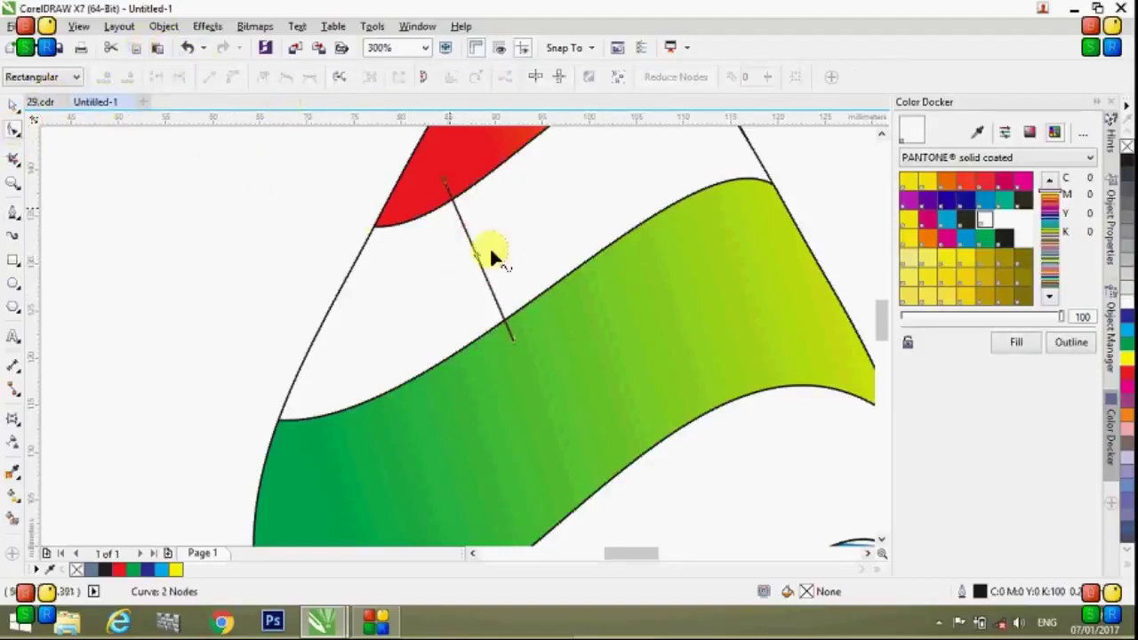
{"action": "left_click_drag", "start_coordinate": [478, 259], "coordinate": [435, 211]}
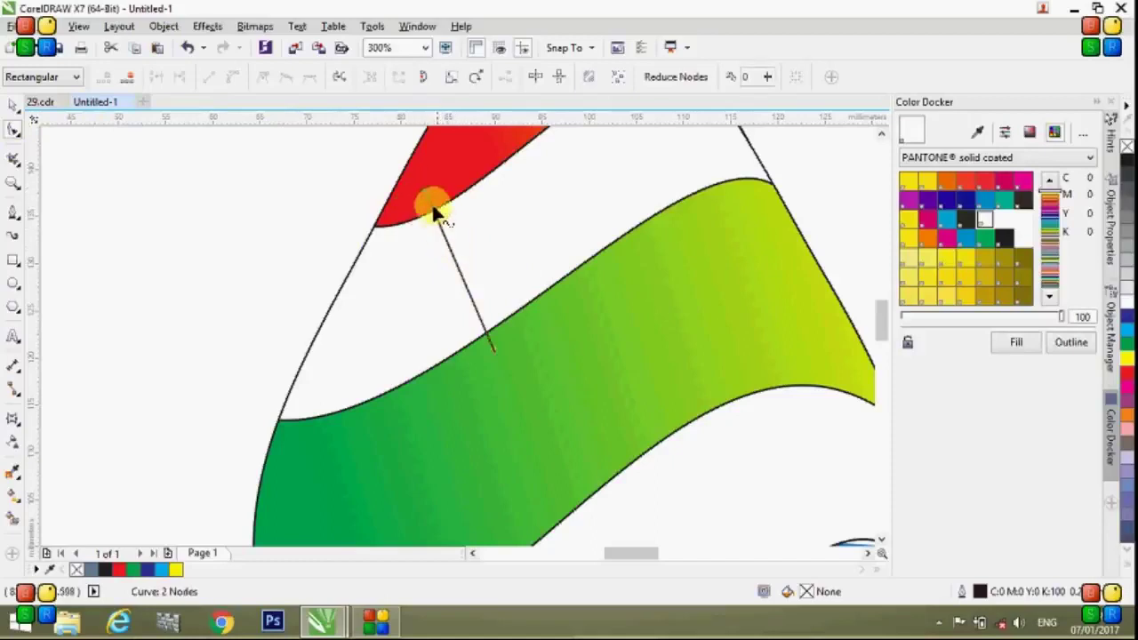
{"action": "left_click", "coordinate": [456, 263]}
{"action": "left_click", "coordinate": [258, 89]}
{"action": "left_click_drag", "start_coordinate": [448, 249], "coordinate": [400, 274]}
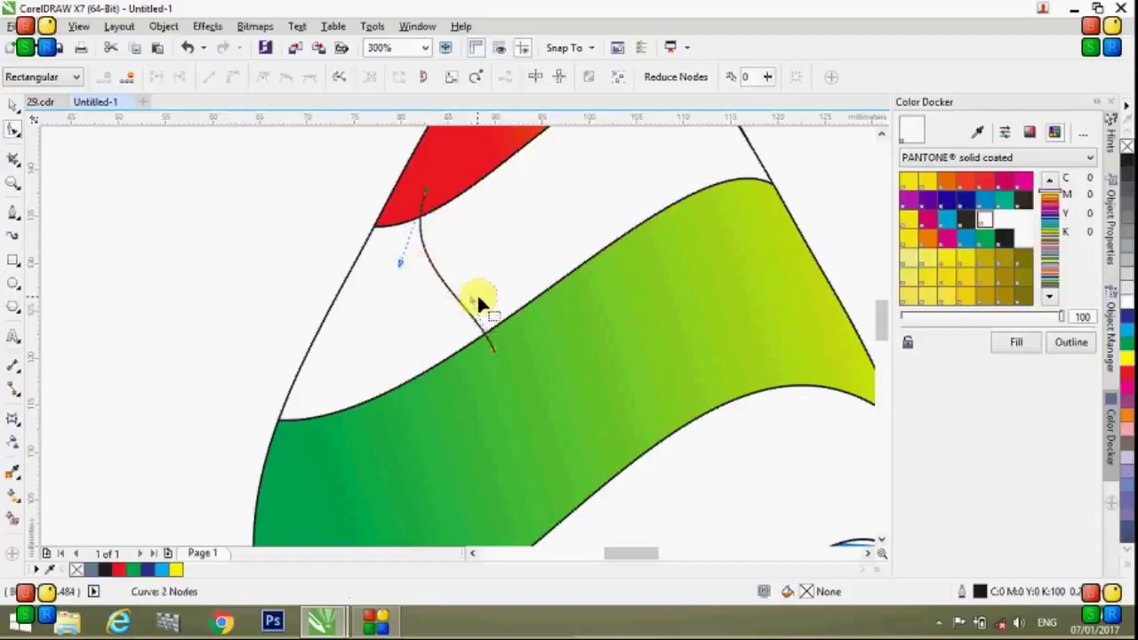
{"action": "left_click_drag", "start_coordinate": [475, 301], "coordinate": [508, 279]}
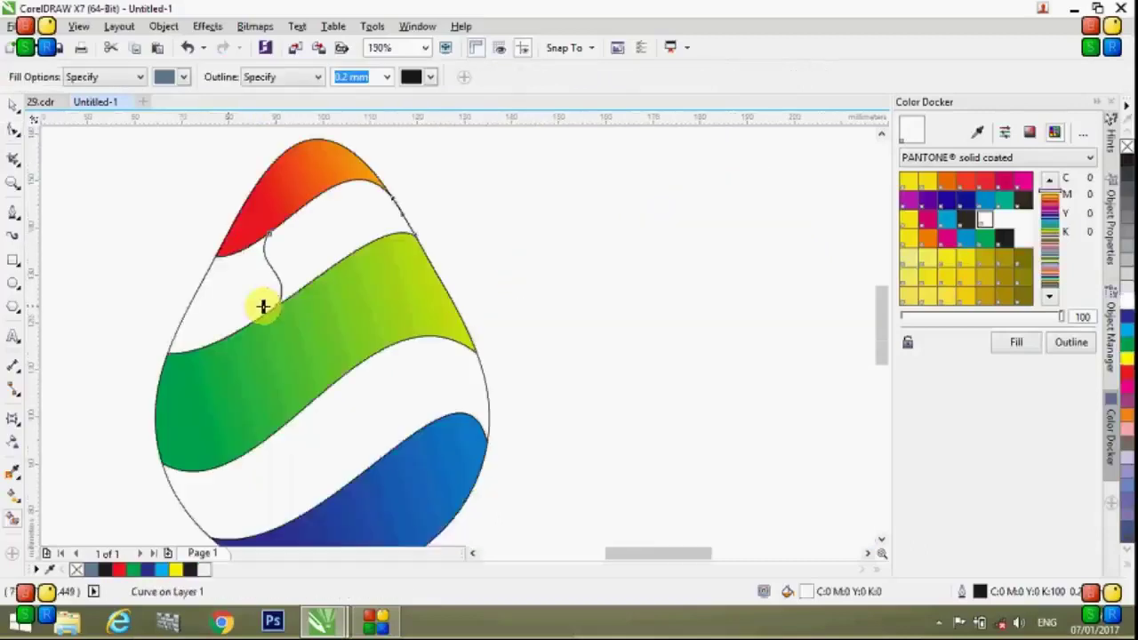
Use Smart Fill on the part of the upper white band left of the S-curve and colour it black
{"action": "left_click", "coordinate": [241, 292]}
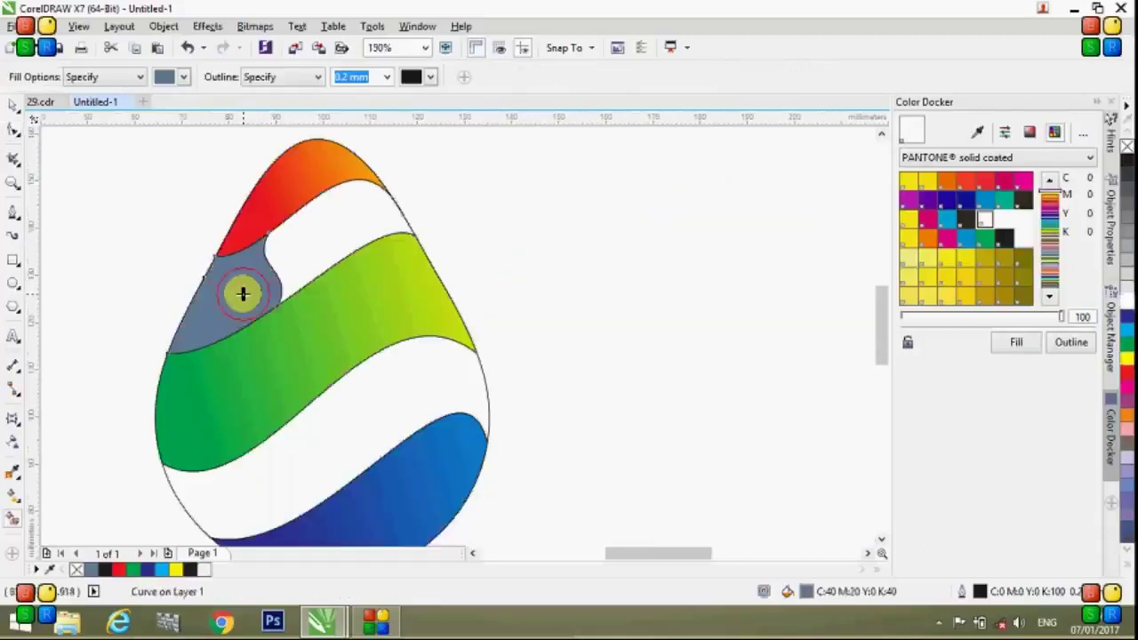
{"action": "left_click", "coordinate": [1127, 160]}
{"action": "scroll", "coordinate": [200, 294], "scroll_direction": "down", "scroll_amount": 2}
{"action": "scroll", "coordinate": [219, 277], "scroll_direction": "up", "scroll_amount": 2}
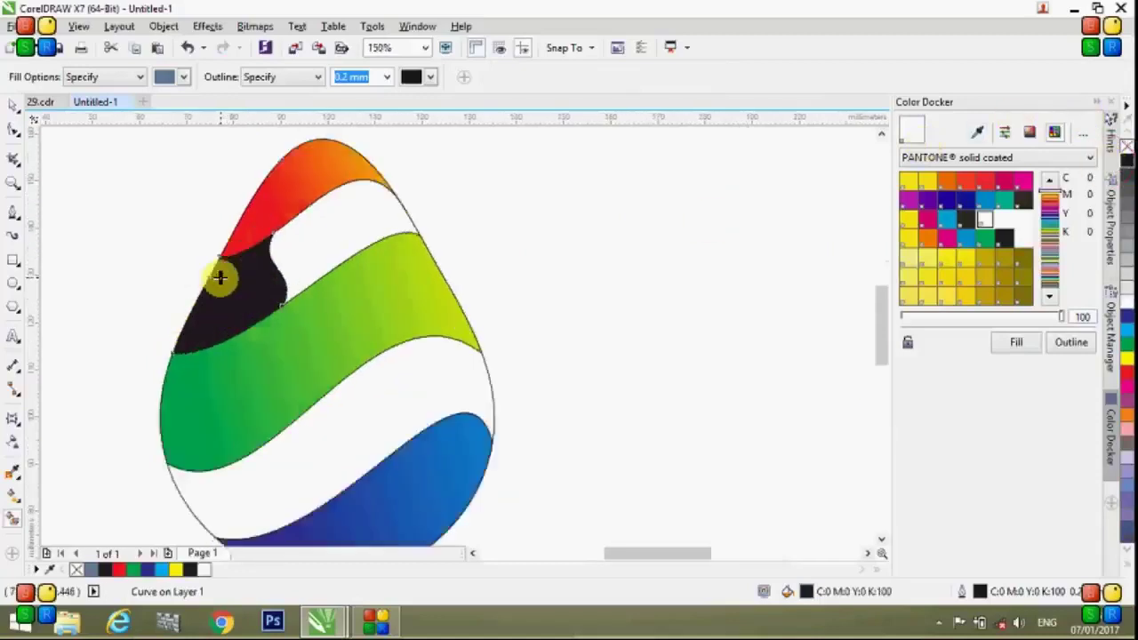
{"action": "scroll", "coordinate": [219, 277], "scroll_direction": "up", "scroll_amount": 2}
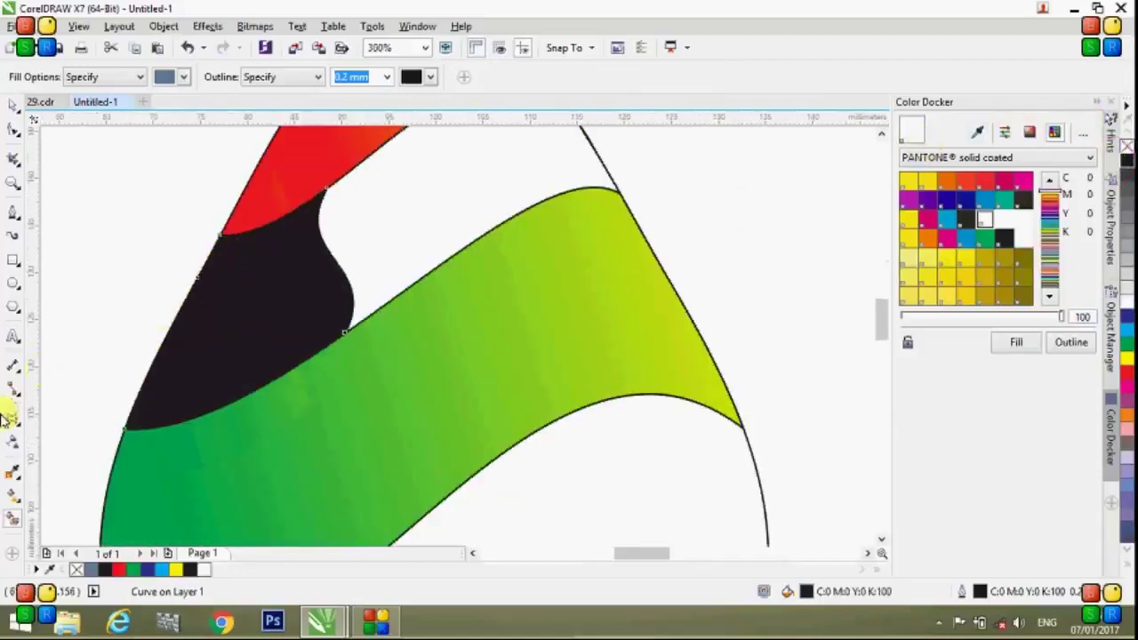
Apply a fountain fill to the upper black area, running from black at its lower left to grey beyond the S-curve
{"action": "left_click", "coordinate": [13, 495]}
{"action": "left_click_drag", "start_coordinate": [221, 341], "coordinate": [422, 263]}
{"action": "left_click_drag", "start_coordinate": [222, 346], "coordinate": [146, 404]}
{"action": "left_click_drag", "start_coordinate": [404, 248], "coordinate": [390, 243]}
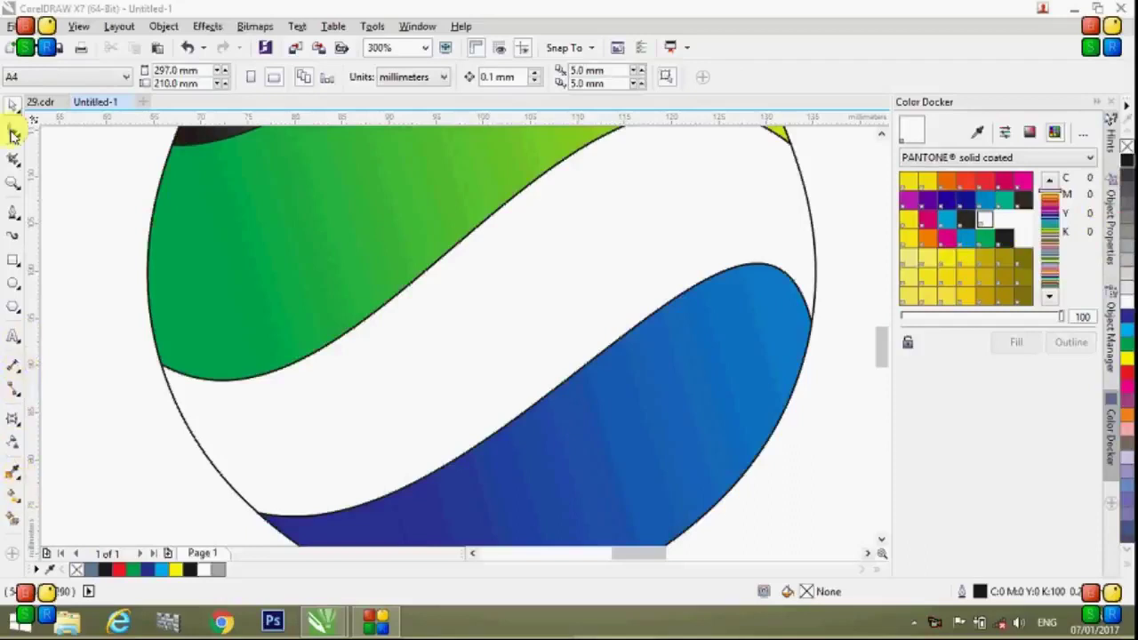
Draw a slanted straight line about 8 mm wide and 27.5 mm tall just left of the teardrop's lower half
{"action": "left_click", "coordinate": [13, 216]}
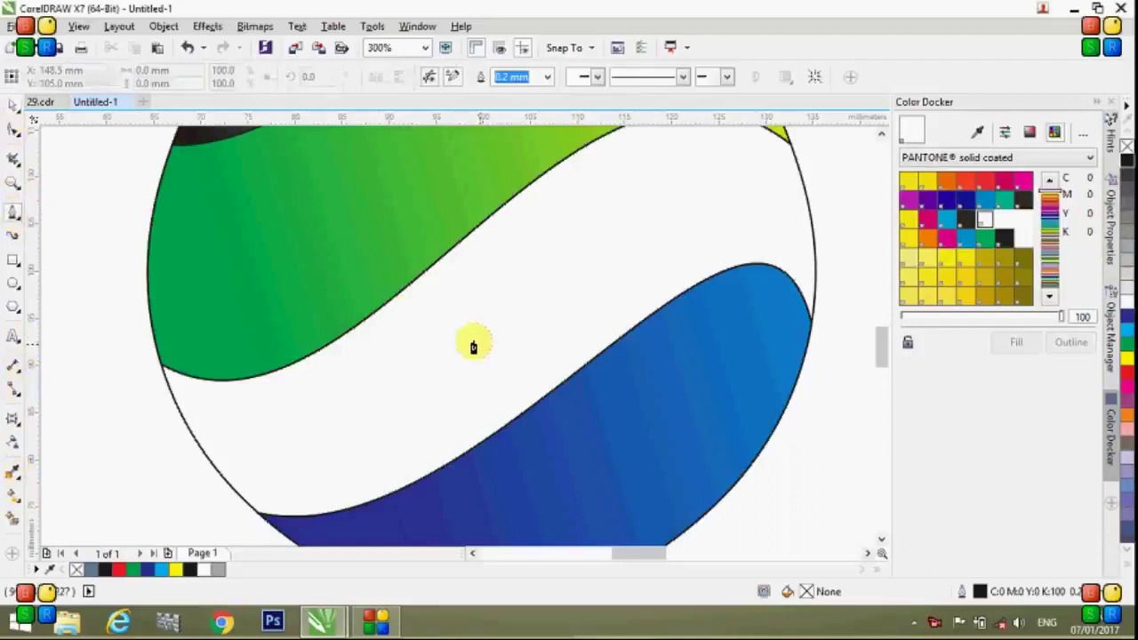
{"action": "left_click", "coordinate": [72, 248]}
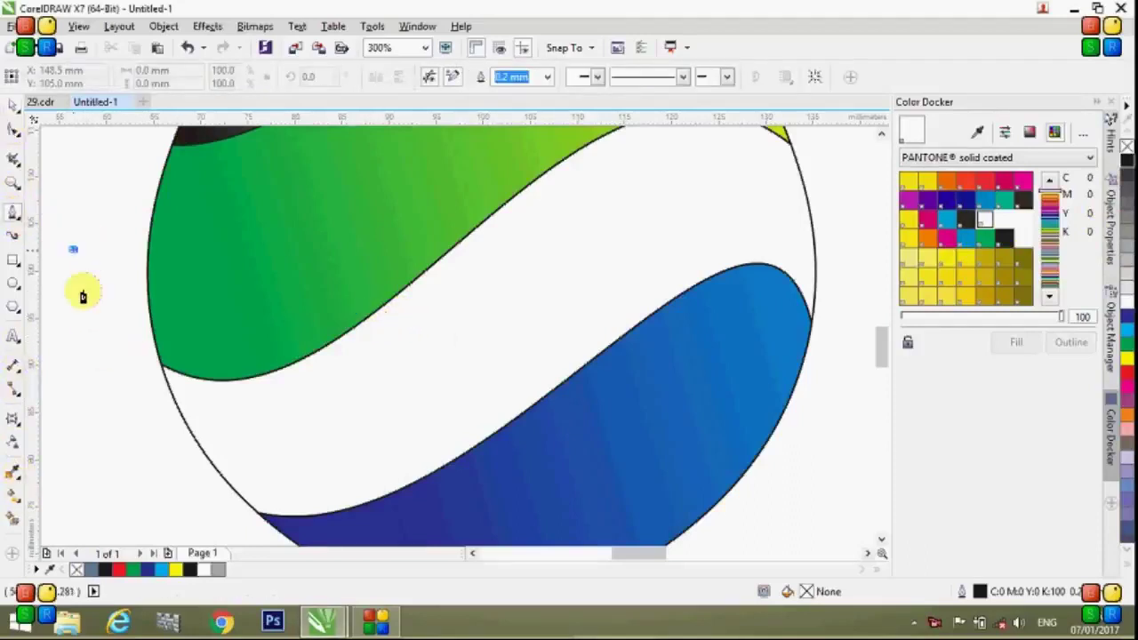
{"action": "left_click", "coordinate": [150, 514]}
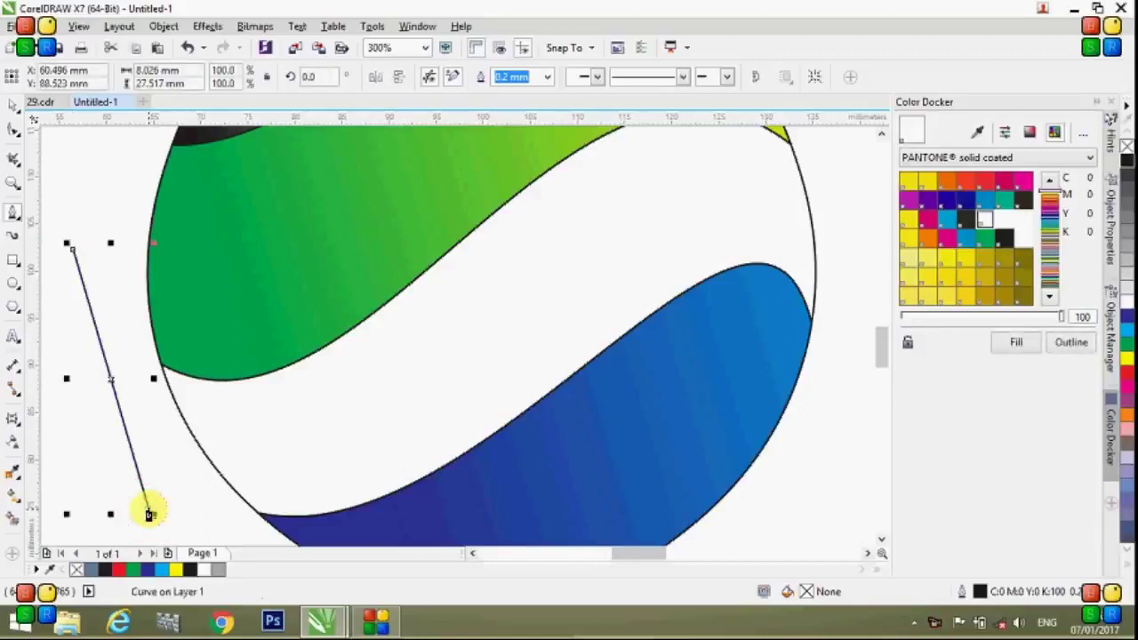
{"action": "left_click", "coordinate": [129, 392]}
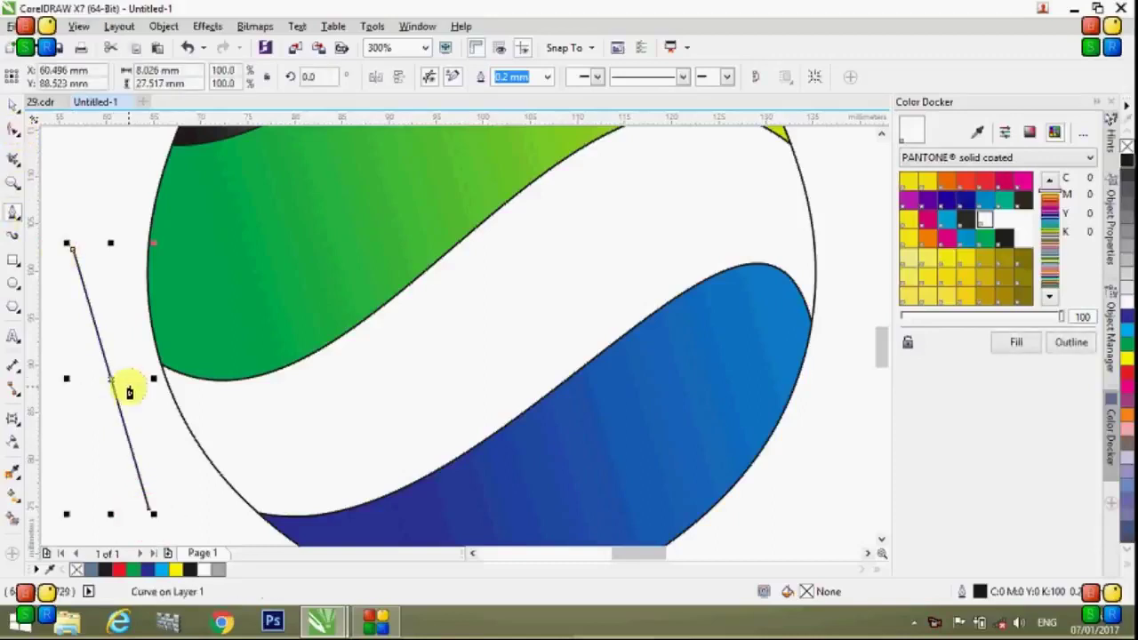
{"action": "left_click", "coordinate": [15, 108]}
{"action": "left_click", "coordinate": [95, 157]}
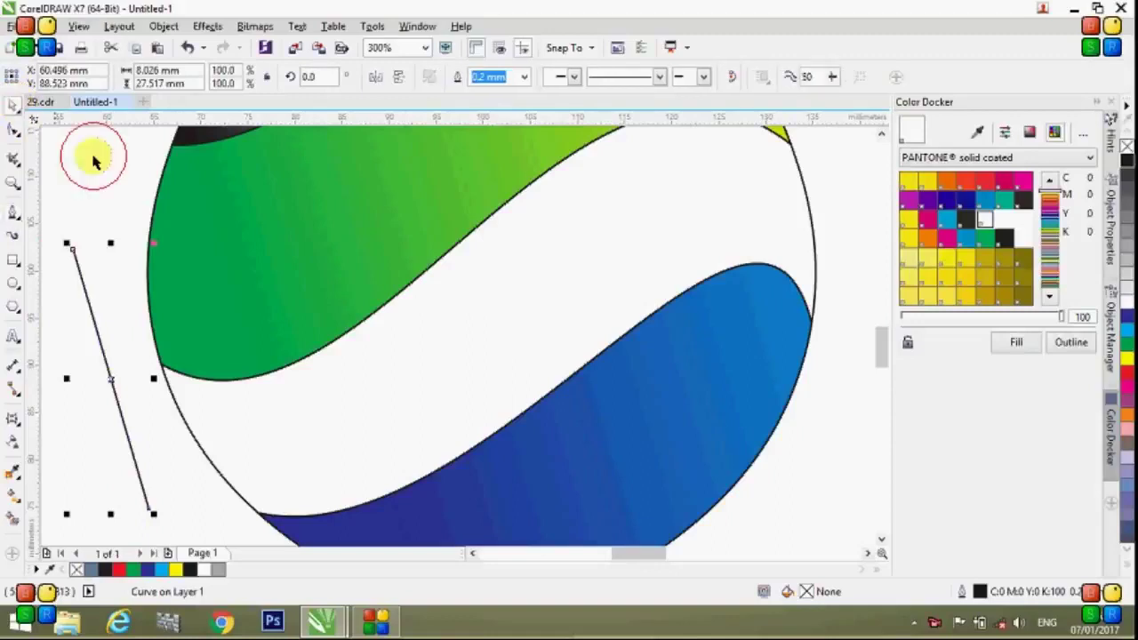
Convert the line to a curve and reshape it into an S across the lower white band, between the green and blue bands
{"action": "left_click", "coordinate": [106, 368]}
{"action": "key", "text": "F10"}
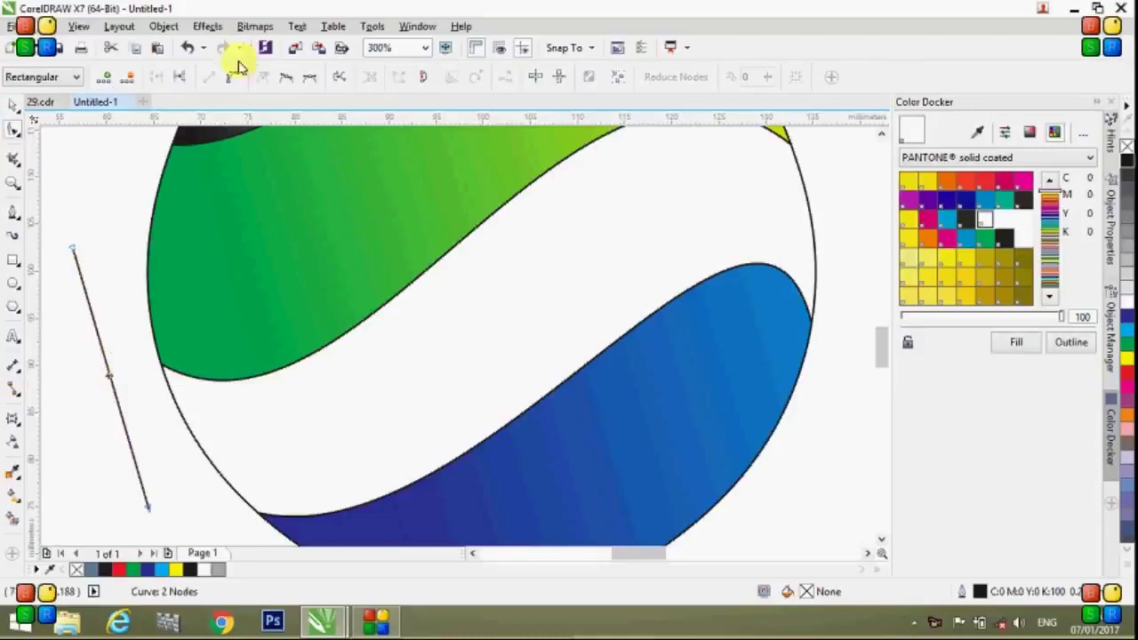
{"action": "left_click", "coordinate": [108, 400]}
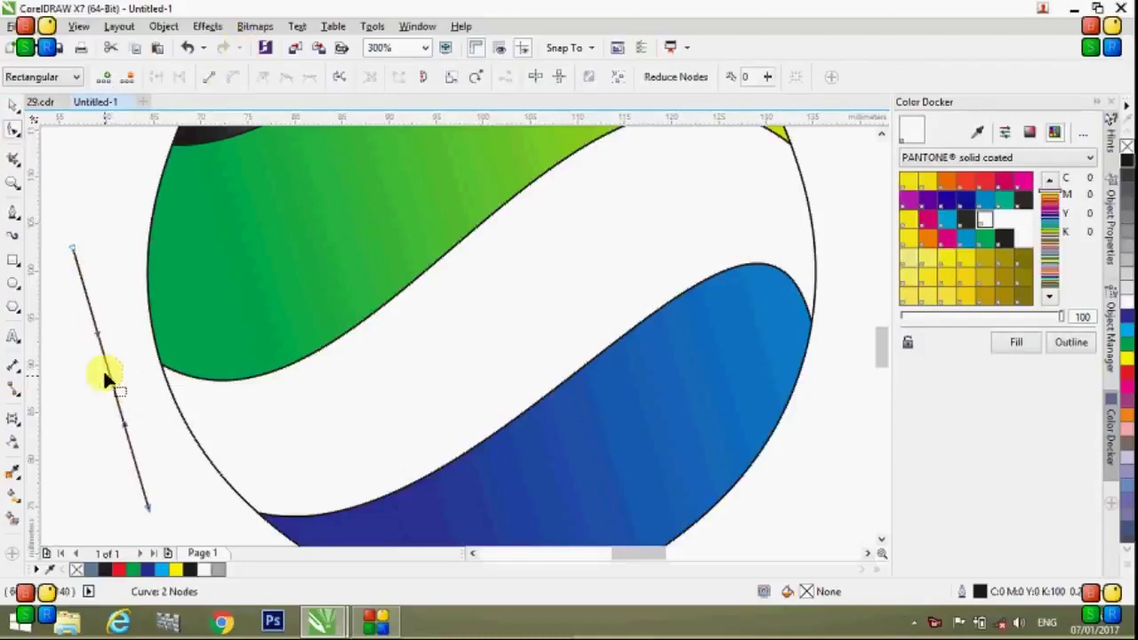
{"action": "left_click_drag", "start_coordinate": [75, 253], "coordinate": [418, 281]}
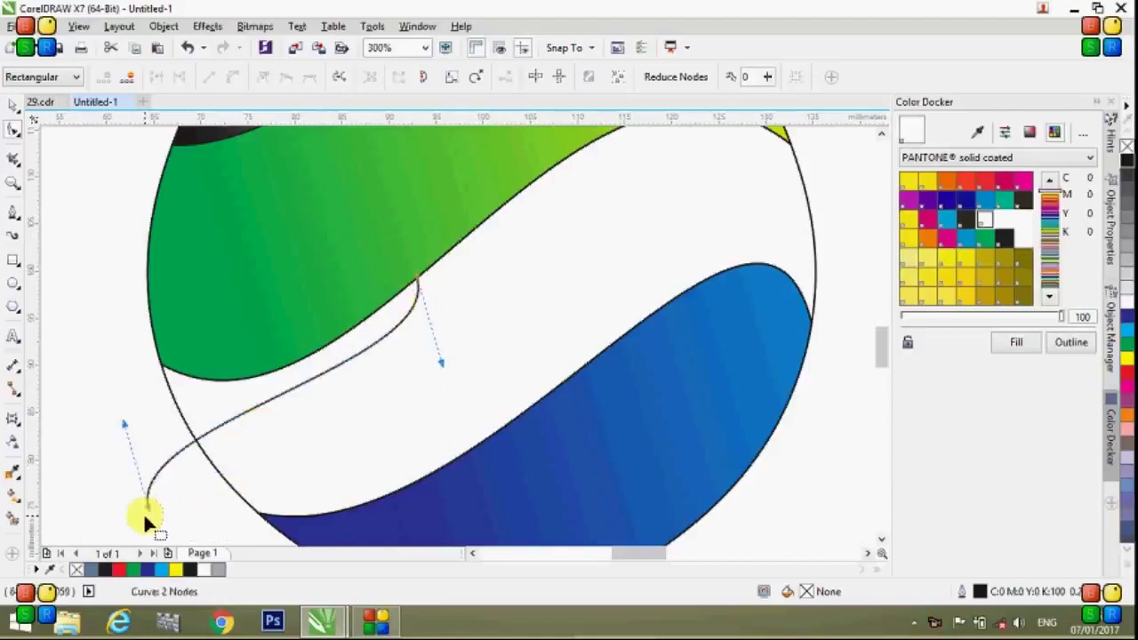
{"action": "left_click_drag", "start_coordinate": [147, 507], "coordinate": [505, 425]}
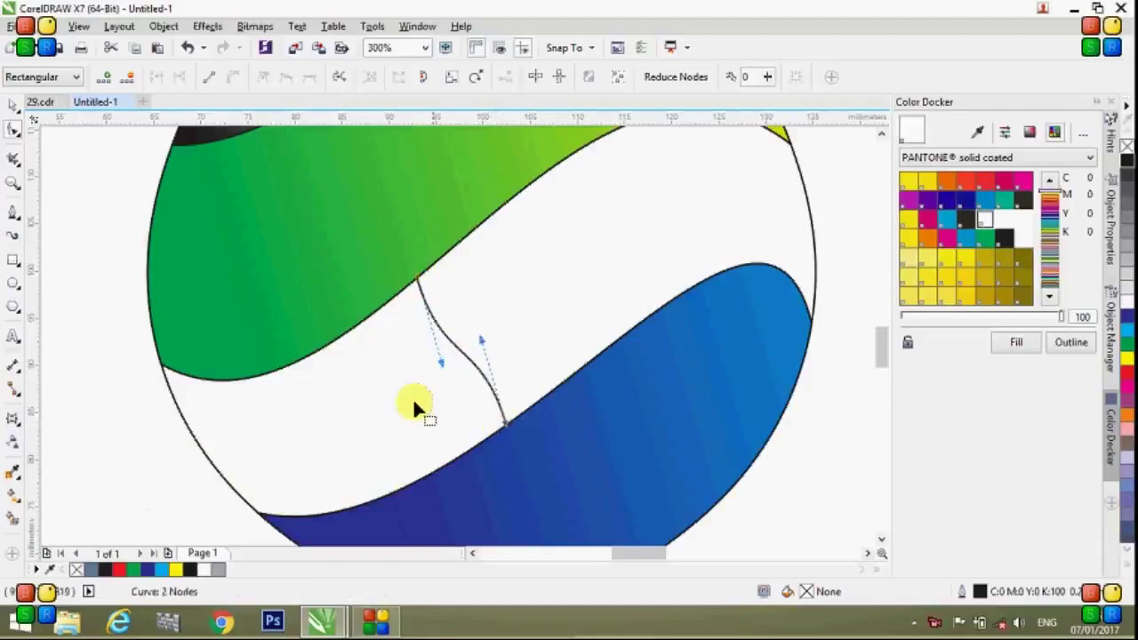
{"action": "left_click_drag", "start_coordinate": [441, 366], "coordinate": [393, 407]}
{"action": "left_click_drag", "start_coordinate": [481, 339], "coordinate": [501, 327]}
Fine-tune the lower S-curve's end nodes so they sit exactly on the outlines of the green and blue bands
{"action": "scroll", "coordinate": [431, 261], "scroll_direction": "up", "scroll_amount": 8}
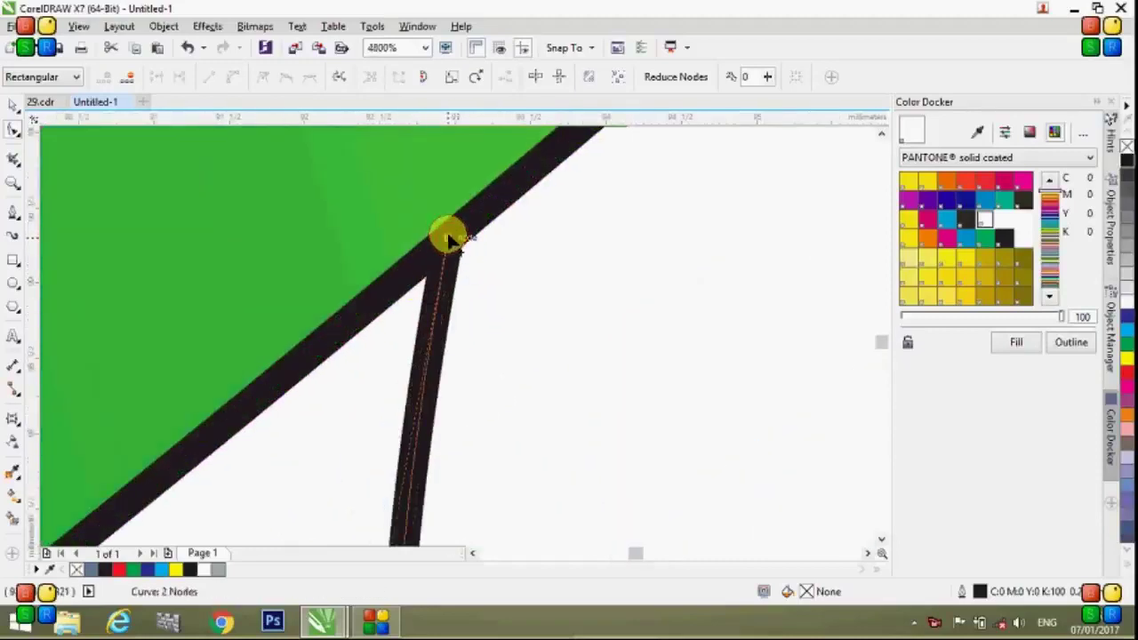
{"action": "scroll", "coordinate": [447, 235], "scroll_direction": "down", "scroll_amount": 12}
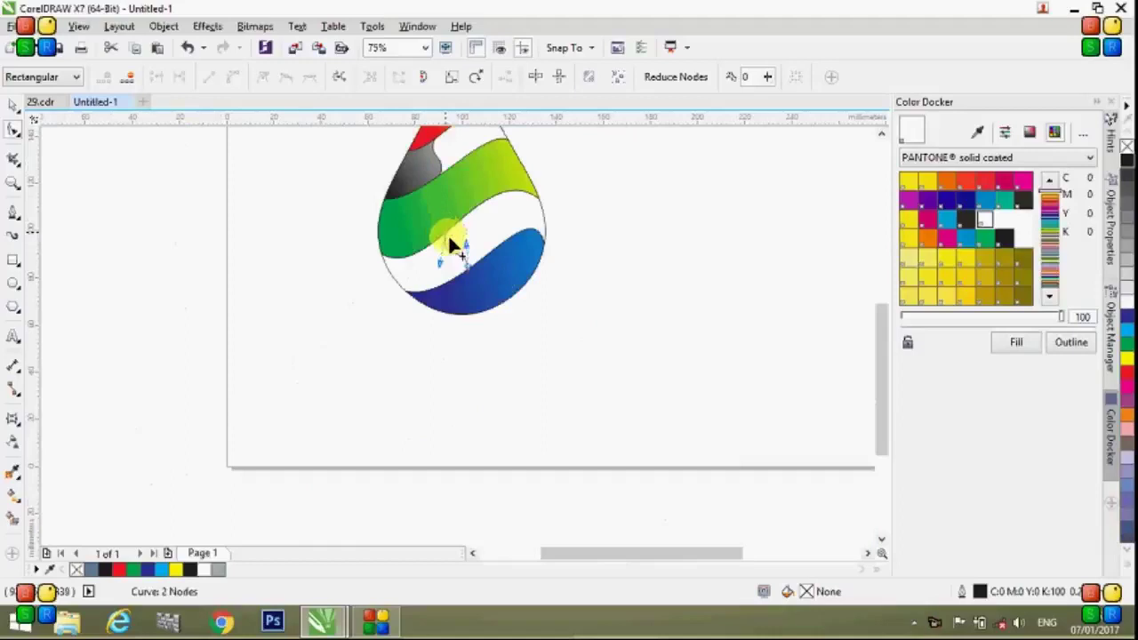
{"action": "scroll", "coordinate": [467, 275], "scroll_direction": "up", "scroll_amount": 8}
{"action": "scroll", "coordinate": [436, 222], "scroll_direction": "down", "scroll_amount": 6}
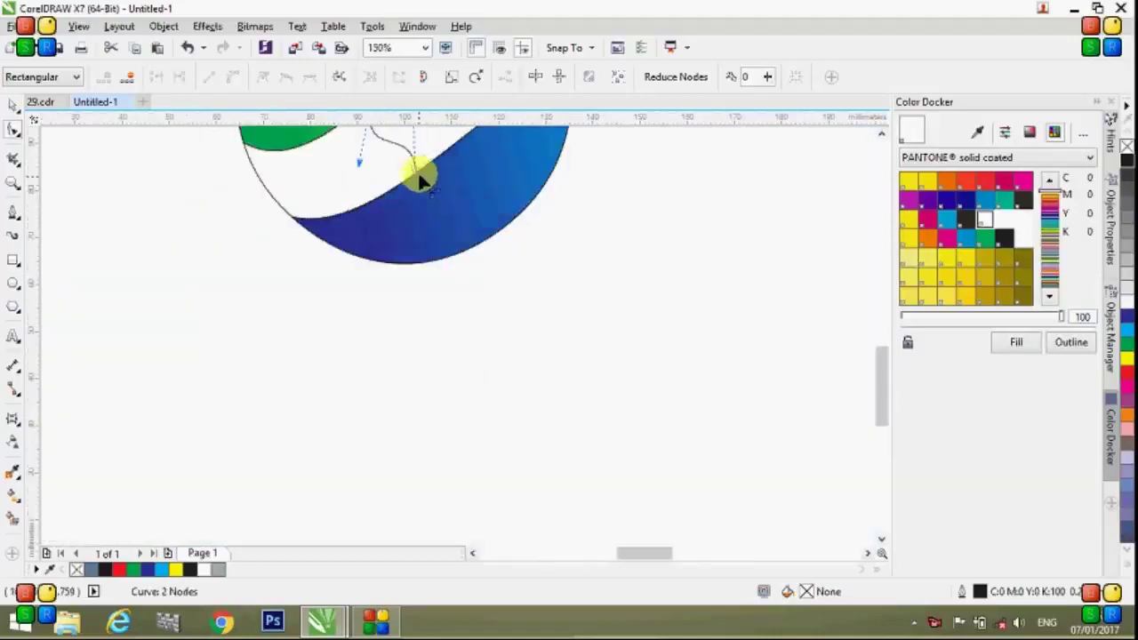
{"action": "scroll", "coordinate": [417, 171], "scroll_direction": "up", "scroll_amount": 5}
{"action": "scroll", "coordinate": [404, 155], "scroll_direction": "down", "scroll_amount": 3}
{"action": "scroll", "coordinate": [401, 147], "scroll_direction": "up", "scroll_amount": 6}
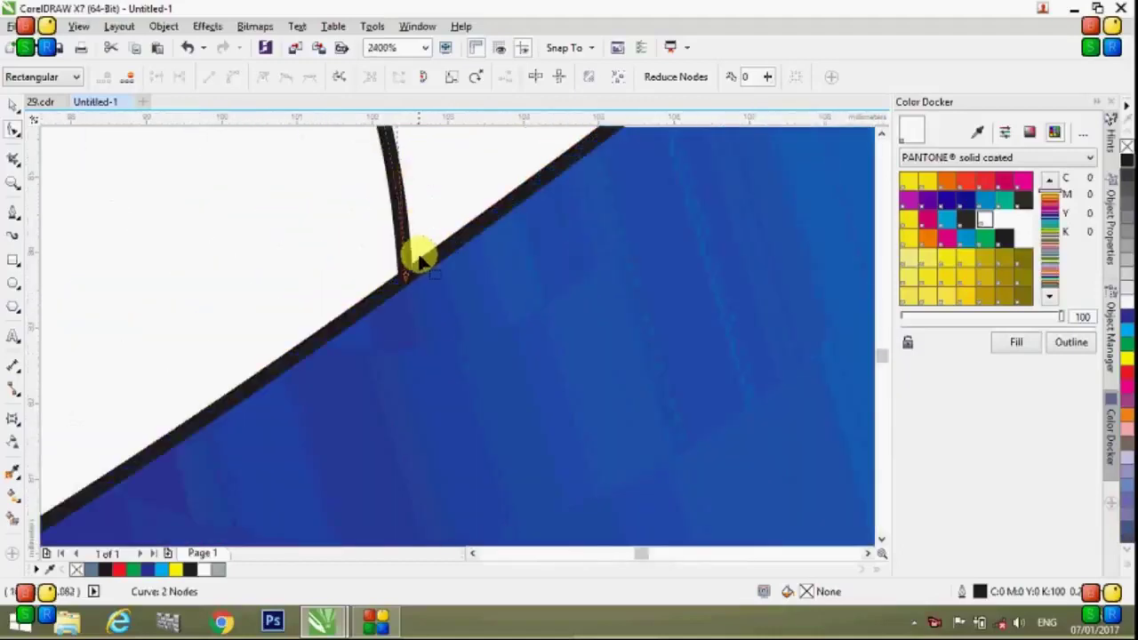
{"action": "scroll", "coordinate": [411, 281], "scroll_direction": "up", "scroll_amount": 6}
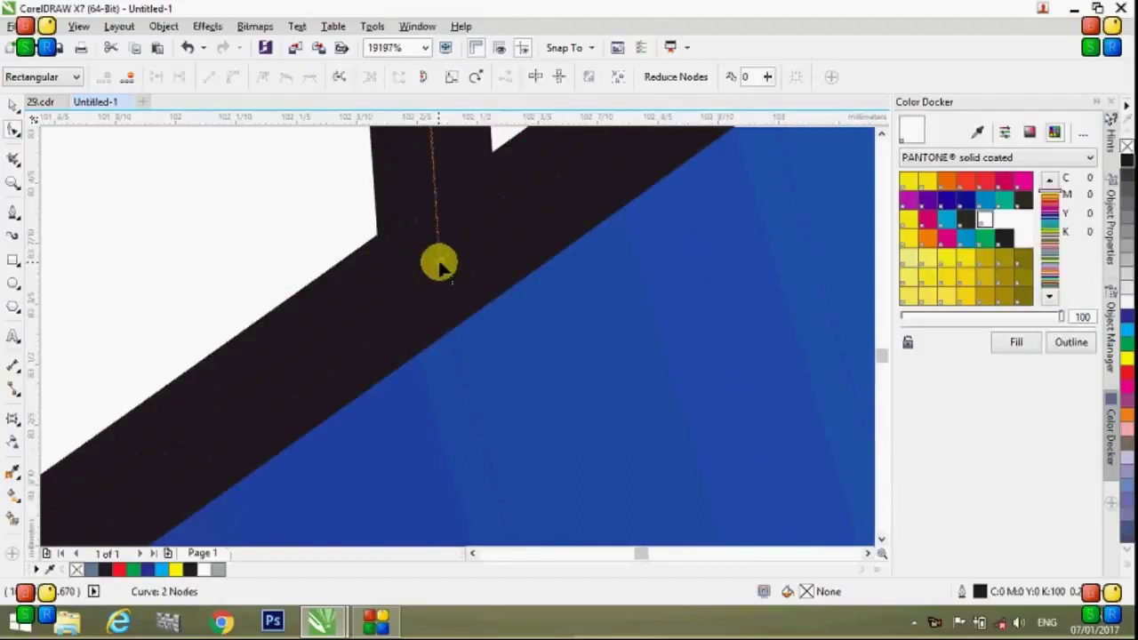
{"action": "left_click_drag", "start_coordinate": [439, 274], "coordinate": [436, 270]}
{"action": "scroll", "coordinate": [412, 269], "scroll_direction": "down", "scroll_amount": 6}
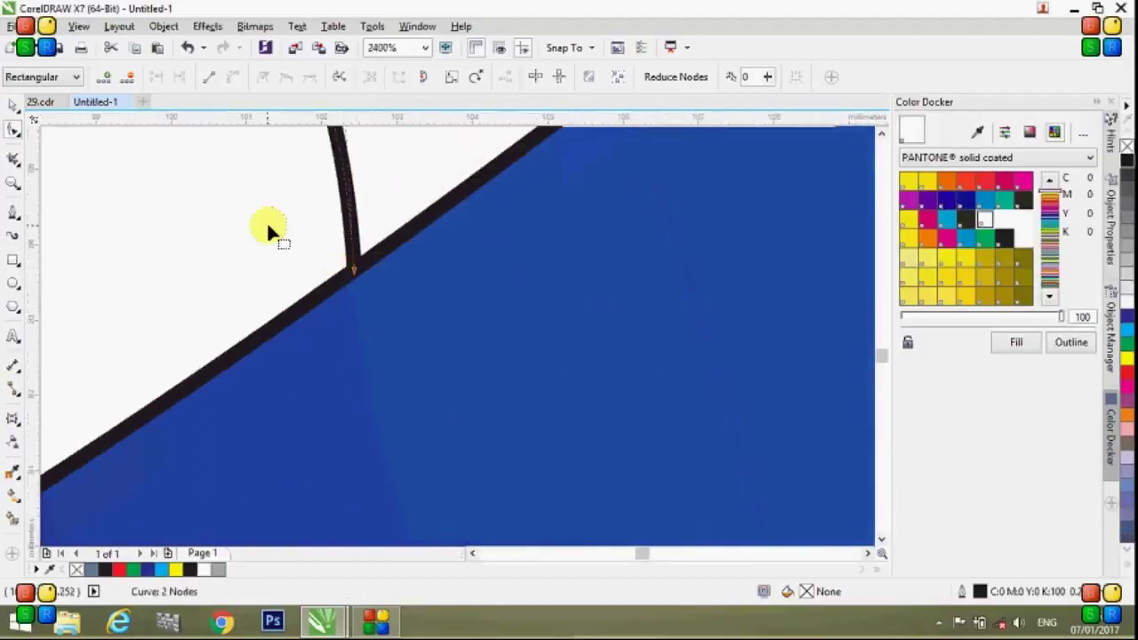
{"action": "scroll", "coordinate": [265, 223], "scroll_direction": "down", "scroll_amount": 6}
{"action": "scroll", "coordinate": [255, 233], "scroll_direction": "down", "scroll_amount": 6}
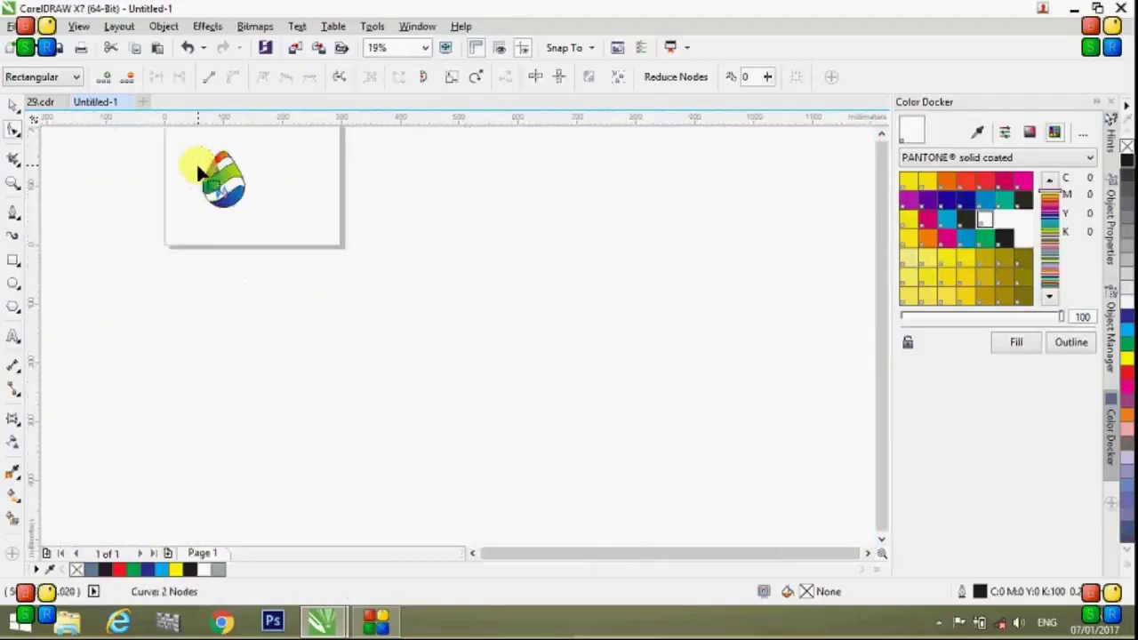
Use Smart Fill on the part of the lower white band left of its S-curve and colour it black
{"action": "scroll", "coordinate": [198, 169], "scroll_direction": "up", "scroll_amount": 5}
{"action": "scroll", "coordinate": [196, 162], "scroll_direction": "down", "scroll_amount": 4}
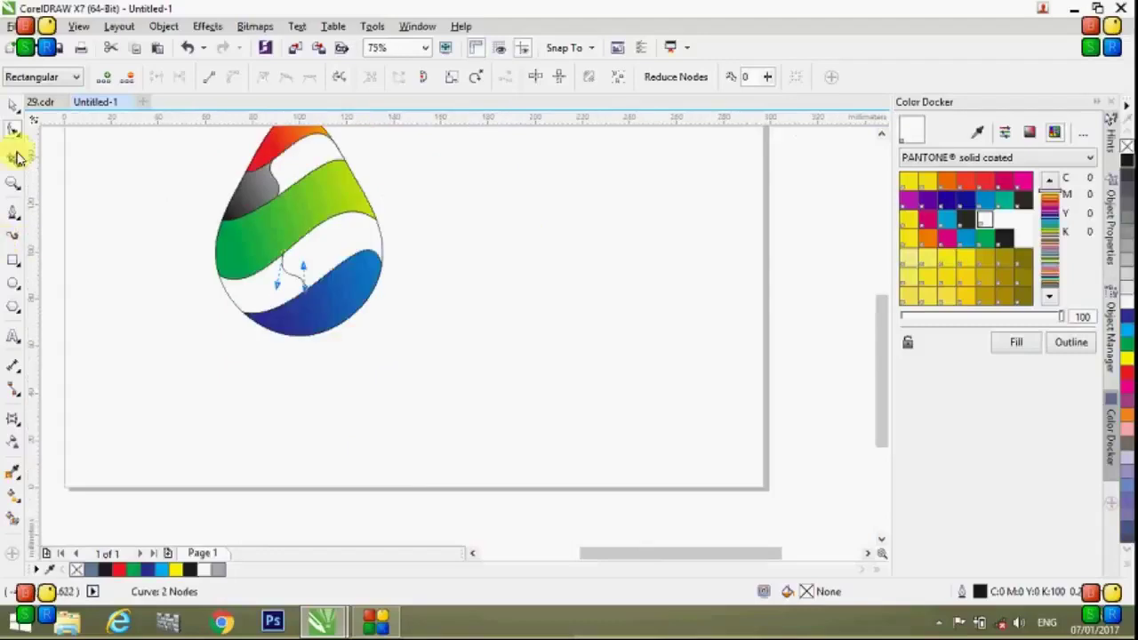
{"action": "left_click", "coordinate": [16, 114]}
{"action": "left_click", "coordinate": [208, 262]}
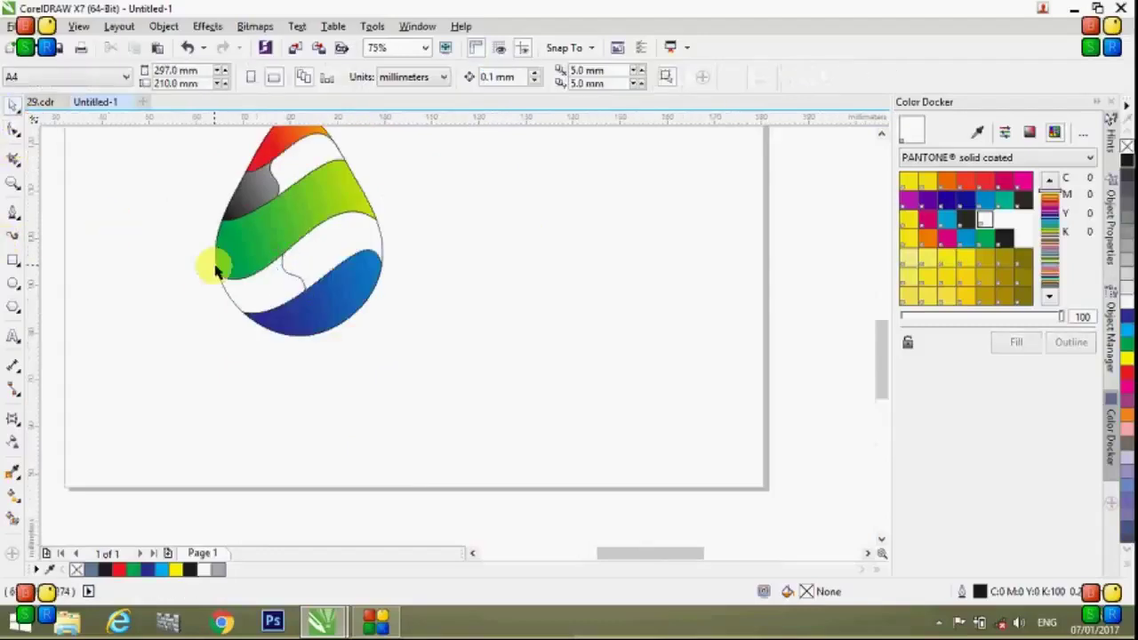
{"action": "scroll", "coordinate": [217, 269], "scroll_direction": "up", "scroll_amount": 3}
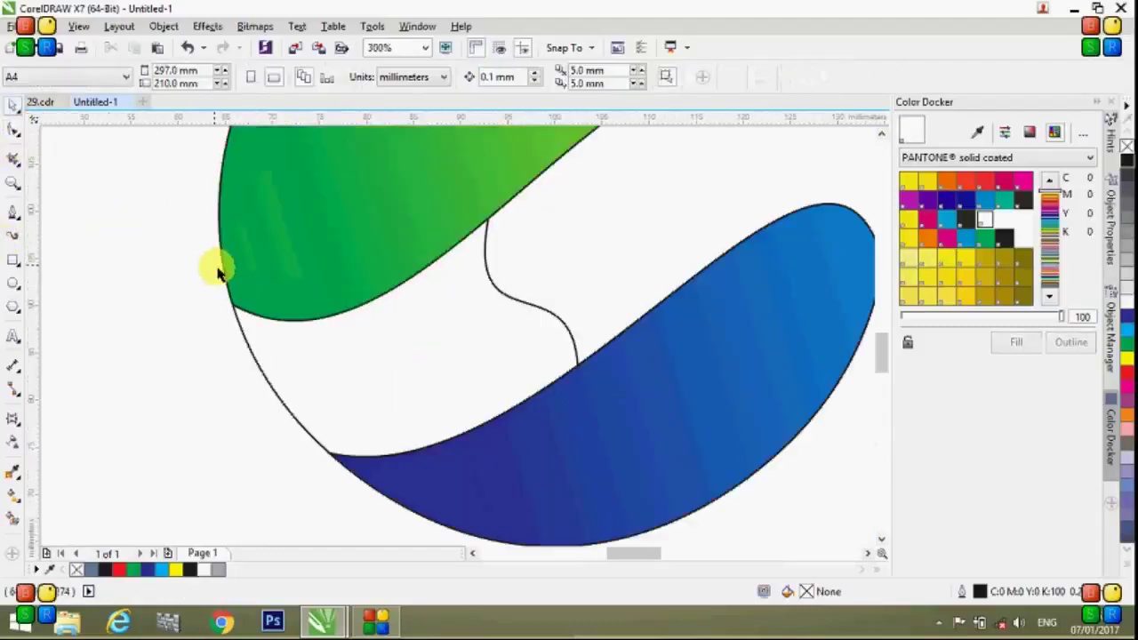
{"action": "left_click", "coordinate": [14, 521]}
{"action": "left_click", "coordinate": [356, 396]}
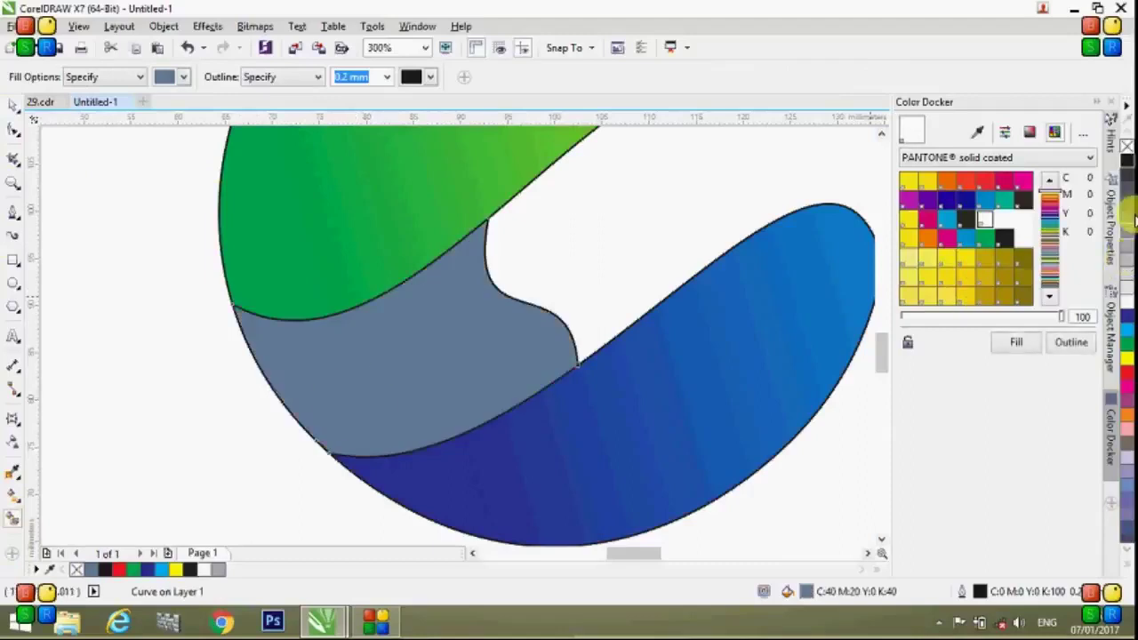
{"action": "left_click", "coordinate": [1127, 161]}
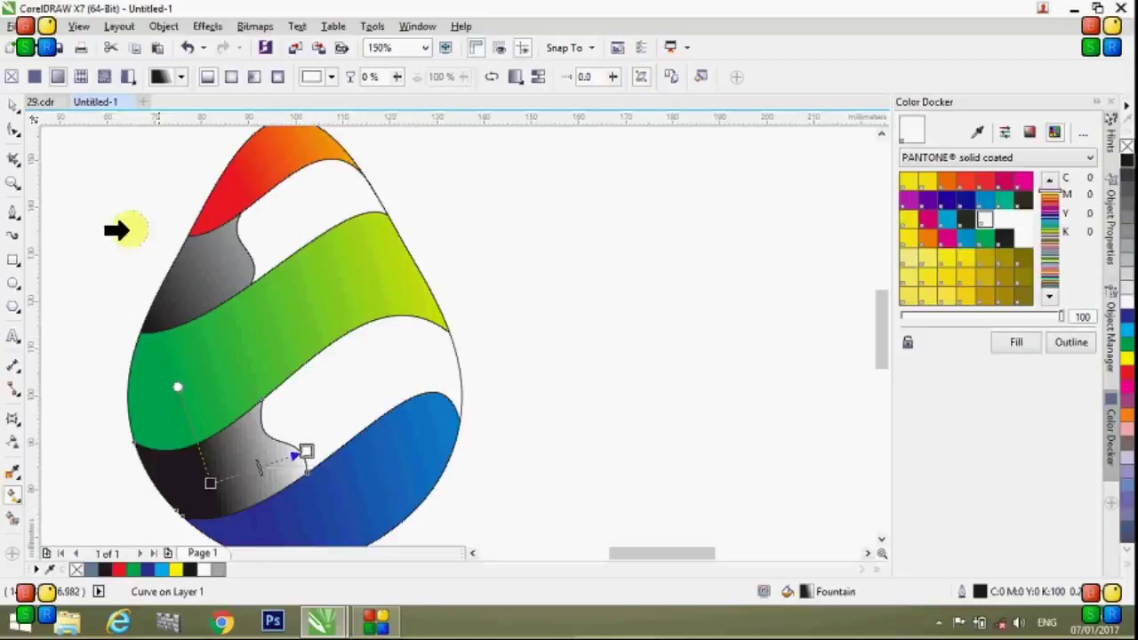
Give the lower black area the upper area's black-to-grey fountain fill and adjust the gradient's start and end points
{"action": "key", "text": "ctrl+z"}
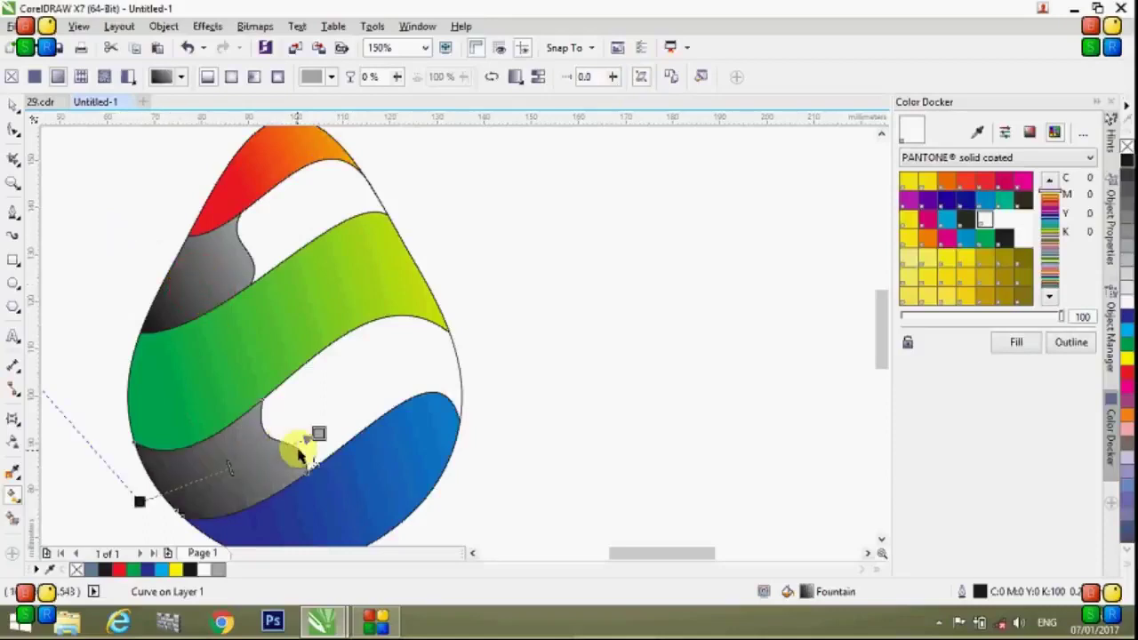
{"action": "left_click_drag", "start_coordinate": [317, 444], "coordinate": [289, 419]}
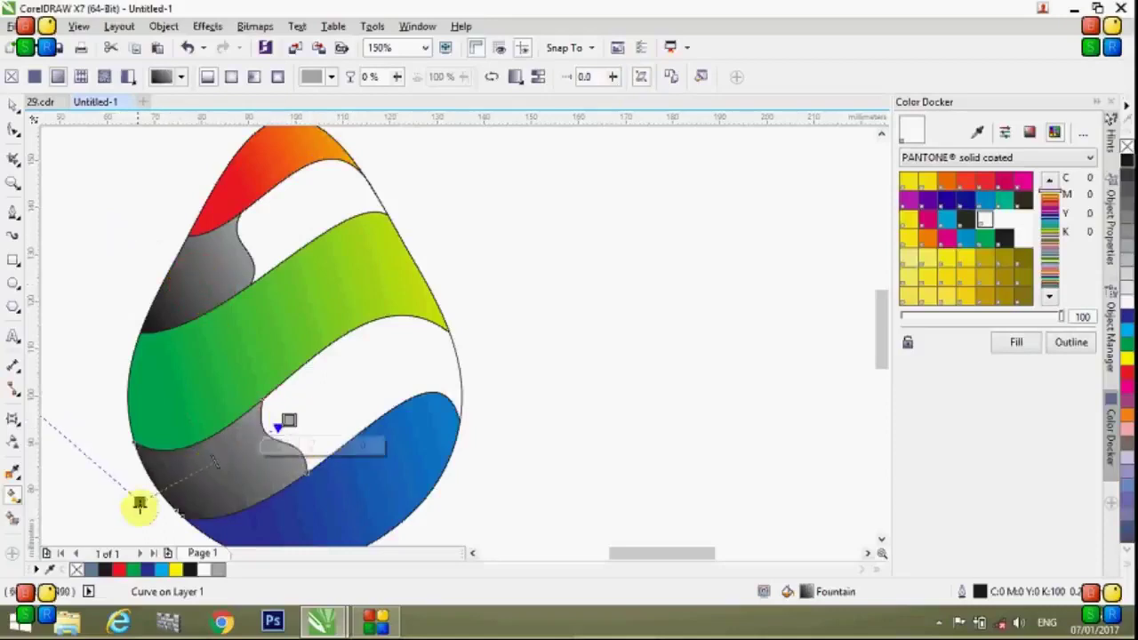
{"action": "left_click_drag", "start_coordinate": [150, 513], "coordinate": [152, 515]}
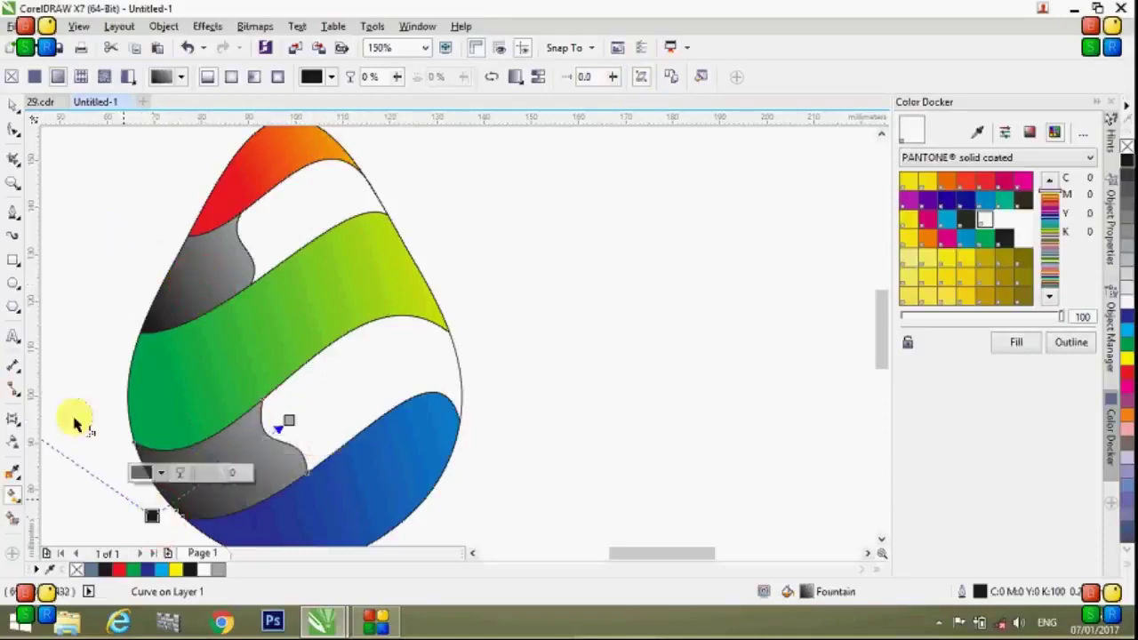
{"action": "left_click", "coordinate": [13, 105]}
{"action": "left_click", "coordinate": [83, 197]}
{"action": "scroll", "coordinate": [84, 197], "scroll_direction": "down", "scroll_amount": 4}
{"action": "scroll", "coordinate": [84, 205], "scroll_direction": "up", "scroll_amount": 2}
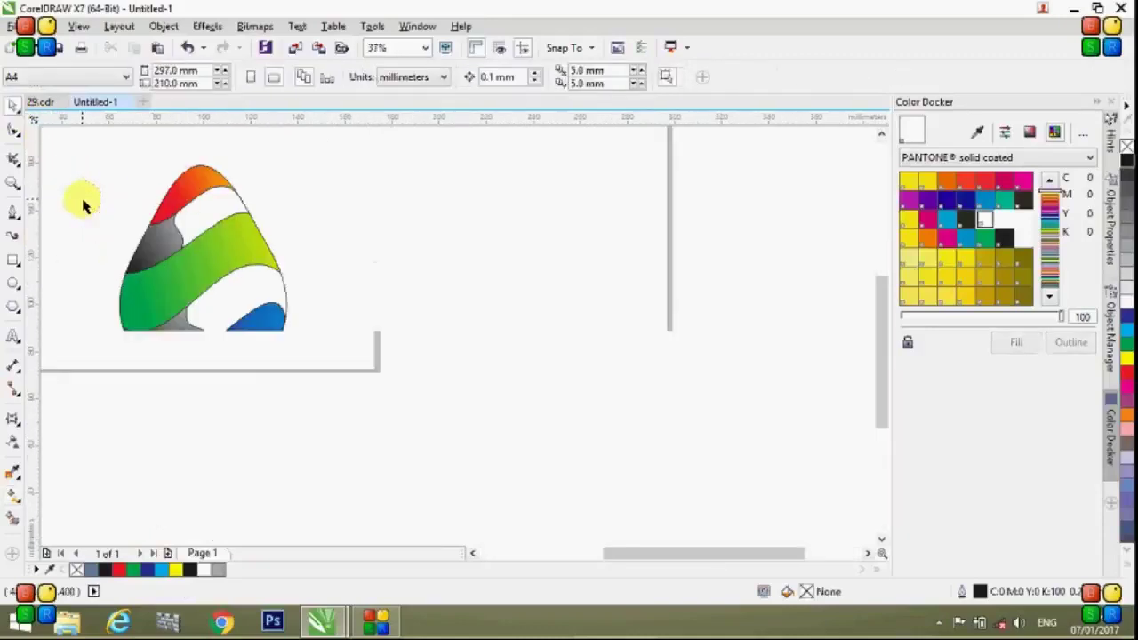
Select all the logo's objects and set their outline width to None
{"action": "left_click_drag", "start_coordinate": [56, 144], "coordinate": [457, 475]}
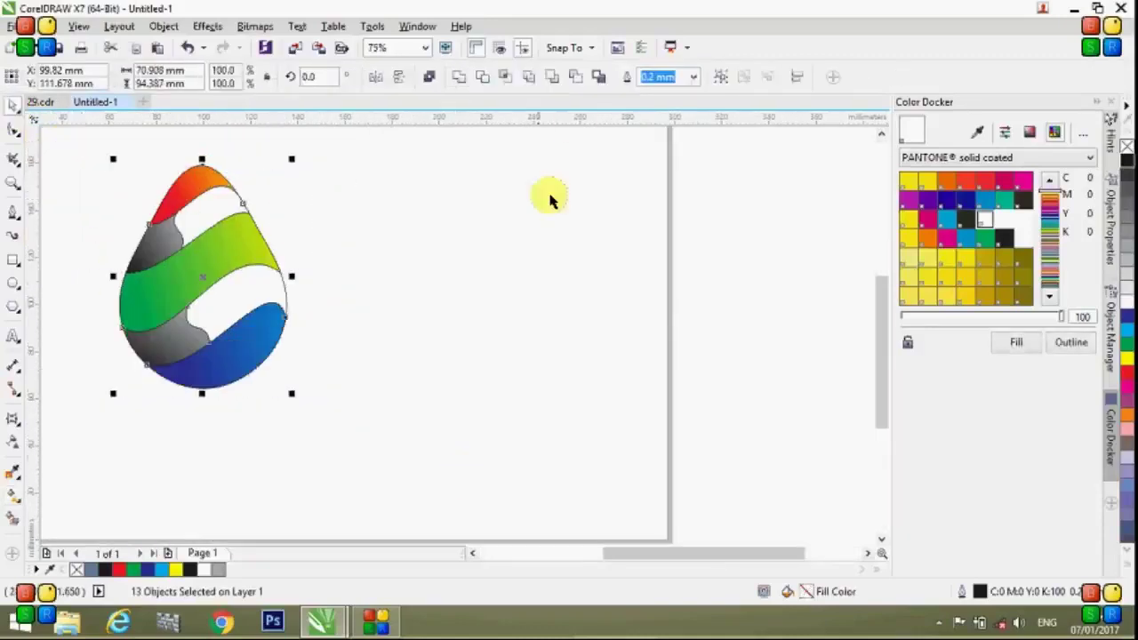
{"action": "left_click", "coordinate": [695, 81]}
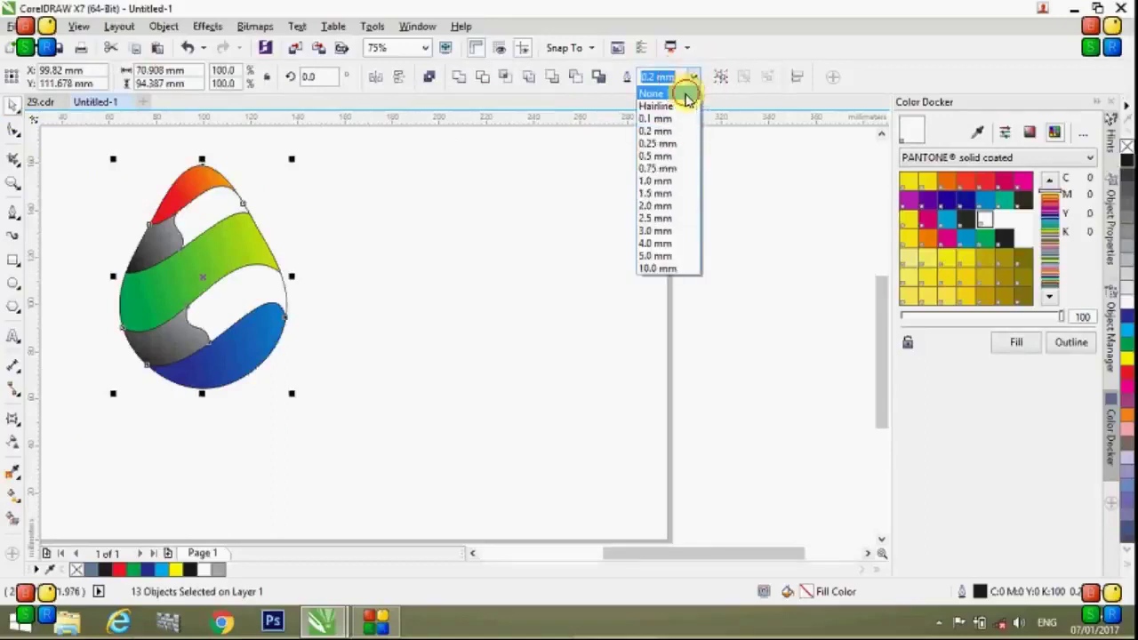
{"action": "left_click", "coordinate": [658, 93]}
{"action": "left_click", "coordinate": [512, 185]}
{"action": "scroll", "coordinate": [27, 320], "scroll_direction": "down", "scroll_amount": 1}
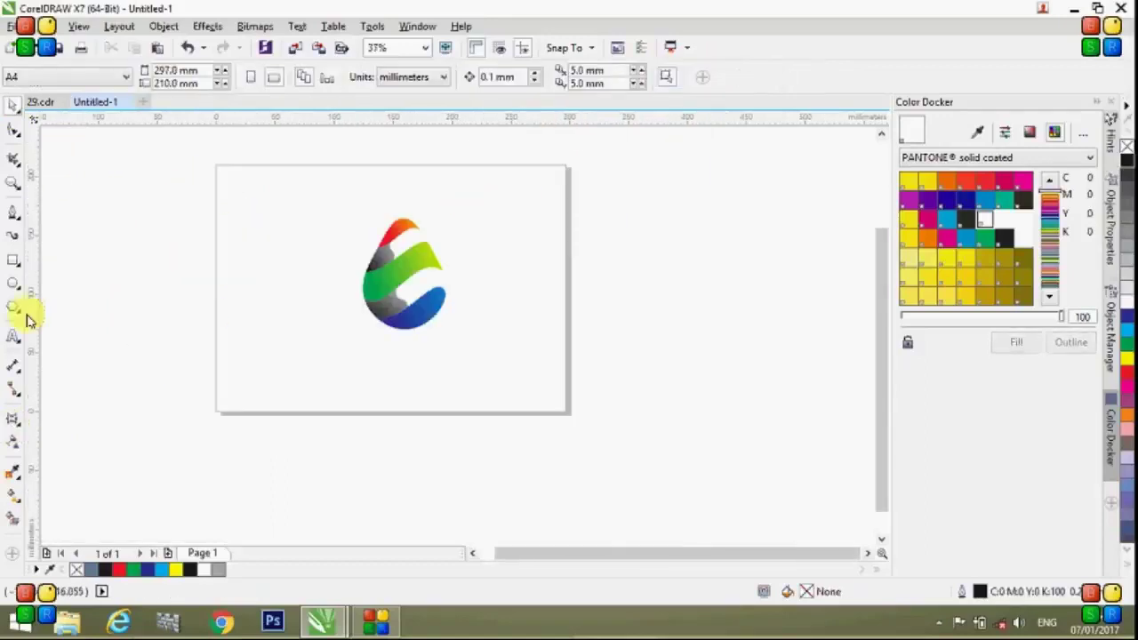
Draw a wide, flat ellipse about 159 × 36 mm and place it horizontally below the teardrop logo
{"action": "left_click", "coordinate": [14, 287]}
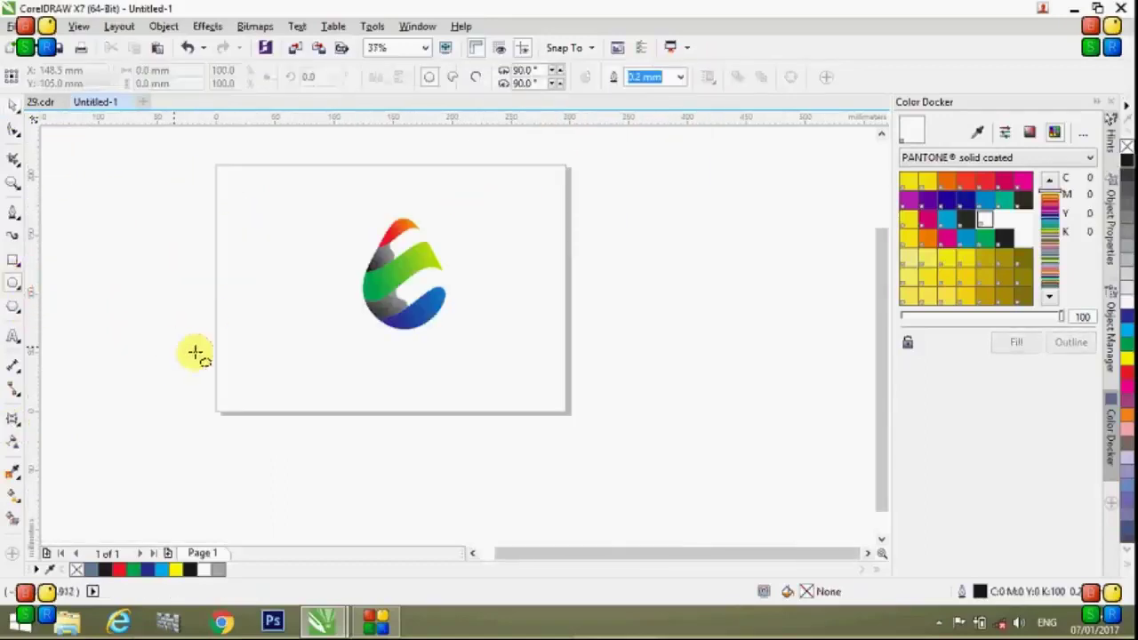
{"action": "left_click_drag", "start_coordinate": [246, 338], "coordinate": [434, 376]}
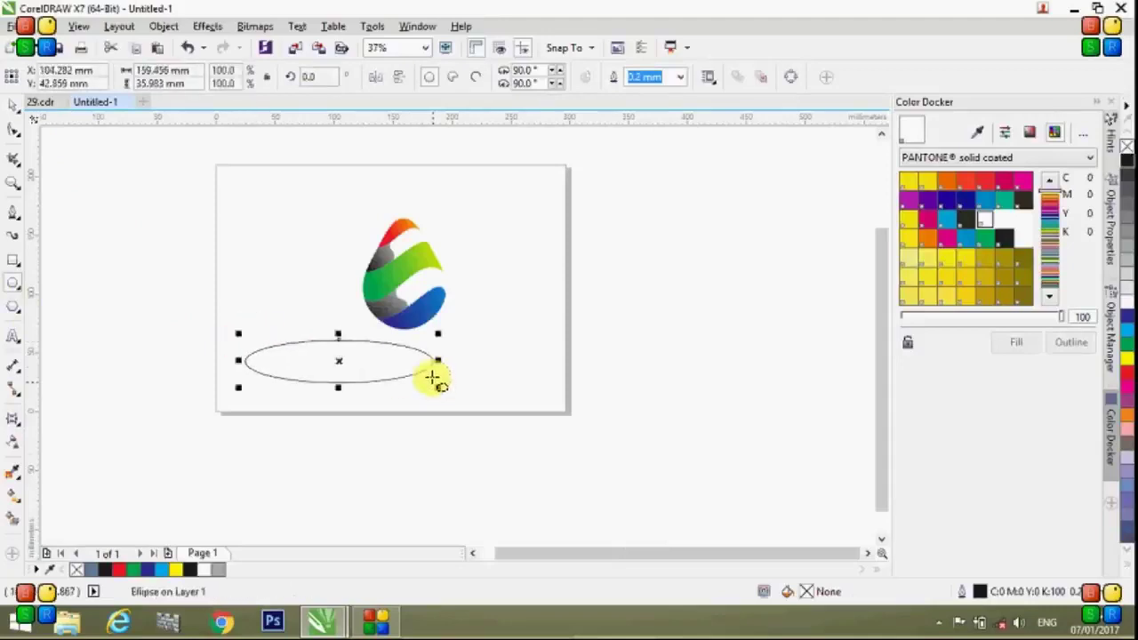
{"action": "scroll", "coordinate": [432, 361], "scroll_direction": "up", "scroll_amount": 4}
{"action": "scroll", "coordinate": [373, 351], "scroll_direction": "down", "scroll_amount": 2}
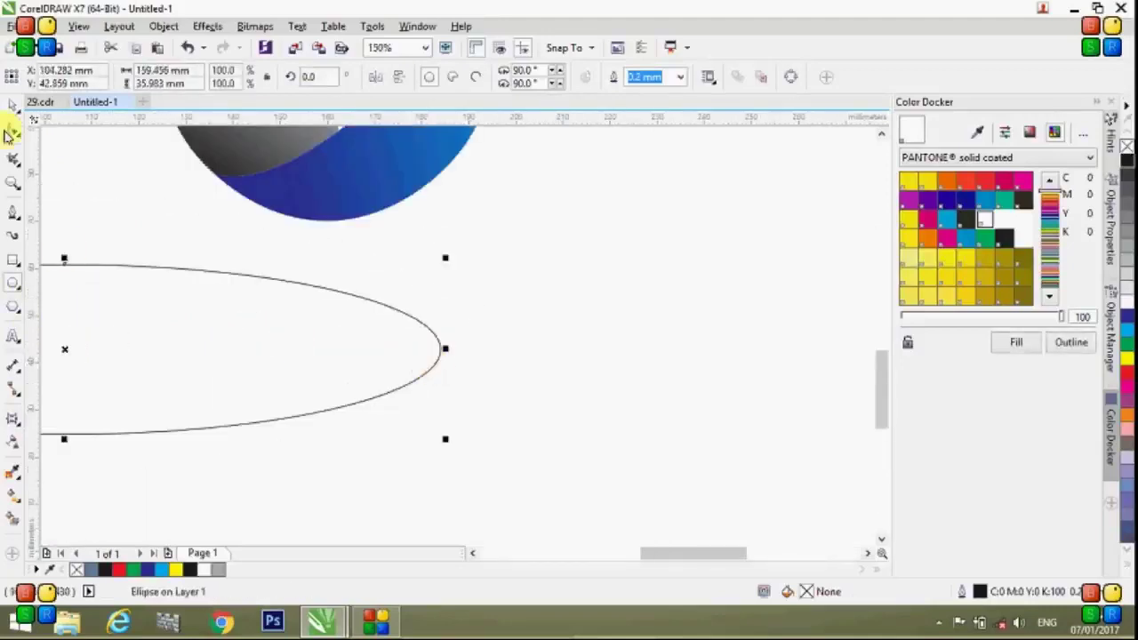
{"action": "left_click", "coordinate": [20, 105]}
{"action": "left_click_drag", "start_coordinate": [160, 328], "coordinate": [451, 349]}
{"action": "scroll", "coordinate": [247, 361], "scroll_direction": "down", "scroll_amount": 2}
{"action": "scroll", "coordinate": [231, 369], "scroll_direction": "up", "scroll_amount": 1}
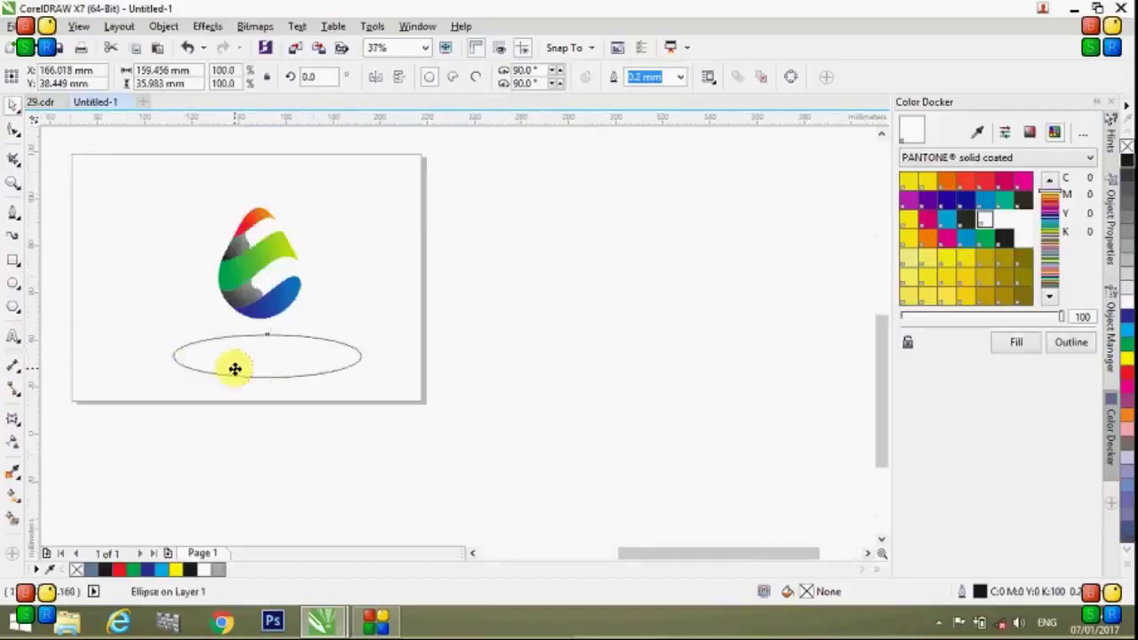
Fill the ellipse with black and convert it to a 300 dpi CMYK bitmap with anti-aliasing and a transparent background
{"action": "left_click", "coordinate": [1128, 162]}
{"action": "left_click", "coordinate": [208, 27]}
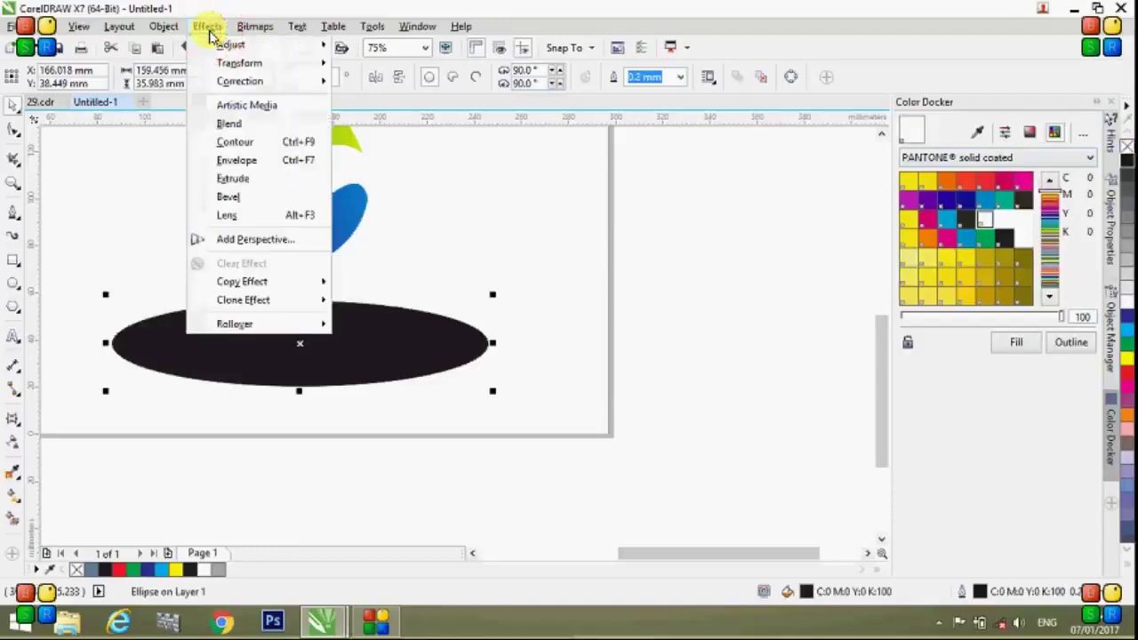
{"action": "left_click", "coordinate": [265, 47]}
{"action": "left_click", "coordinate": [264, 28]}
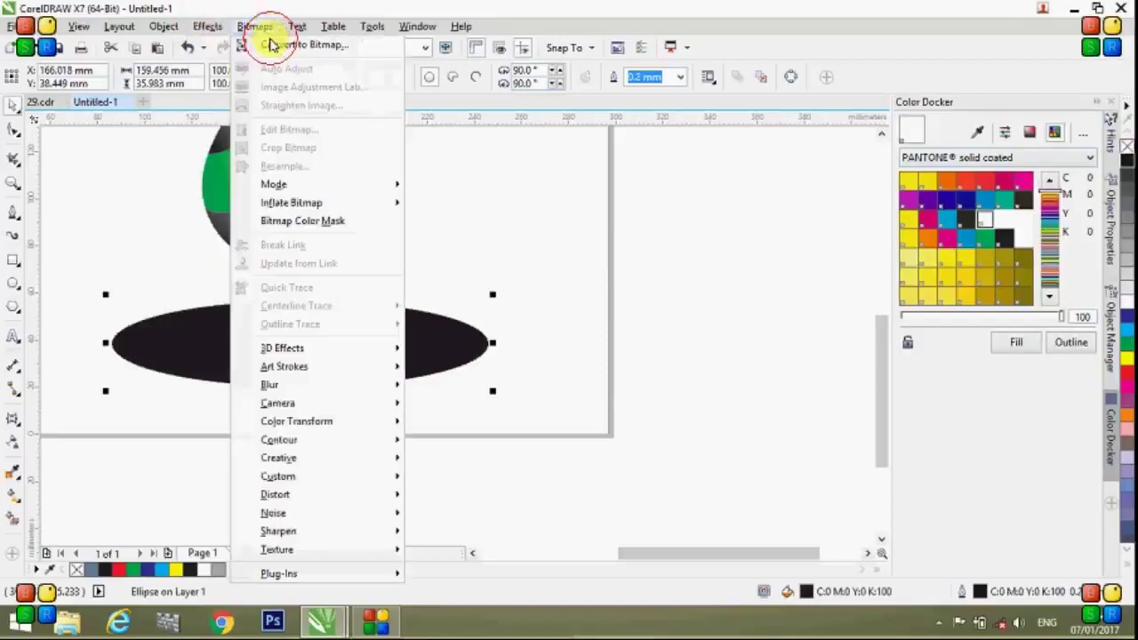
{"action": "left_click", "coordinate": [270, 43]}
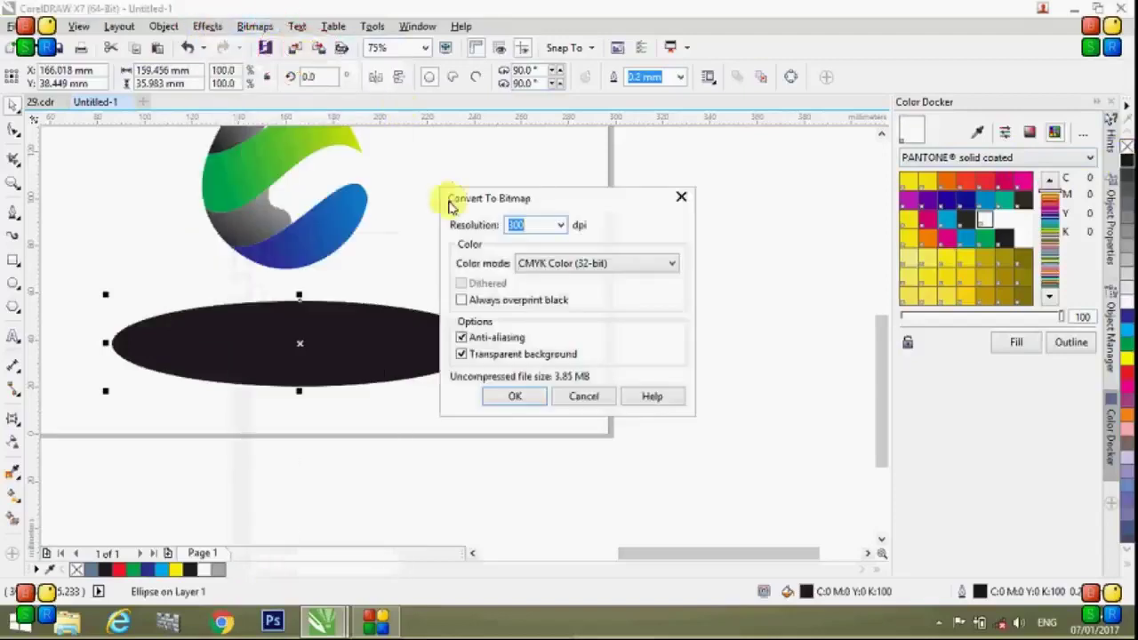
{"action": "left_click", "coordinate": [519, 396]}
Apply a Gaussian Blur with a 160-pixel radius to the ellipse bitmap
{"action": "left_click", "coordinate": [255, 26]}
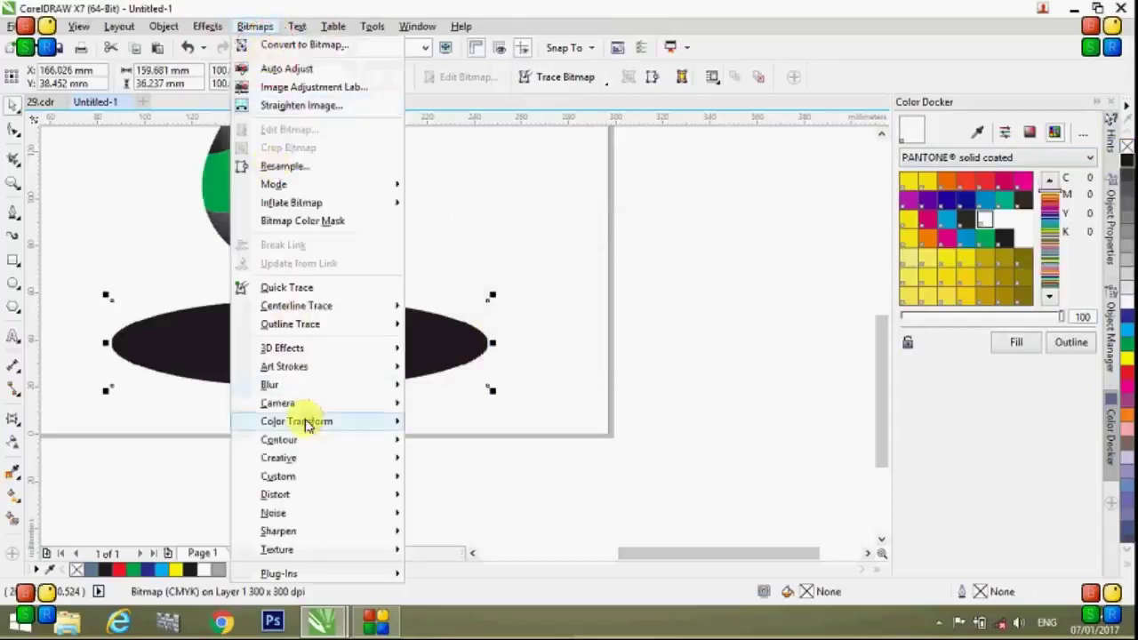
{"action": "mouse_move", "coordinate": [394, 385]}
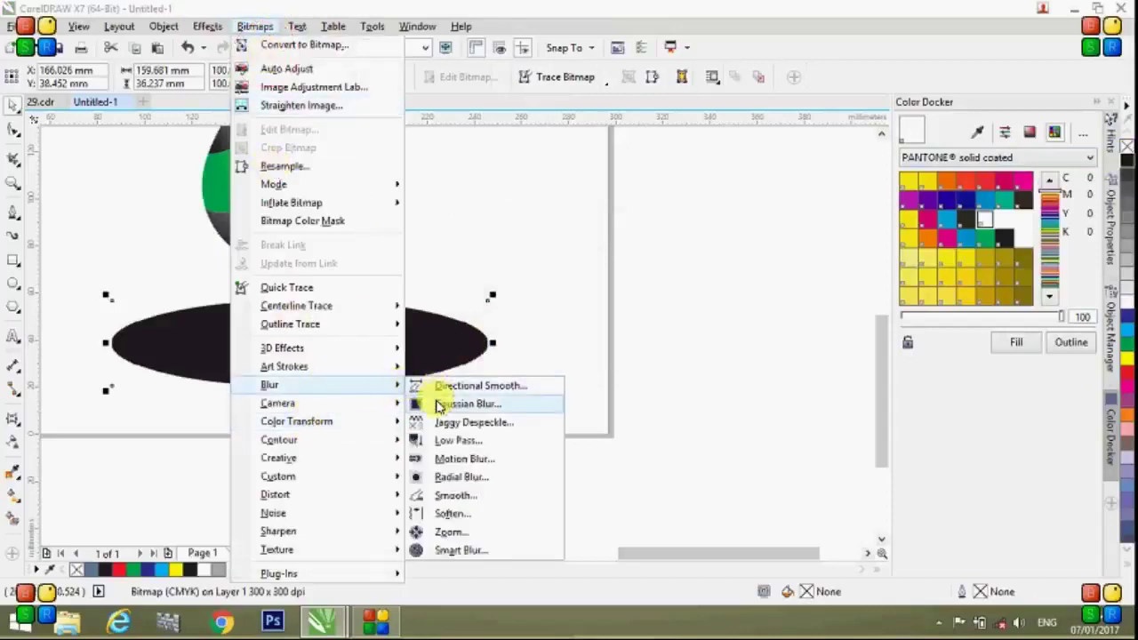
{"action": "left_click", "coordinate": [438, 405]}
{"action": "left_click", "coordinate": [391, 351]}
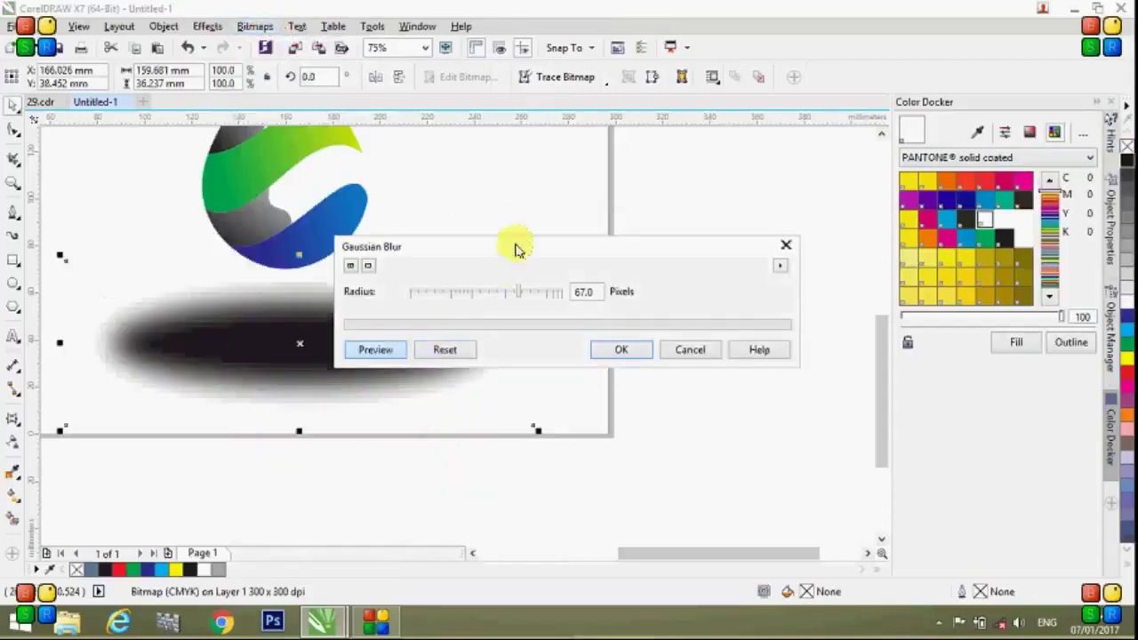
{"action": "left_click_drag", "start_coordinate": [517, 246], "coordinate": [565, 234]}
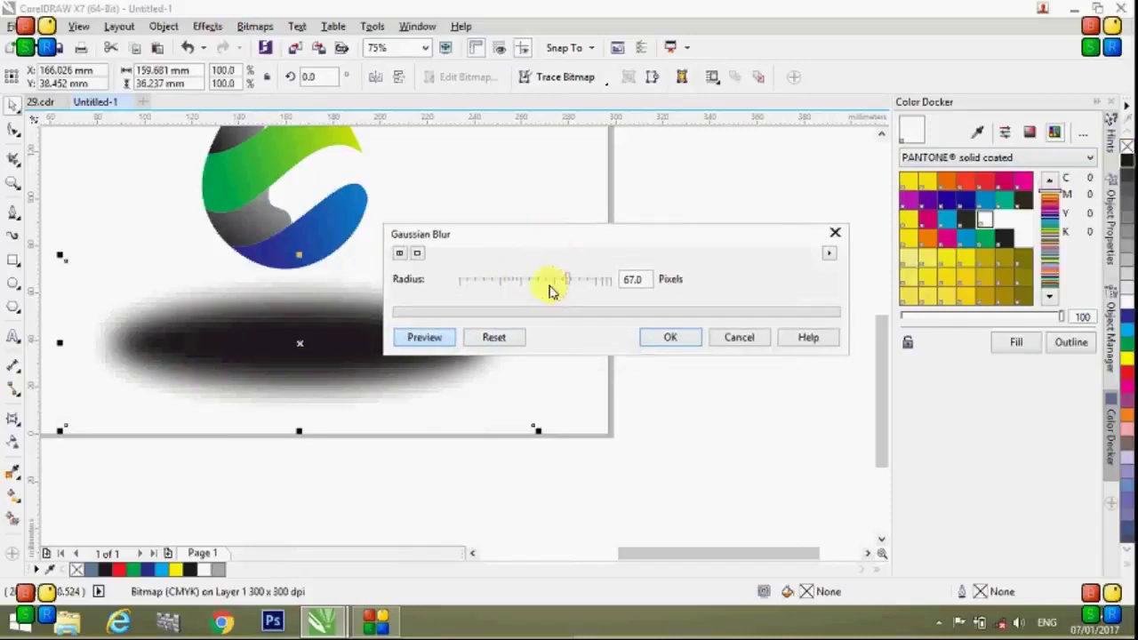
{"action": "left_click_drag", "start_coordinate": [582, 283], "coordinate": [604, 291]}
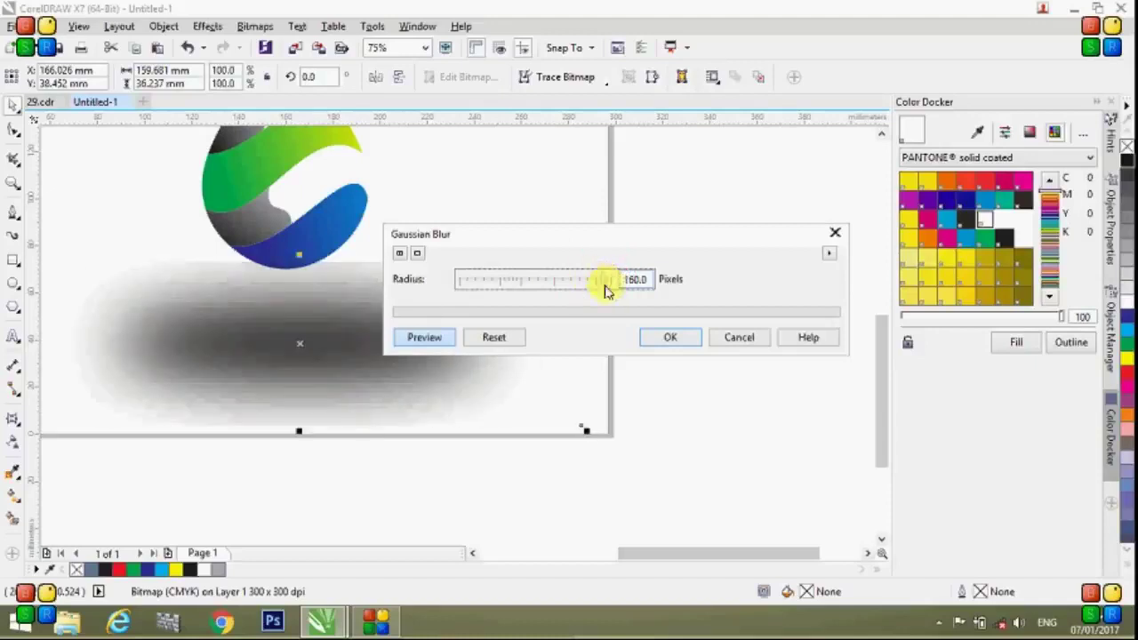
{"action": "left_click", "coordinate": [669, 342]}
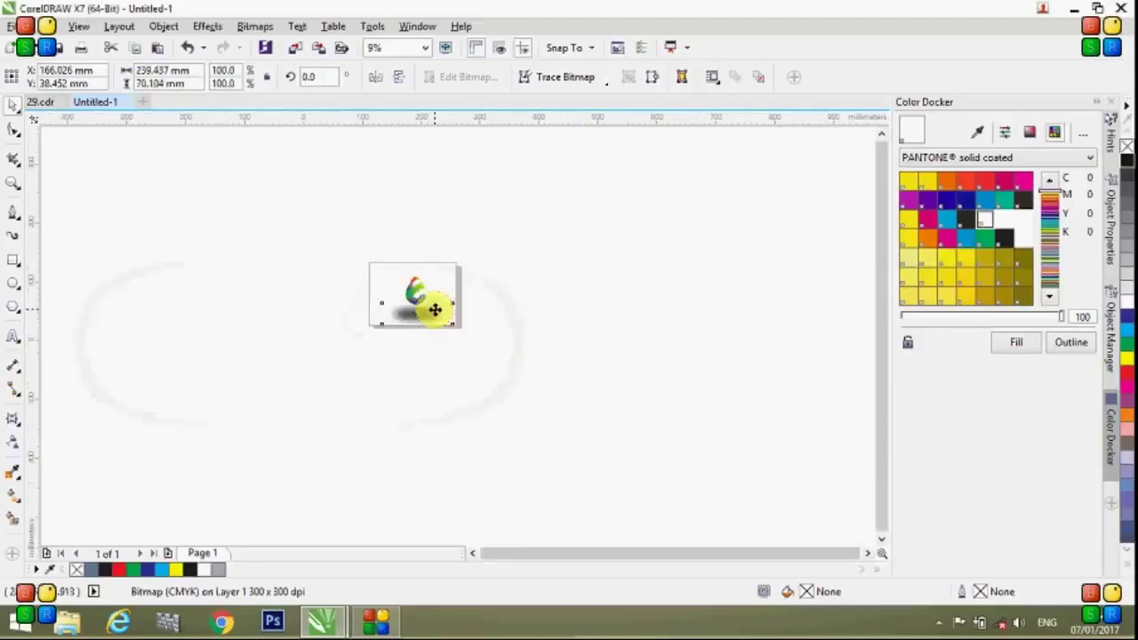
Flatten and narrow the blurred ellipse into a thin shadow and position it just below the teardrop
{"action": "left_click_drag", "start_coordinate": [300, 255], "coordinate": [335, 341]}
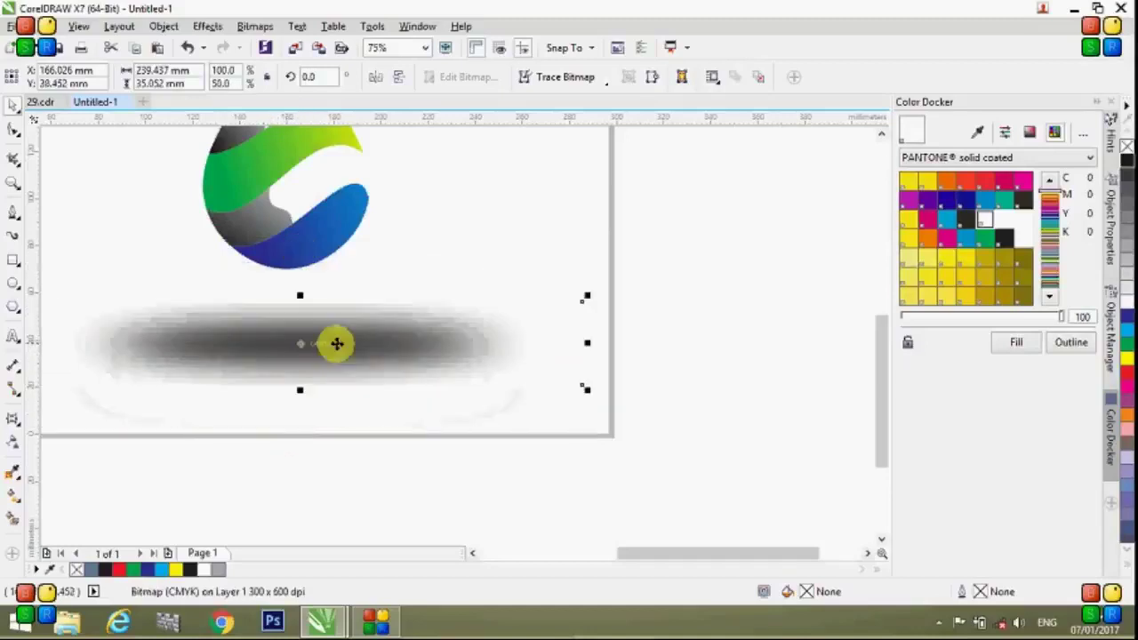
{"action": "left_click_drag", "start_coordinate": [585, 342], "coordinate": [322, 332]}
{"action": "left_click_drag", "start_coordinate": [317, 374], "coordinate": [329, 298]}
{"action": "left_click_drag", "start_coordinate": [541, 311], "coordinate": [456, 318]}
{"action": "left_click_drag", "start_coordinate": [52, 312], "coordinate": [170, 310]}
{"action": "left_click", "coordinate": [300, 330]}
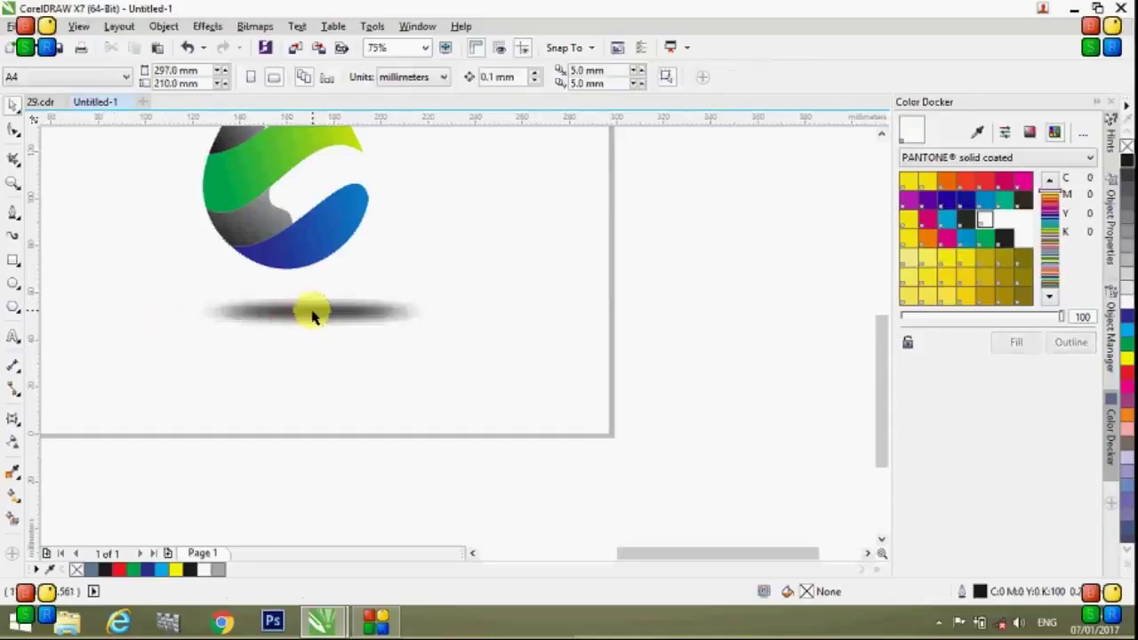
{"action": "left_click", "coordinate": [311, 315]}
{"action": "left_click", "coordinate": [287, 354]}
{"action": "left_click_drag", "start_coordinate": [289, 315], "coordinate": [300, 311]}
{"action": "left_click", "coordinate": [273, 372]}
{"action": "scroll", "coordinate": [274, 372], "scroll_direction": "down", "scroll_amount": 5}
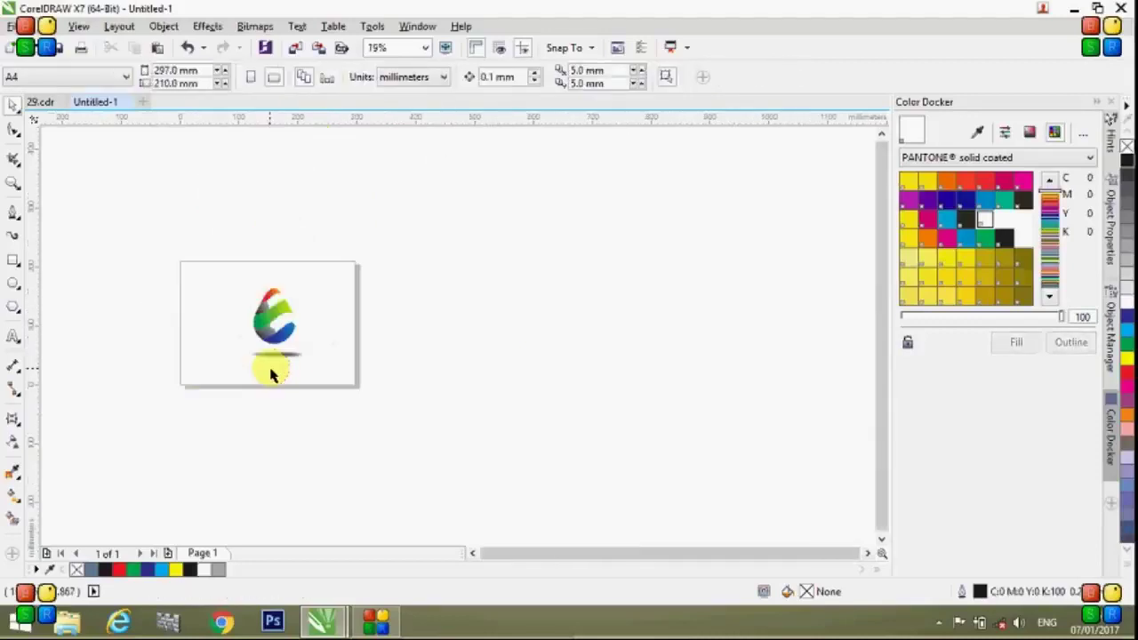
Group the teardrop with its shadow and move the group off the page, just beyond the page's right edge
{"action": "left_click_drag", "start_coordinate": [194, 265], "coordinate": [338, 412]}
{"action": "left_click", "coordinate": [721, 80]}
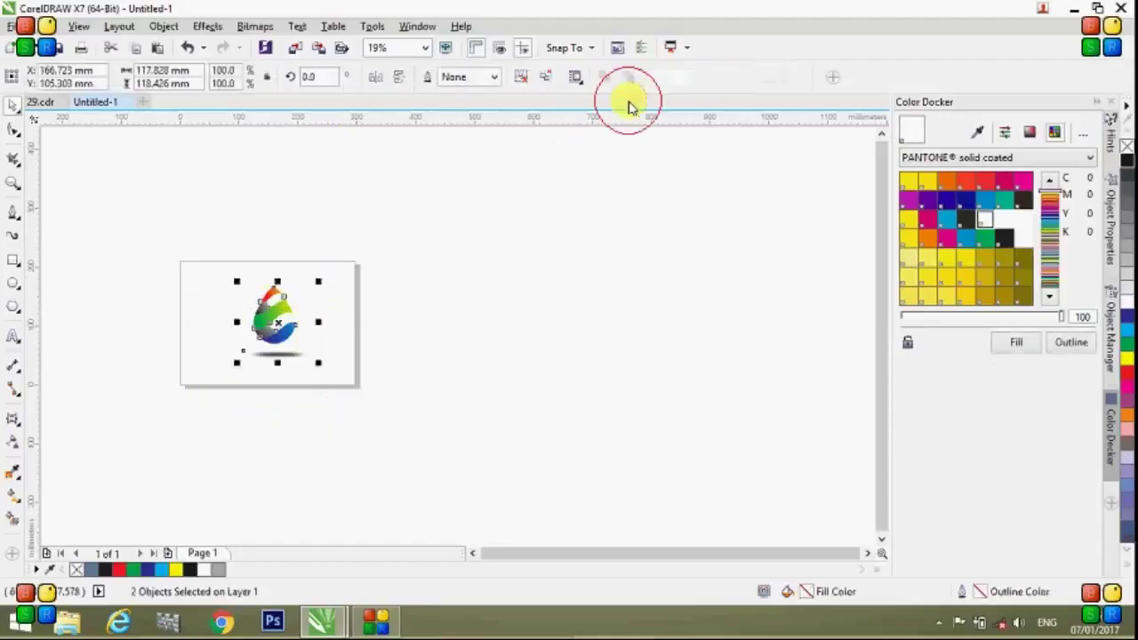
{"action": "left_click", "coordinate": [461, 356]}
{"action": "left_click_drag", "start_coordinate": [303, 319], "coordinate": [531, 306]}
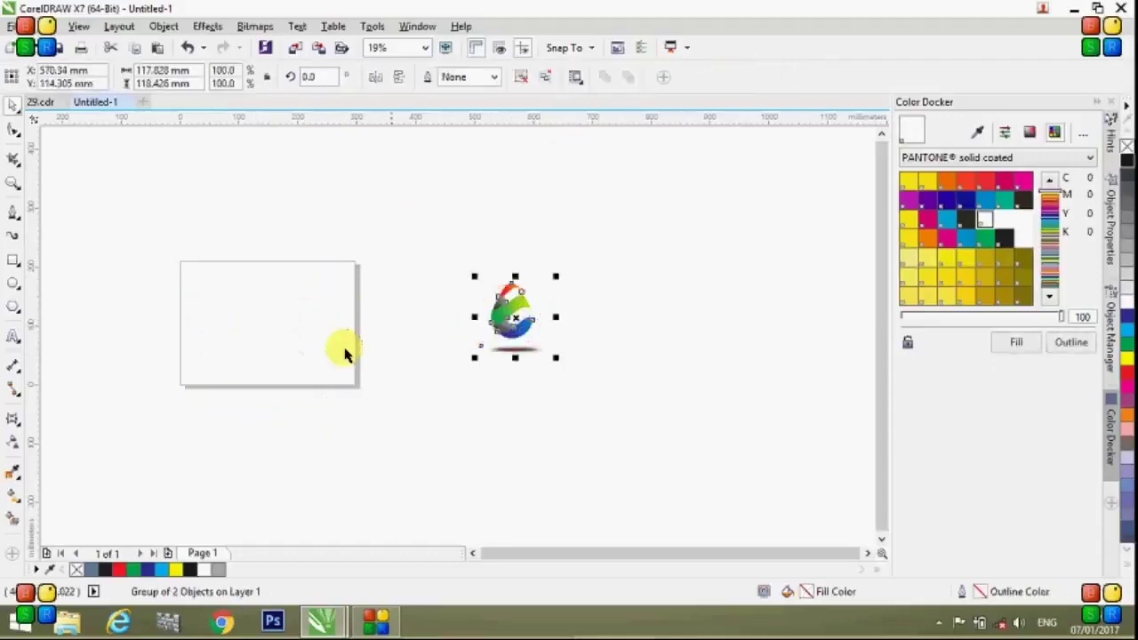
{"action": "scroll", "coordinate": [279, 330], "scroll_direction": "up", "scroll_amount": 2}
{"action": "left_click_drag", "start_coordinate": [758, 307], "coordinate": [524, 323]}
{"action": "scroll", "coordinate": [254, 272], "scroll_direction": "up", "scroll_amount": 2}
{"action": "scroll", "coordinate": [237, 279], "scroll_direction": "down", "scroll_amount": 2}
{"action": "scroll", "coordinate": [69, 284], "scroll_direction": "up", "scroll_amount": 2}
{"action": "scroll", "coordinate": [70, 287], "scroll_direction": "down", "scroll_amount": 2}
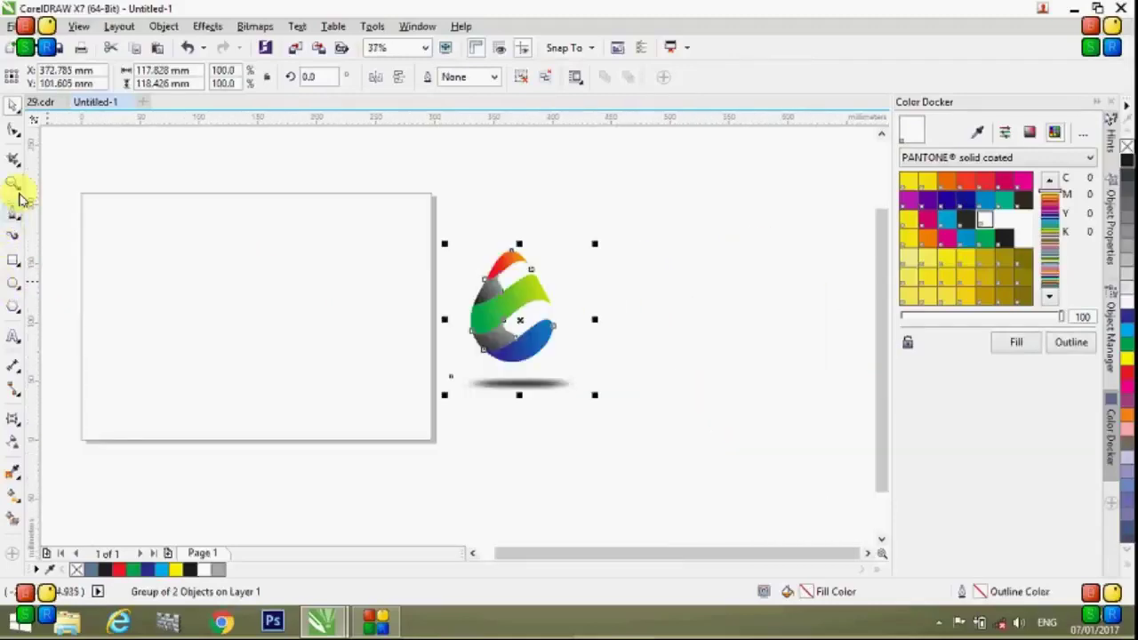
Draw a rectangle about 298 × 211 mm covering the whole page and fill it with black
{"action": "left_click", "coordinate": [14, 262]}
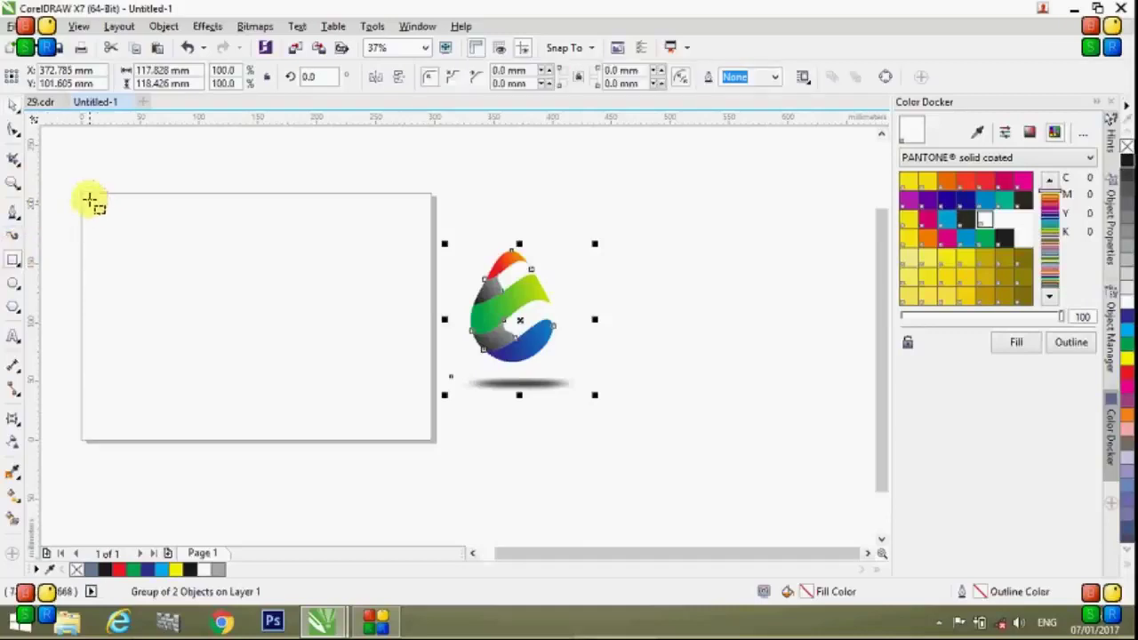
{"action": "mouse_move", "coordinate": [150, 283]}
{"action": "left_mouse_down"}
{"action": "mouse_move", "coordinate": [386, 427]}
{"action": "mouse_move", "coordinate": [434, 442]}
{"action": "left_mouse_up"}
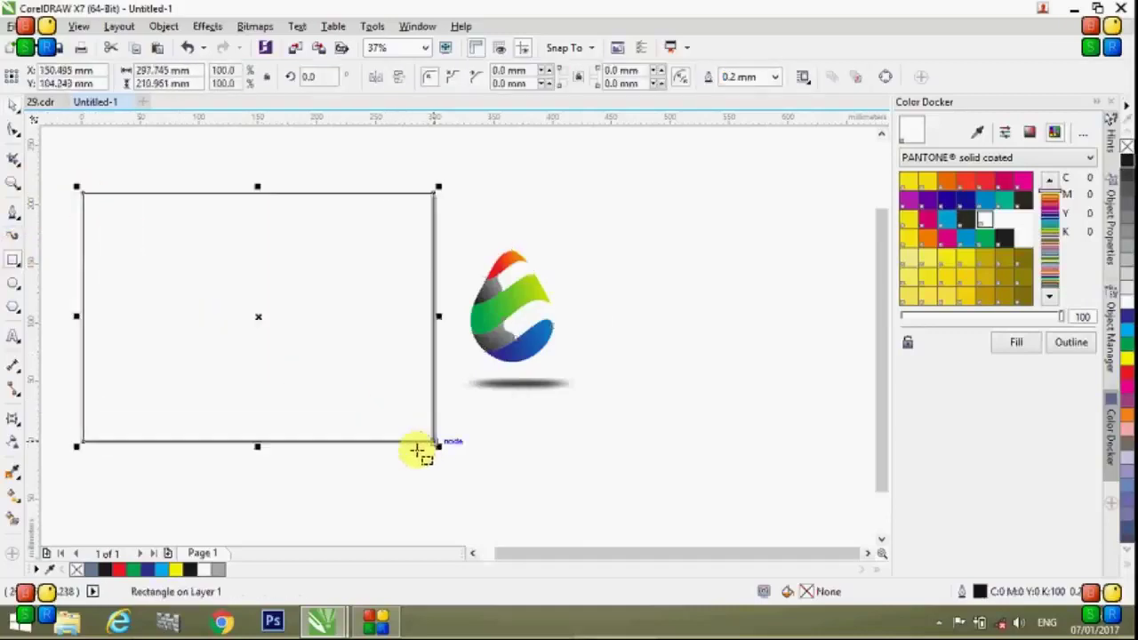
{"action": "left_click", "coordinate": [1127, 162]}
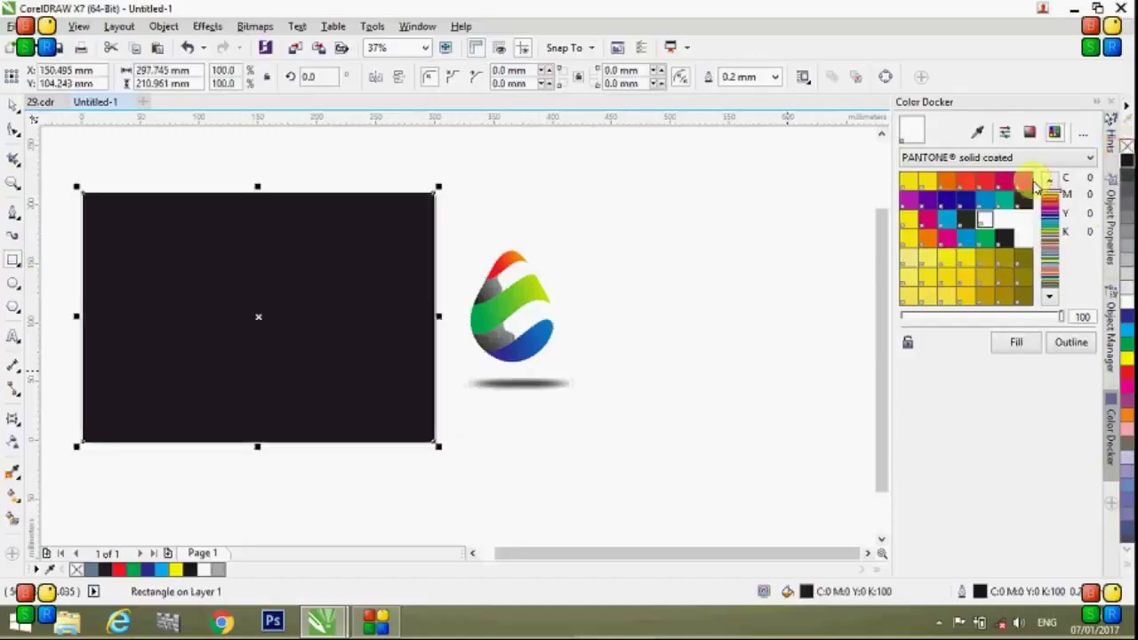
Give the background rectangle an elliptical white-to-black fountain fill, centre it and extend it towards the page edges
{"action": "left_click", "coordinate": [15, 496]}
{"action": "left_click_drag", "start_coordinate": [143, 370], "coordinate": [387, 356]}
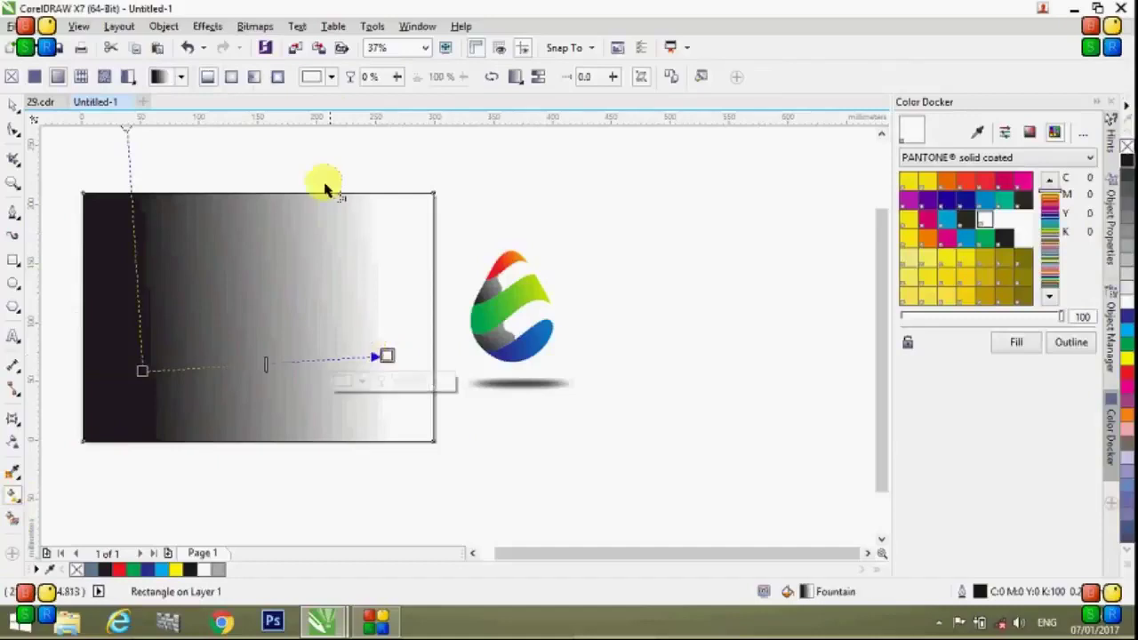
{"action": "left_click", "coordinate": [231, 78]}
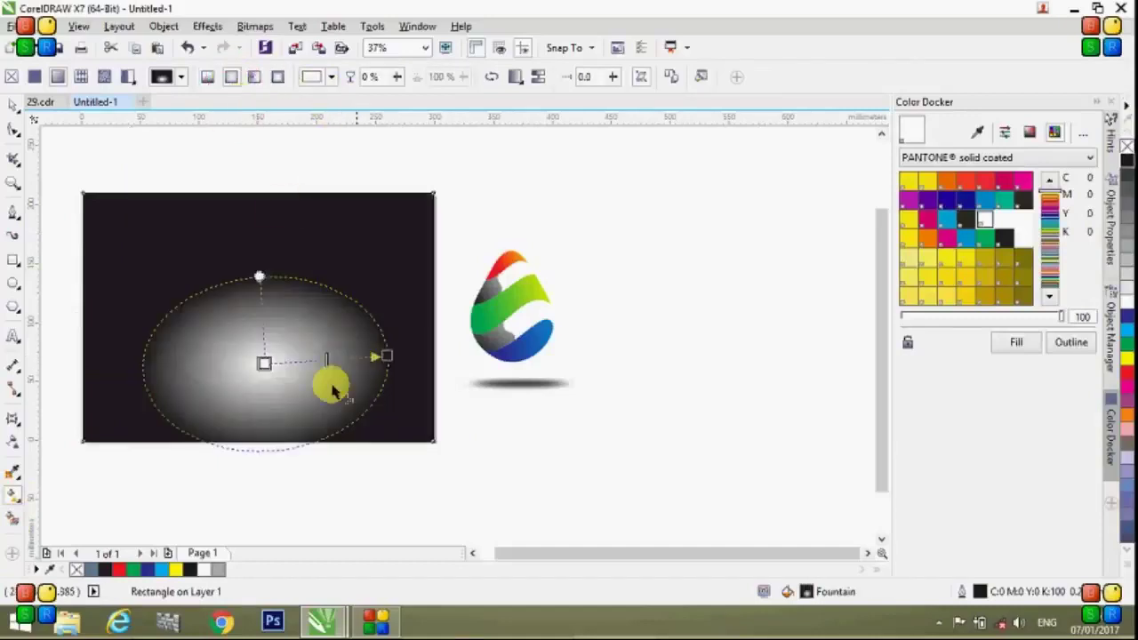
{"action": "left_click_drag", "start_coordinate": [296, 365], "coordinate": [283, 319]}
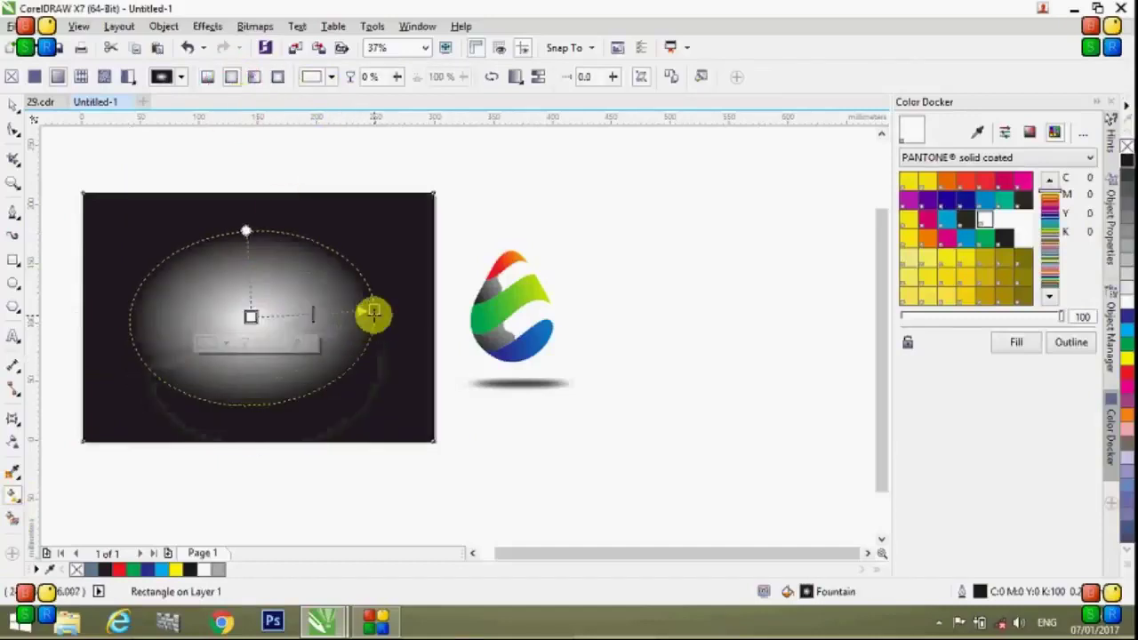
{"action": "left_click_drag", "start_coordinate": [375, 310], "coordinate": [417, 325]}
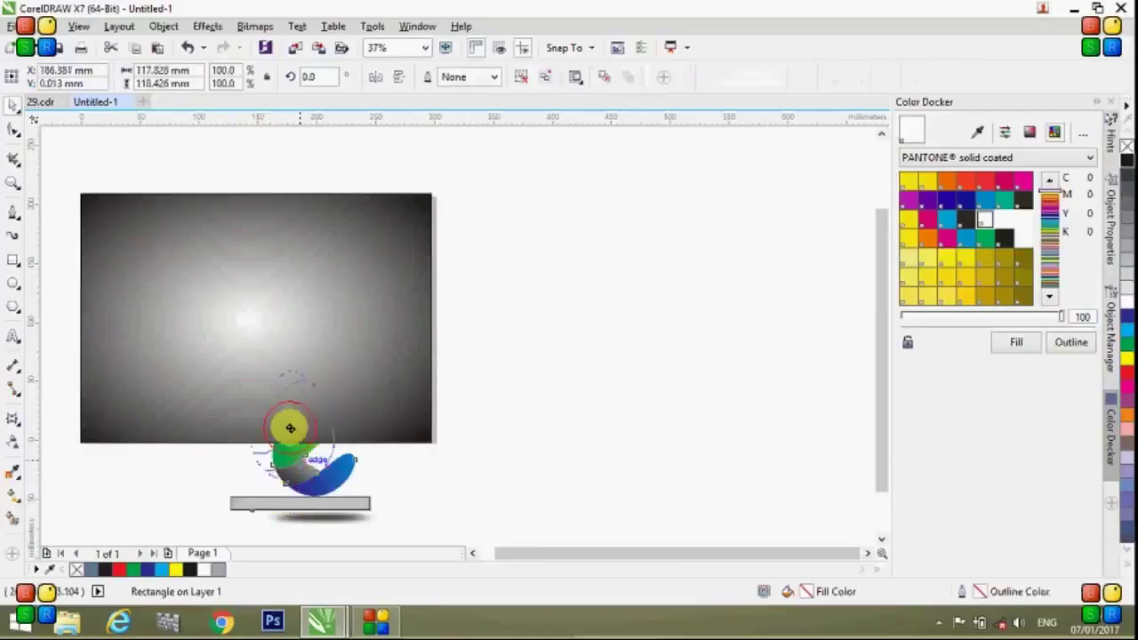
Move the logo group onto the page's centre and send the gradient rectangle to the back of the page
{"action": "left_click_drag", "start_coordinate": [285, 424], "coordinate": [270, 336]}
{"action": "right_click", "coordinate": [274, 338]}
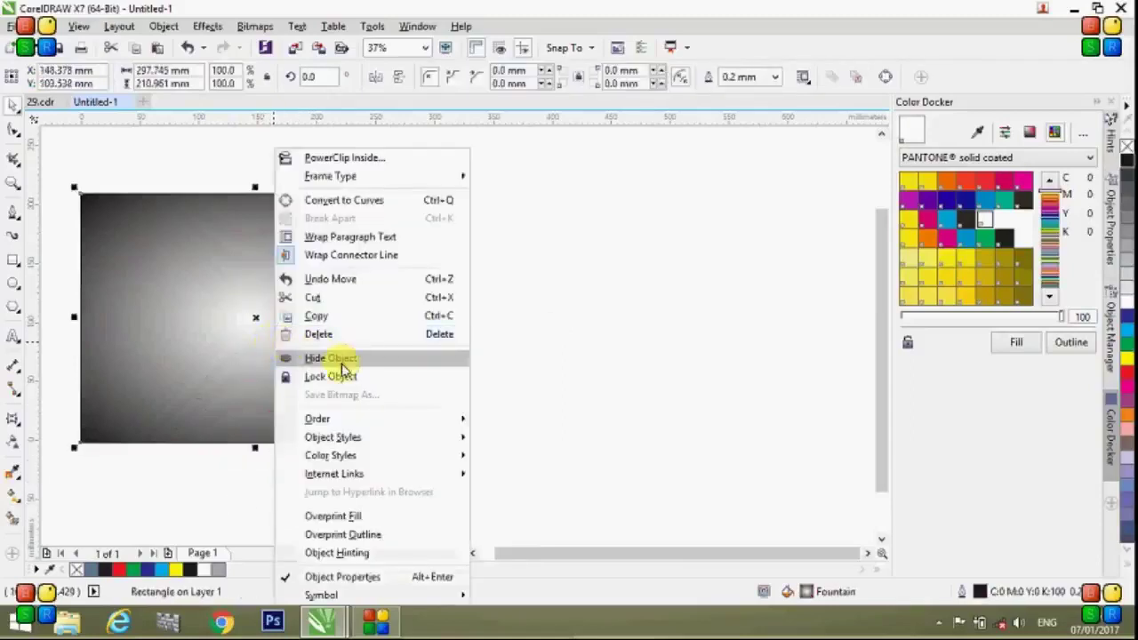
{"action": "mouse_move", "coordinate": [399, 429]}
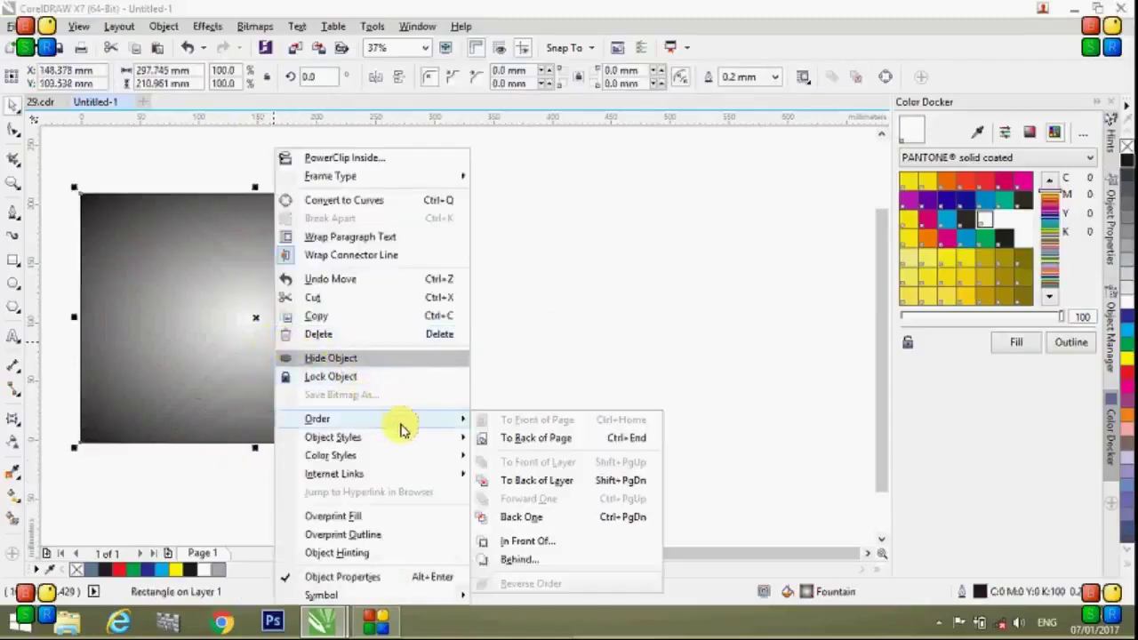
{"action": "left_click", "coordinate": [517, 438]}
{"action": "left_click", "coordinate": [144, 371]}
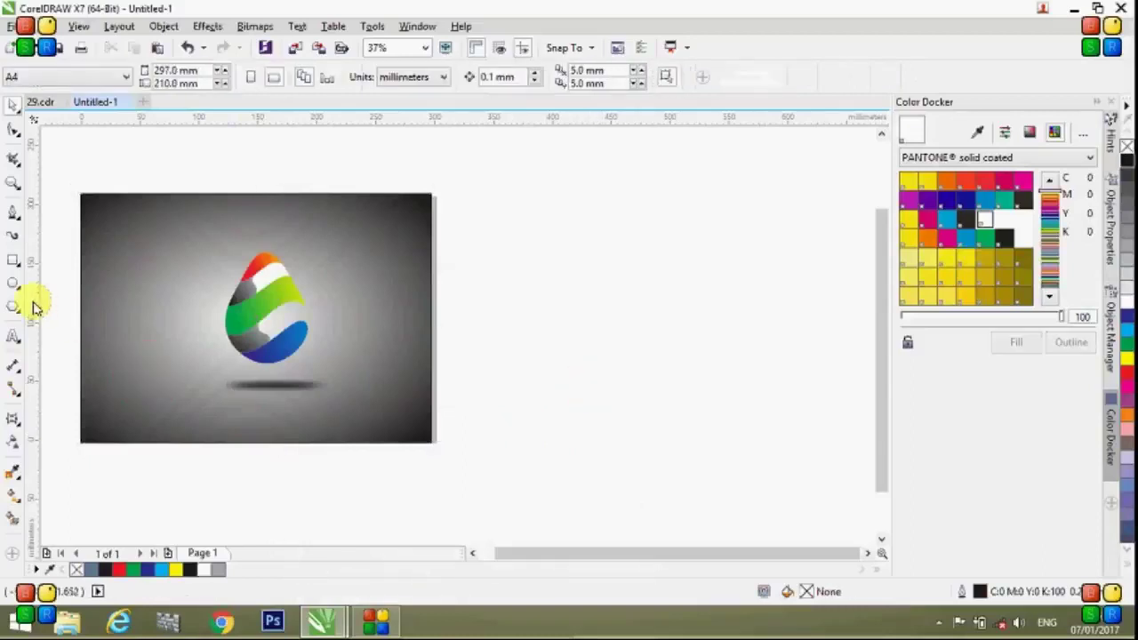
Shift the logo group slightly left so it sits over the bright centre of the background gradient
{"action": "scroll", "coordinate": [62, 296], "scroll_direction": "up", "scroll_amount": 2}
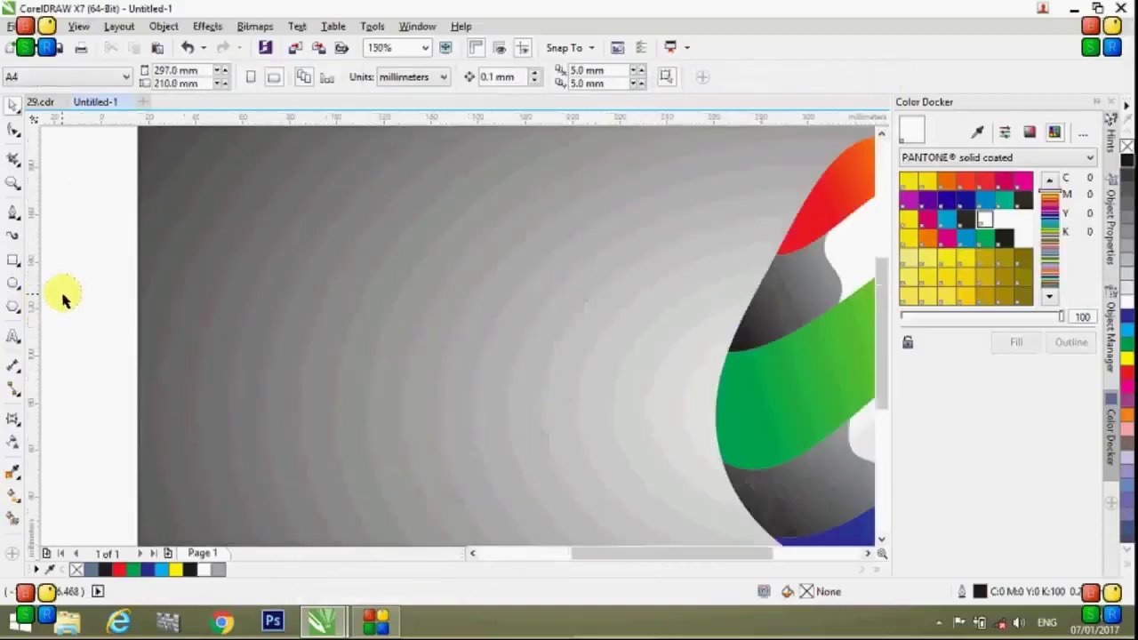
{"action": "scroll", "coordinate": [61, 294], "scroll_direction": "down", "scroll_amount": 1}
{"action": "scroll", "coordinate": [122, 300], "scroll_direction": "down", "scroll_amount": 1}
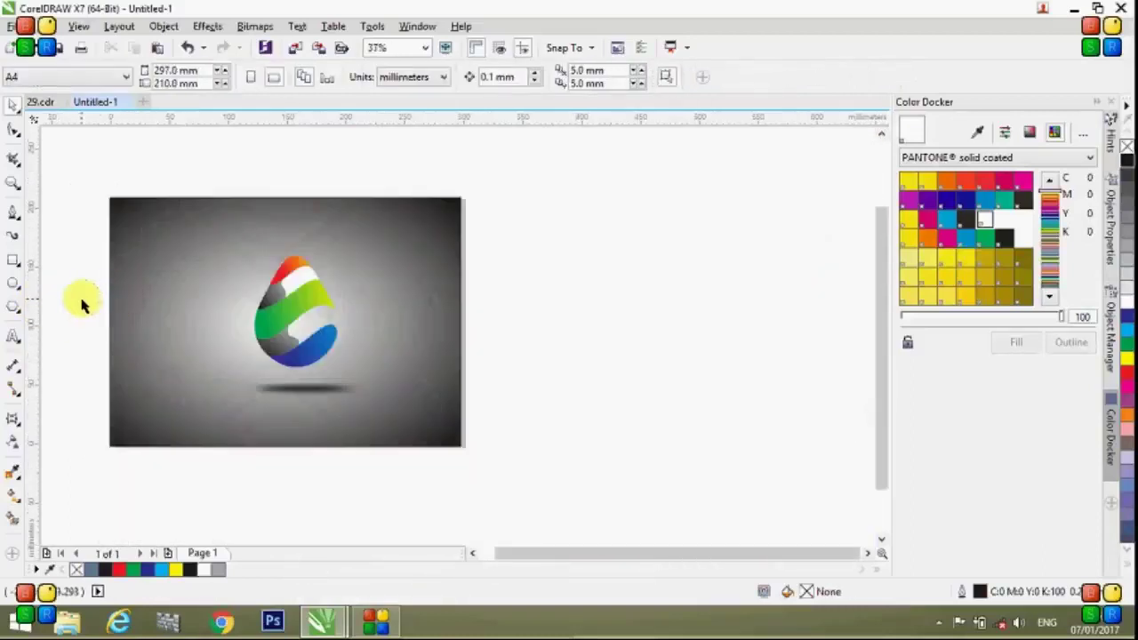
{"action": "scroll", "coordinate": [80, 305], "scroll_direction": "up", "scroll_amount": 1}
{"action": "left_click_drag", "start_coordinate": [469, 327], "coordinate": [440, 331]}
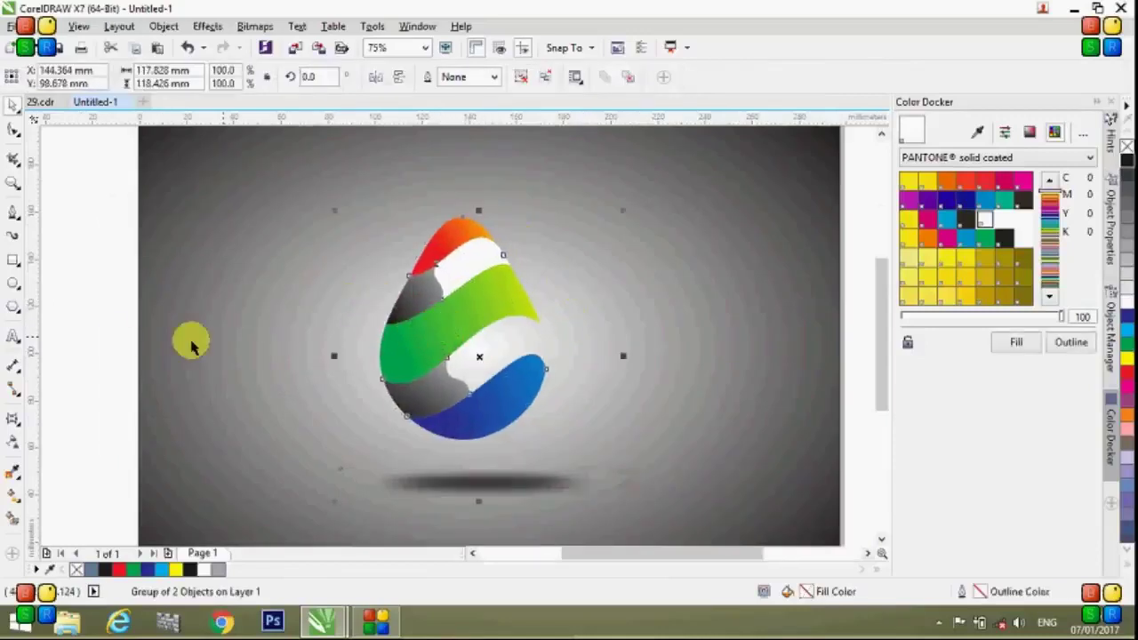
{"action": "left_click", "coordinate": [101, 336]}
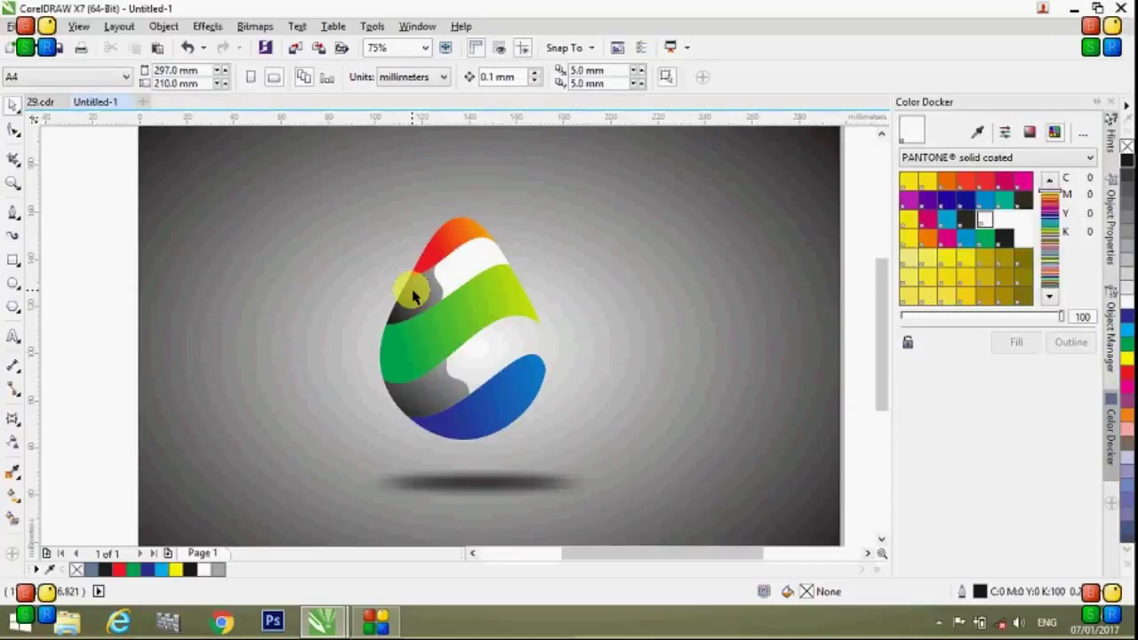
Compare the finished logo with the original design in 29.cdr
{"action": "scroll", "coordinate": [413, 297], "scroll_direction": "down", "scroll_amount": 1}
{"action": "scroll", "coordinate": [414, 297], "scroll_direction": "up", "scroll_amount": 1}
{"action": "left_click", "coordinate": [41, 101]}
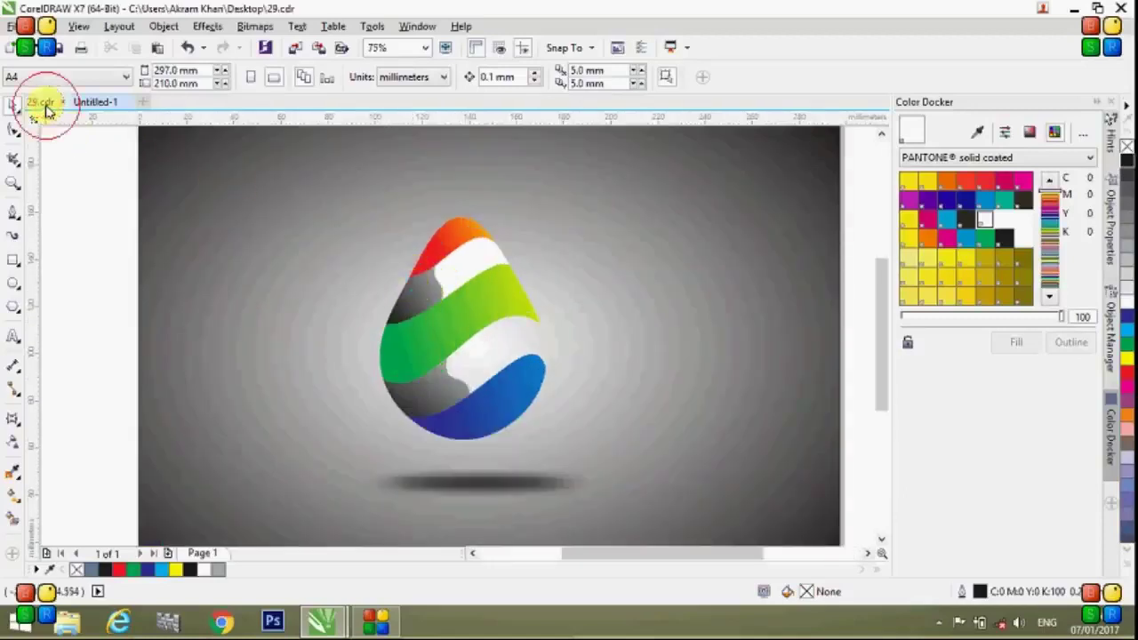
{"action": "left_click", "coordinate": [91, 102]}
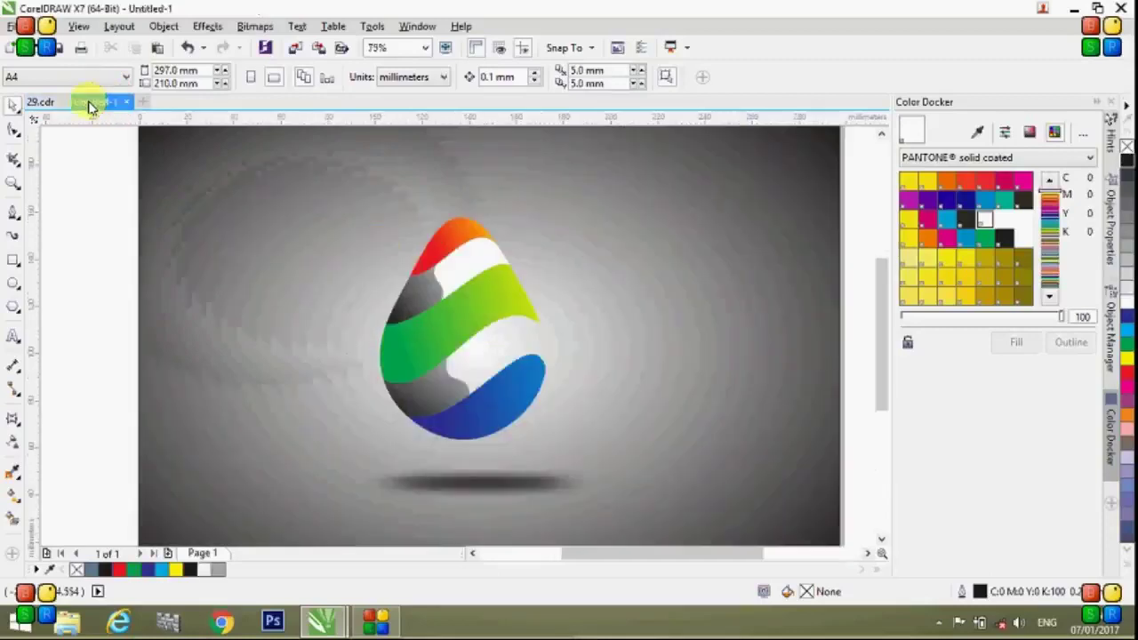
{"action": "left_click", "coordinate": [43, 103]}
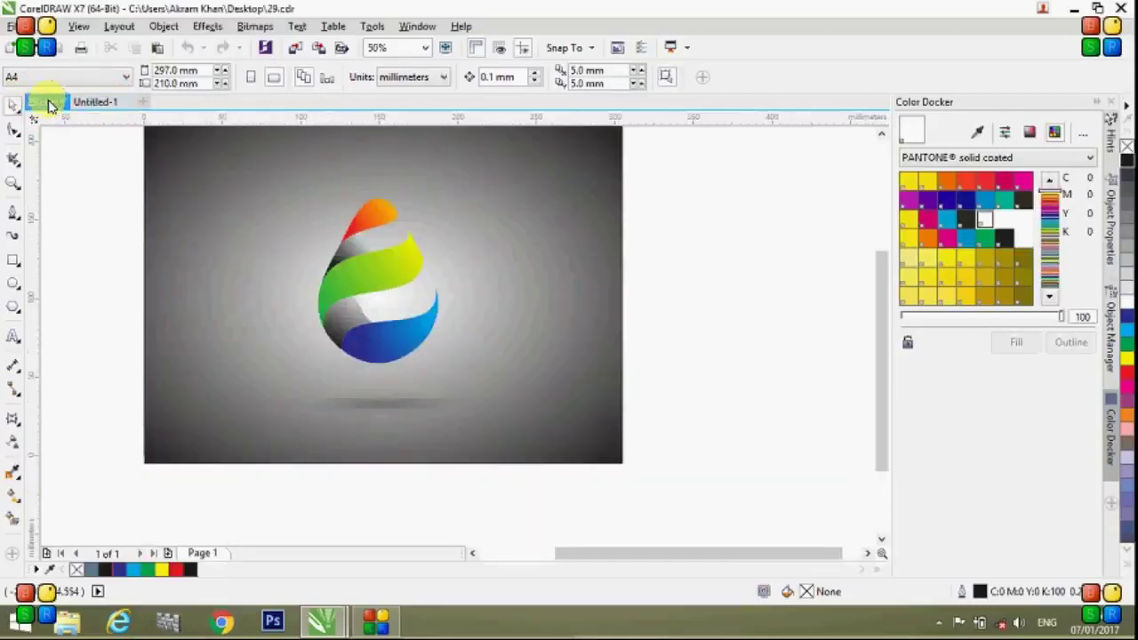
{"action": "left_click", "coordinate": [96, 103]}
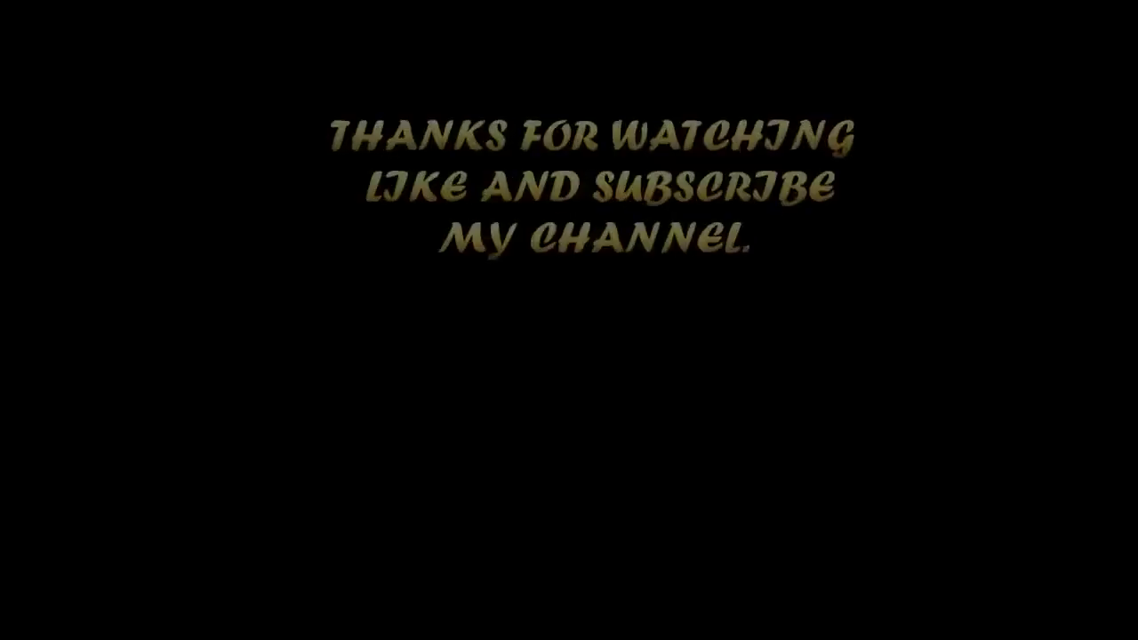